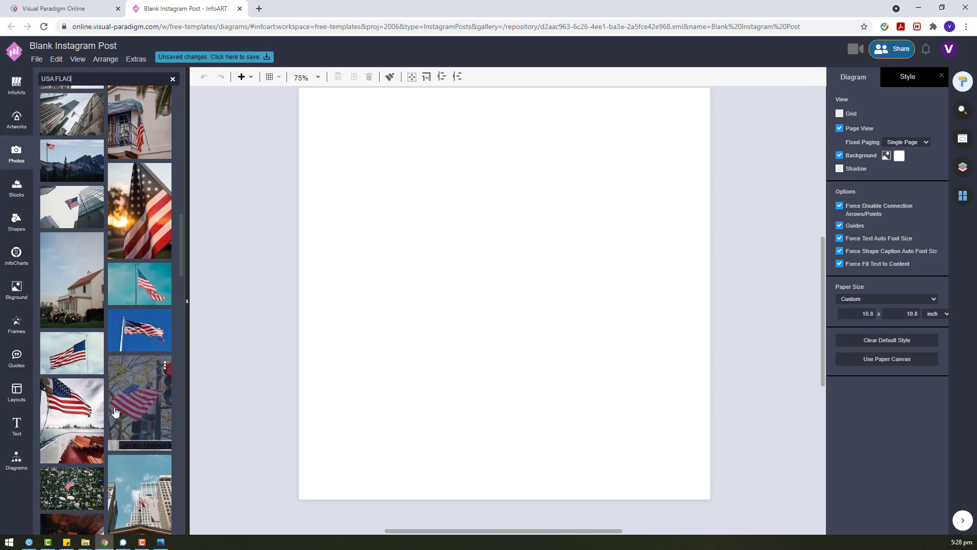
# Browse the USA flag photos and place the flag against a clear blue sky on the blank page.
pyautogui.scroll(-15, 115, 411)
pyautogui.scroll(-10, 115, 411)
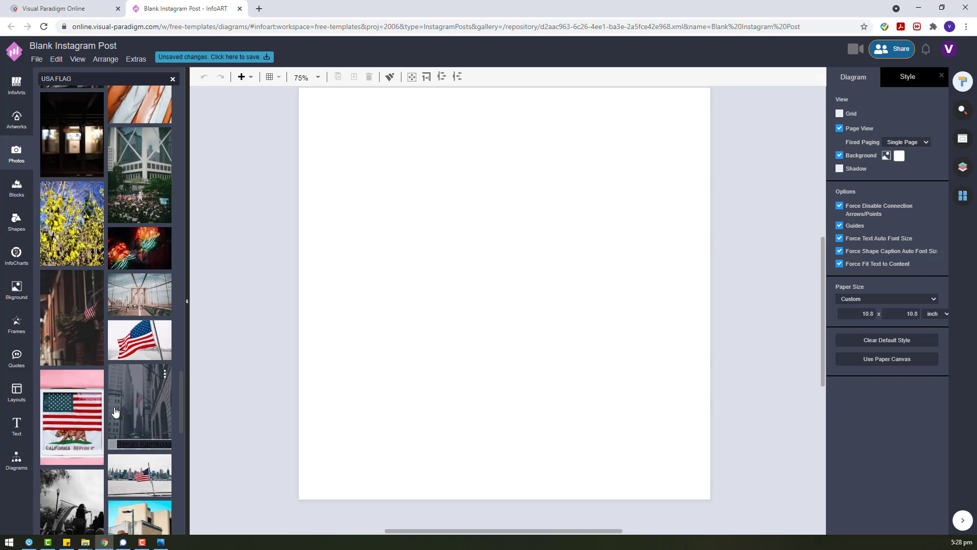
pyautogui.moveTo(76, 390); pyautogui.dragTo(344, 197)
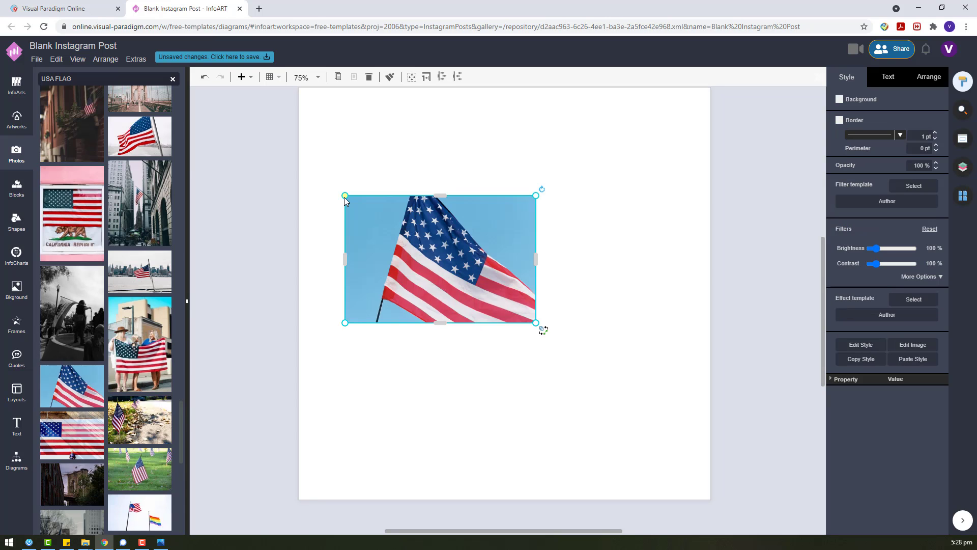
# Add a rectangular picture frame on top of the flag photo.
pyautogui.click(14, 321)
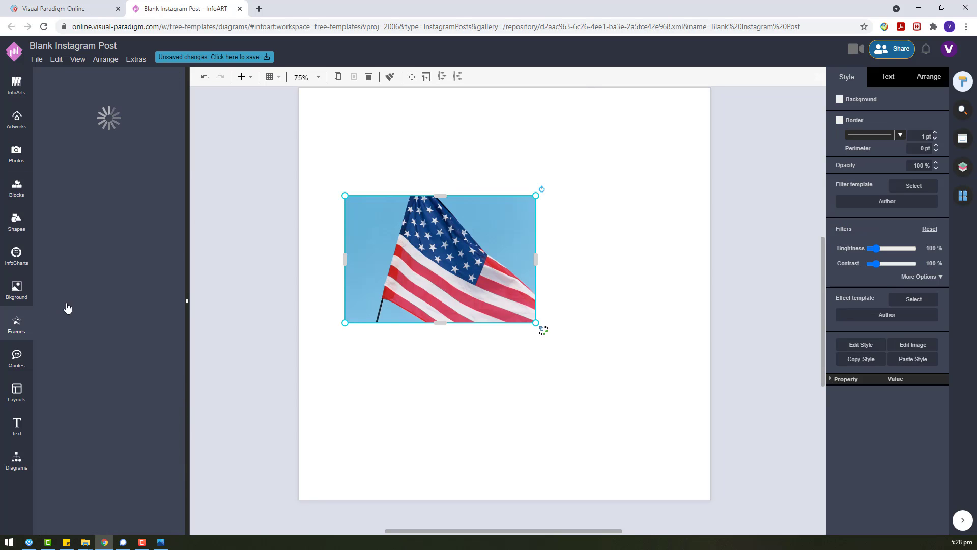
pyautogui.moveTo(150, 370); pyautogui.dragTo(105, 380)
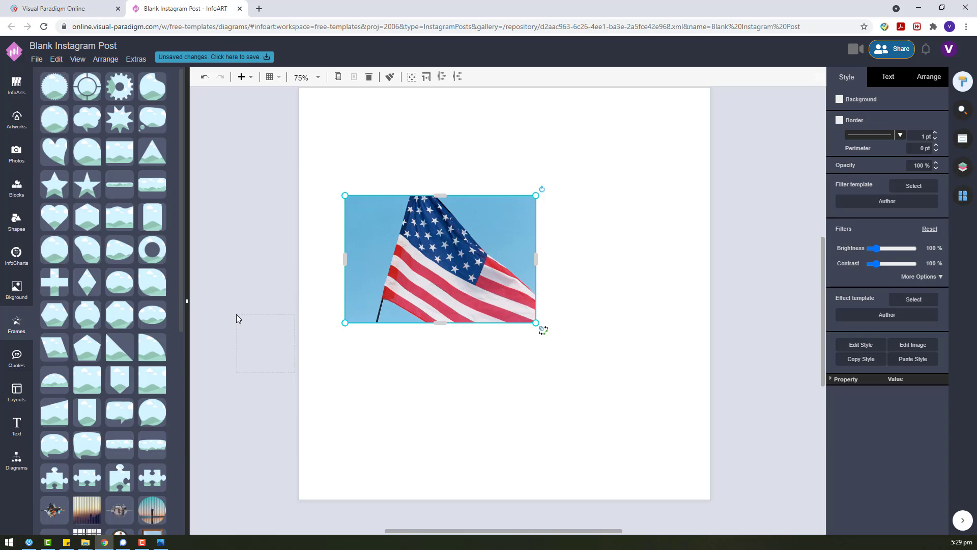
pyautogui.moveTo(237, 318); pyautogui.dragTo(144, 400)
pyautogui.moveTo(368, 192); pyautogui.dragTo(362, 197)
# Resize and position the rectangular frame over the flag, and crop the flag photo to it.
pyautogui.moveTo(421, 256); pyautogui.dragTo(491, 327)
pyautogui.moveTo(491, 262); pyautogui.dragTo(522, 262)
pyautogui.moveTo(443, 327); pyautogui.dragTo(443, 293)
pyautogui.moveTo(443, 226)
pyautogui.mouseDown()
pyautogui.moveTo(451, 246)
pyautogui.moveTo(434, 181)
pyautogui.moveTo(447, 249)
pyautogui.moveTo(449, 237)
pyautogui.mouseUp()
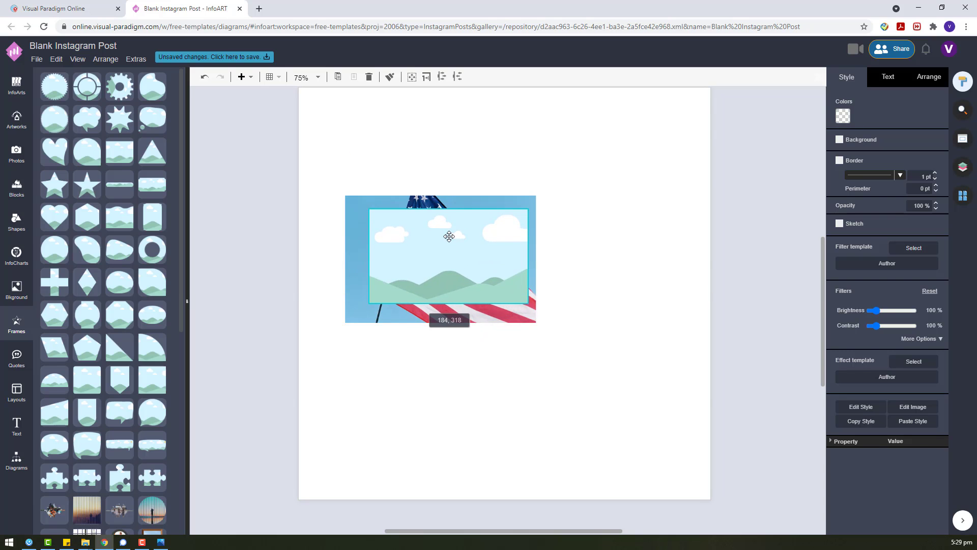
pyautogui.rightClick(453, 201)
pyautogui.click(477, 316)
# Blur the cropped flag photo slightly and enlarge it from the page's upper left corner to the full page width.
pyautogui.click(919, 276)
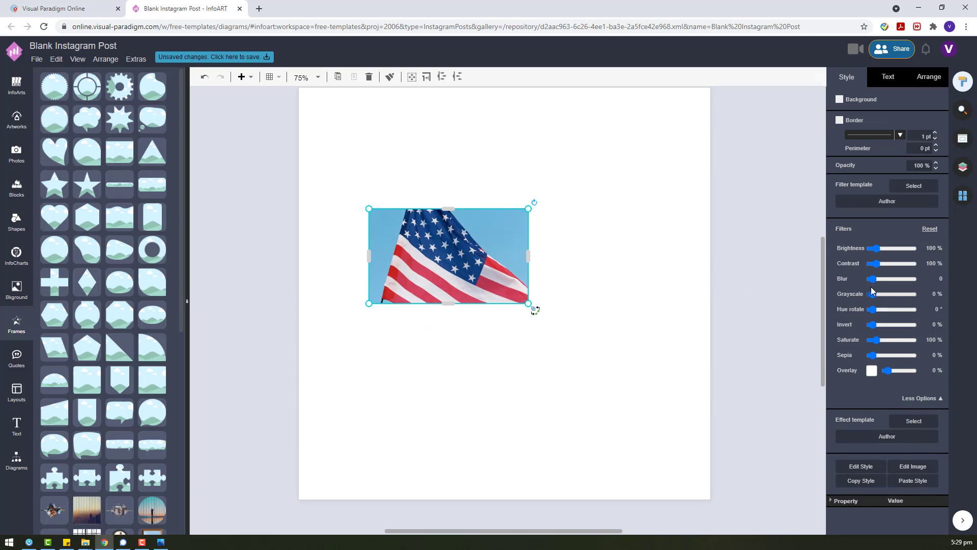
pyautogui.moveTo(873, 278); pyautogui.dragTo(873, 284)
pyautogui.click(563, 304)
pyautogui.moveTo(439, 261); pyautogui.dragTo(369, 189)
pyautogui.moveTo(460, 234); pyautogui.dragTo(710, 381)
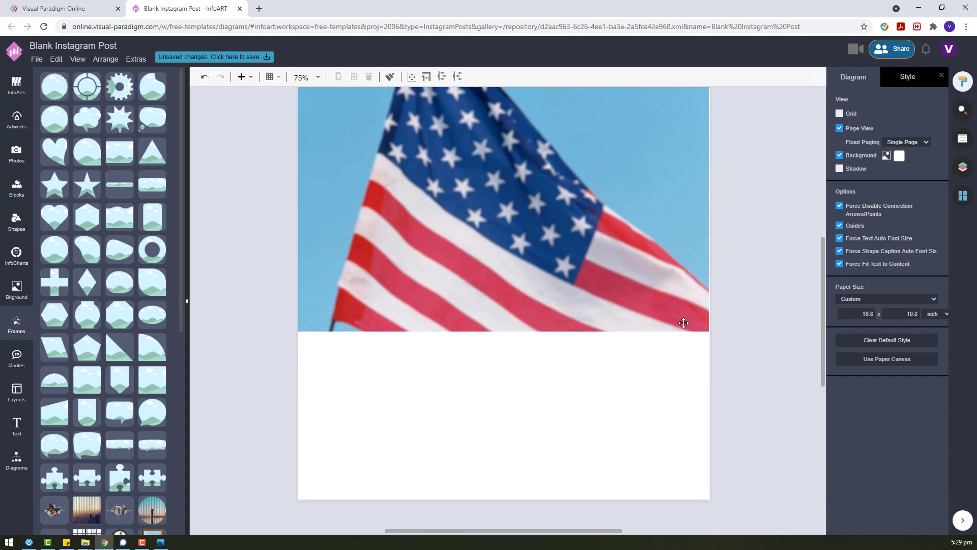
# Reset the flag photo's filters and set its blur to 4.
pyautogui.click(635, 311)
pyautogui.click(930, 229)
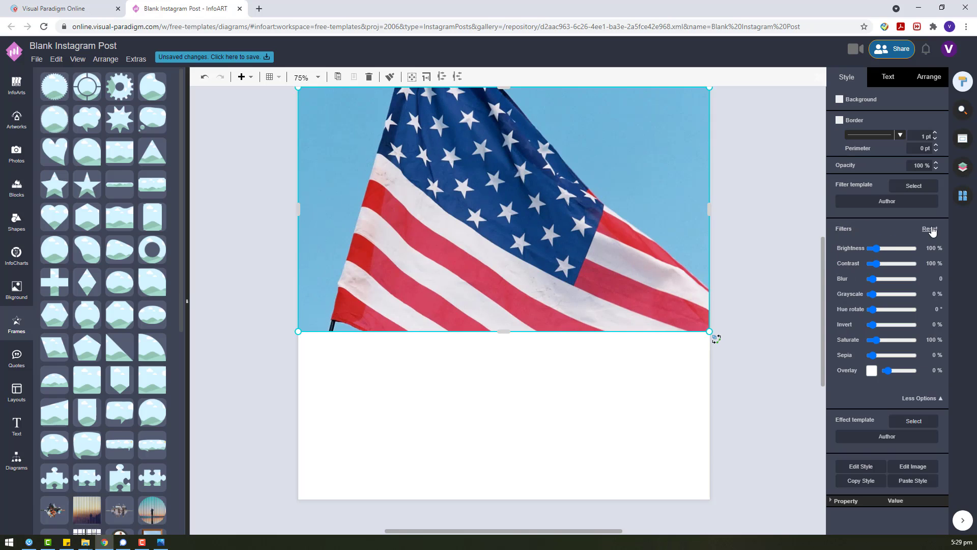
pyautogui.click(688, 372)
pyautogui.click(650, 294)
pyautogui.click(749, 355)
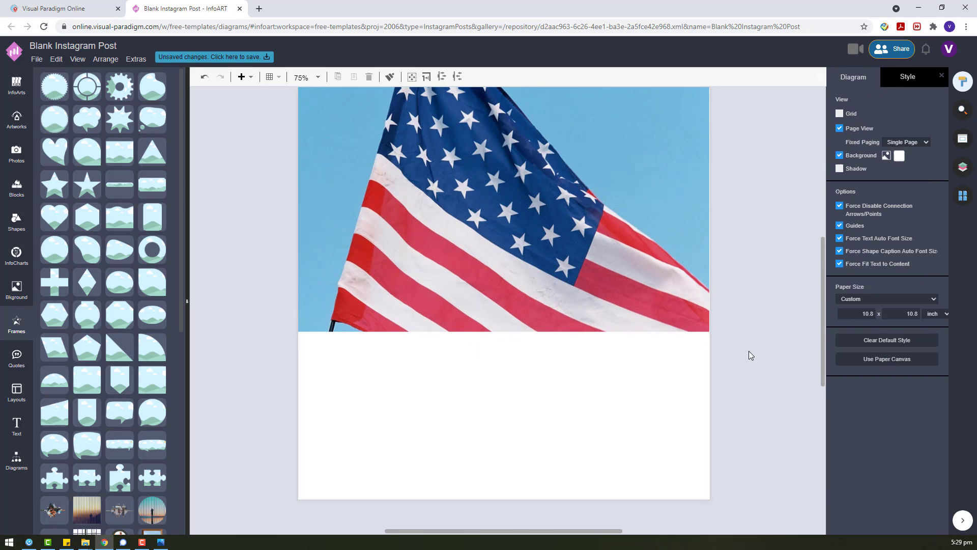
pyautogui.click(651, 297)
pyautogui.rightClick(467, 252)
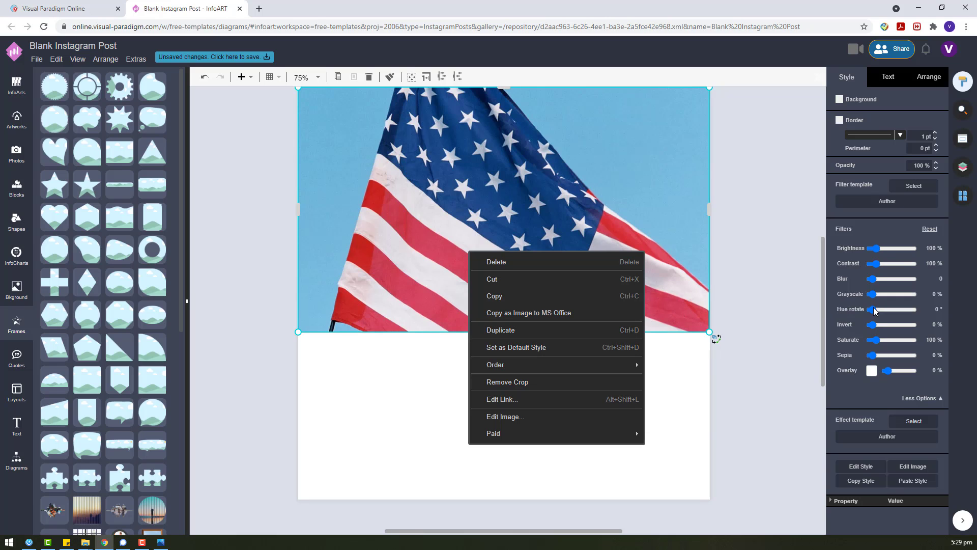
pyautogui.moveTo(873, 279); pyautogui.dragTo(876, 279)
pyautogui.click(575, 385)
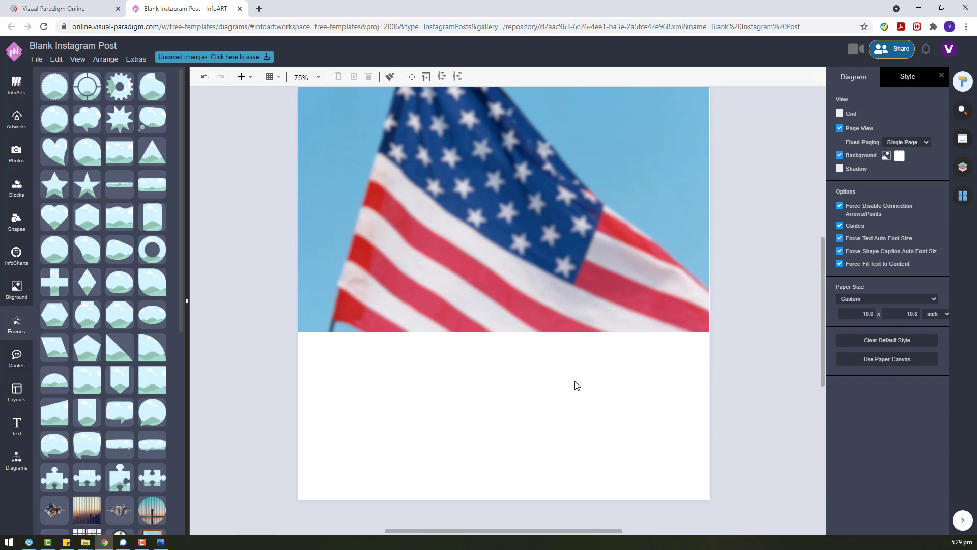
# Align the flag photo's lower right corner with the right edge of the page.
pyautogui.click(680, 305)
pyautogui.moveTo(710, 332); pyautogui.dragTo(680, 316)
pyautogui.click(700, 344)
pyautogui.click(654, 294)
pyautogui.scroll(7, 722, 338)
pyautogui.click(719, 316)
pyautogui.scroll(-8, 484, 272)
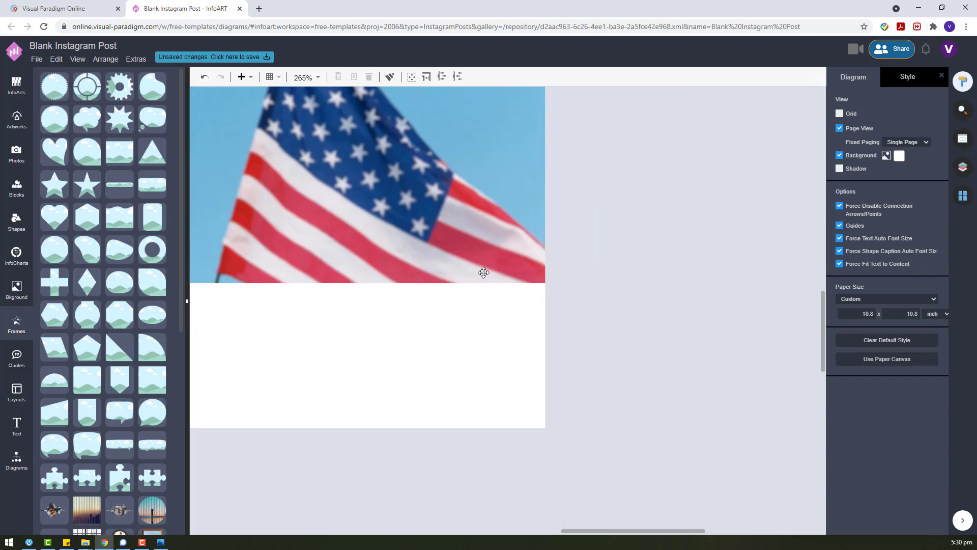
pyautogui.scroll(-2, 431, 265)
pyautogui.scroll(3, 231, 205)
# Set the flag photo's opacity to 80%.
pyautogui.click(521, 213)
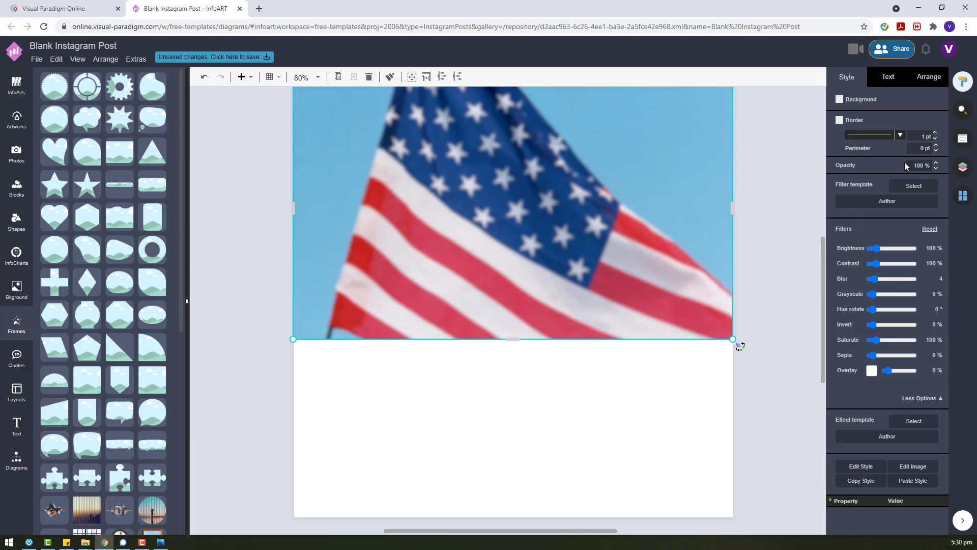
pyautogui.write('80')
pyautogui.press('Return')
# Change the page background colour to dark blue.
pyautogui.click(478, 482)
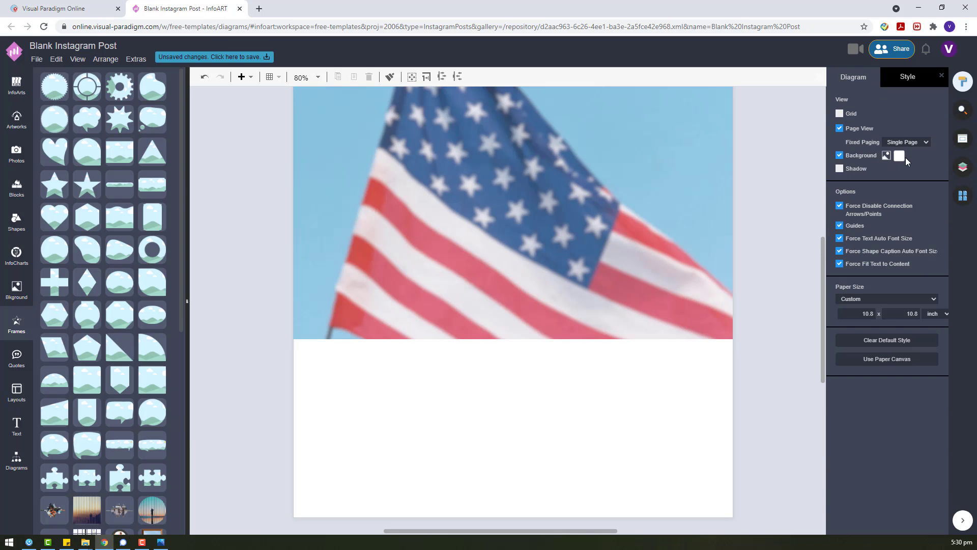
pyautogui.click(901, 156)
pyautogui.click(938, 248)
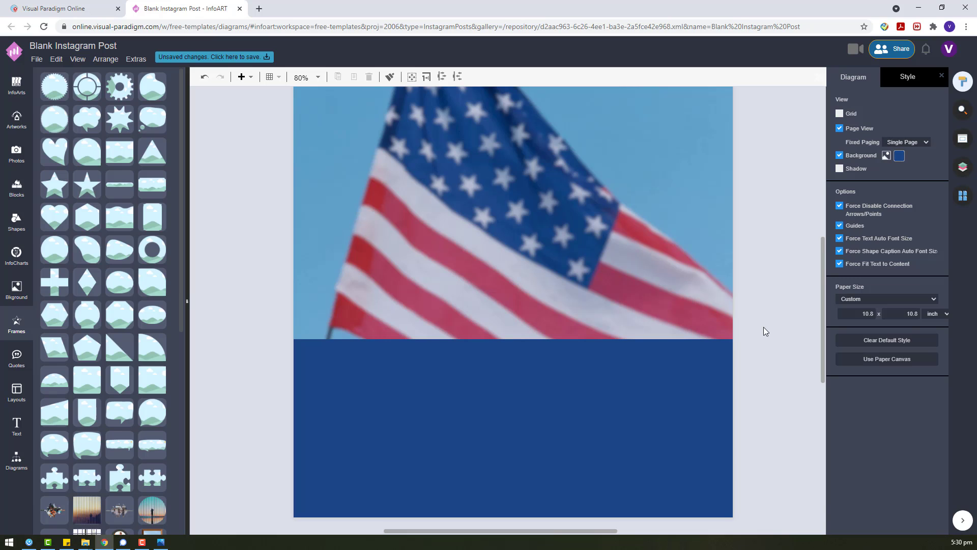
# Add a General rectangle to the empty lower part of the page, styled with a dark blue fill and no outline.
pyautogui.click(576, 278)
pyautogui.click(17, 461)
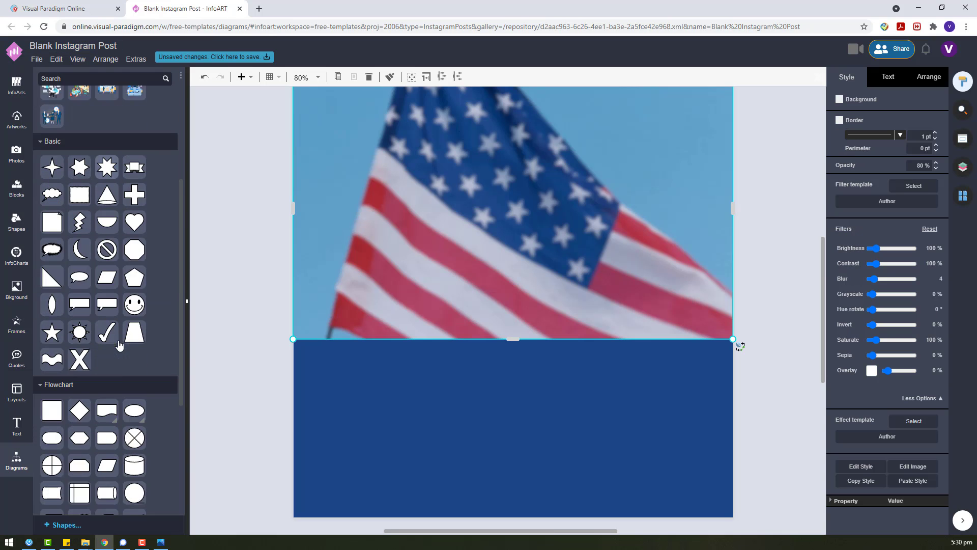
pyautogui.scroll(-3, 51, 214)
pyautogui.click(71, 475)
pyautogui.moveTo(58, 495); pyautogui.dragTo(450, 395)
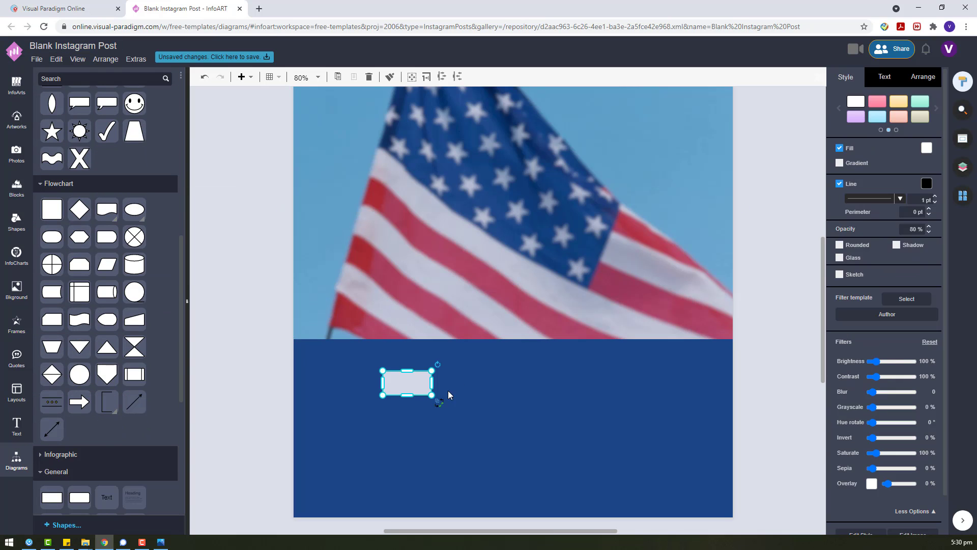
pyautogui.click(926, 148)
pyautogui.click(934, 231)
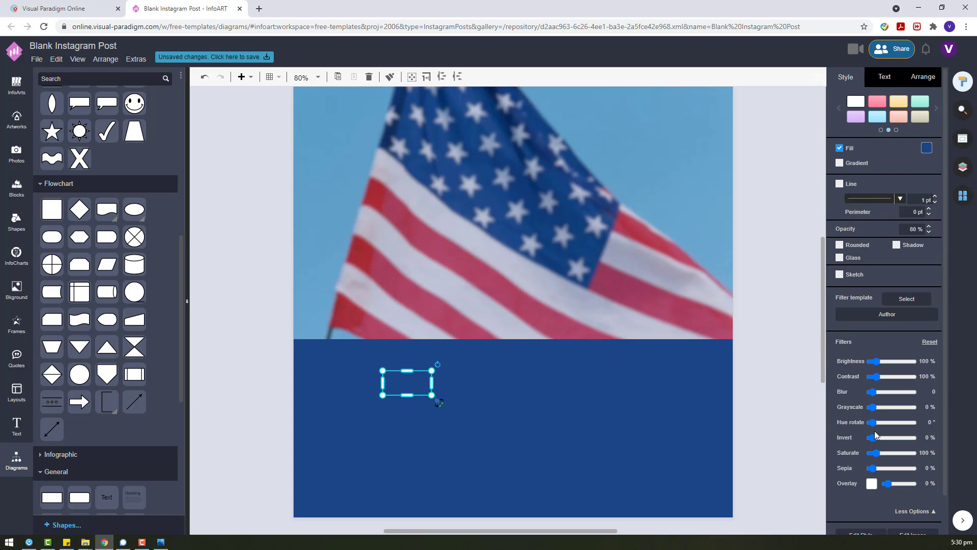
# Move and enlarge the dark blue rectangle so that it covers the whole flag photo.
pyautogui.moveTo(432, 395); pyautogui.dragTo(618, 488)
pyautogui.moveTo(558, 444); pyautogui.dragTo(501, 204)
pyautogui.scroll(-3, 501, 200)
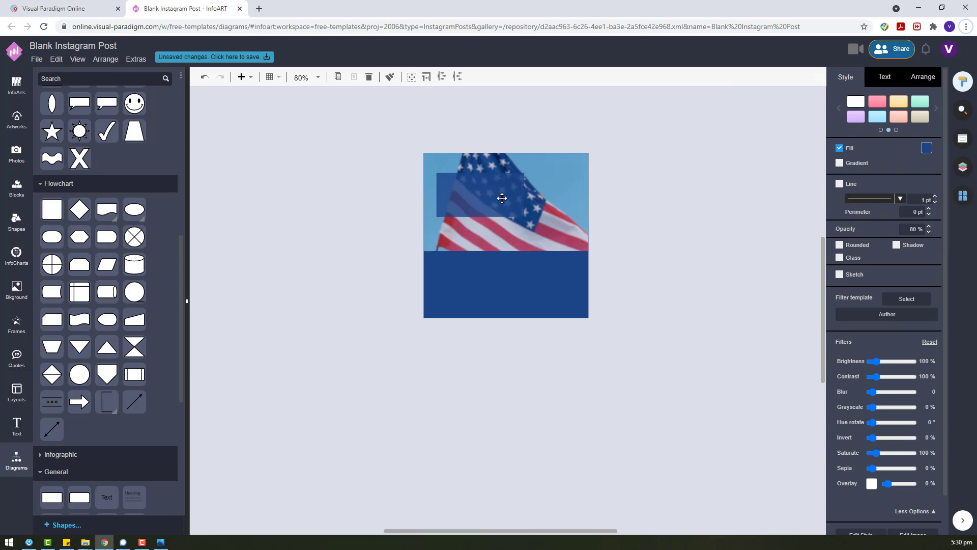
pyautogui.moveTo(410, 204); pyautogui.dragTo(383, 175)
pyautogui.moveTo(478, 230); pyautogui.dragTo(603, 301)
pyautogui.moveTo(469, 293); pyautogui.dragTo(468, 321)
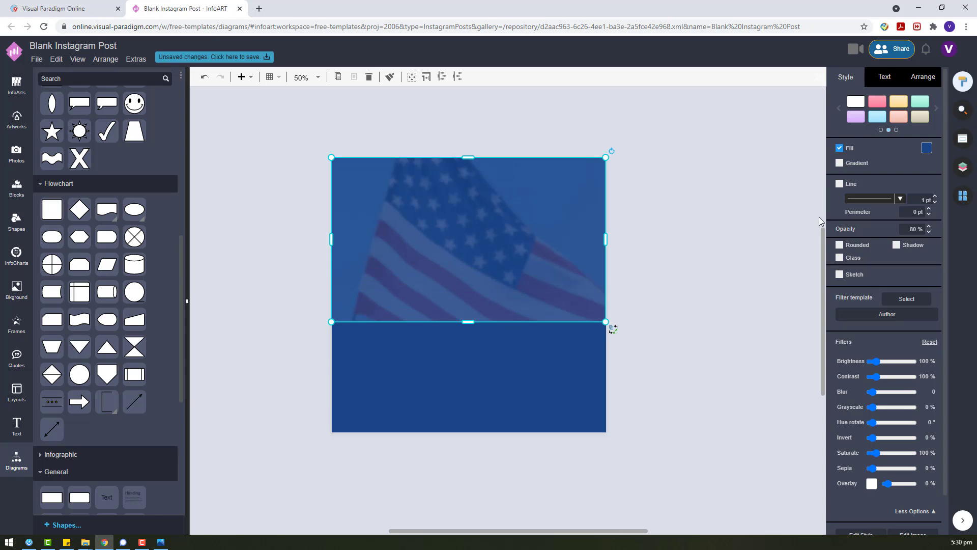
# Restyle the rectangle as an unfilled 50 pt dark blue outline with blur 42.
pyautogui.moveTo(872, 392); pyautogui.dragTo(889, 392)
pyautogui.click(846, 148)
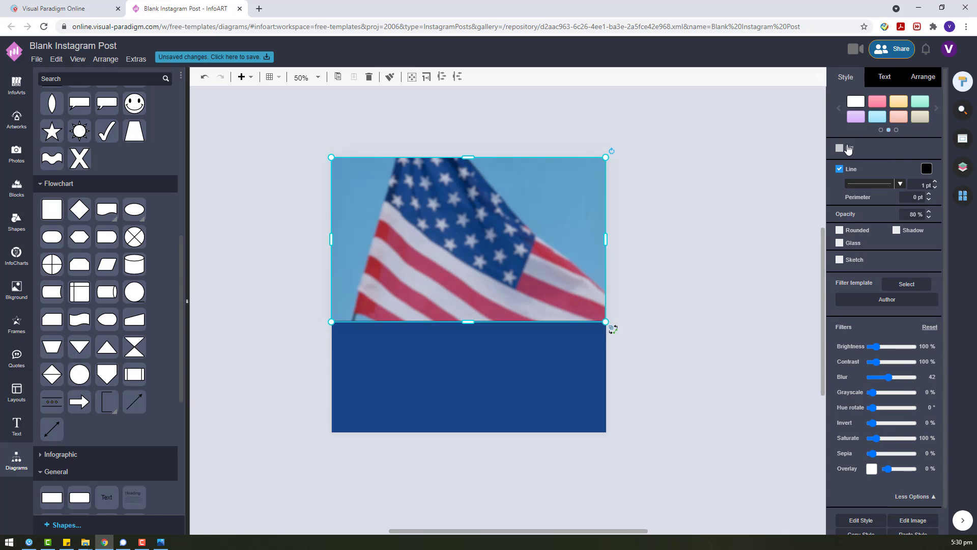
pyautogui.click(613, 270)
pyautogui.click(601, 265)
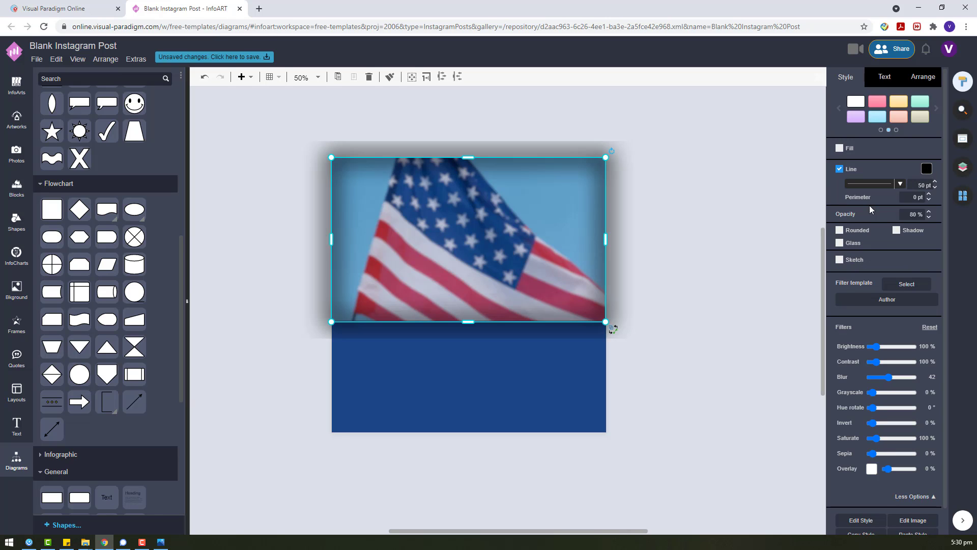
pyautogui.click(926, 169)
pyautogui.click(939, 250)
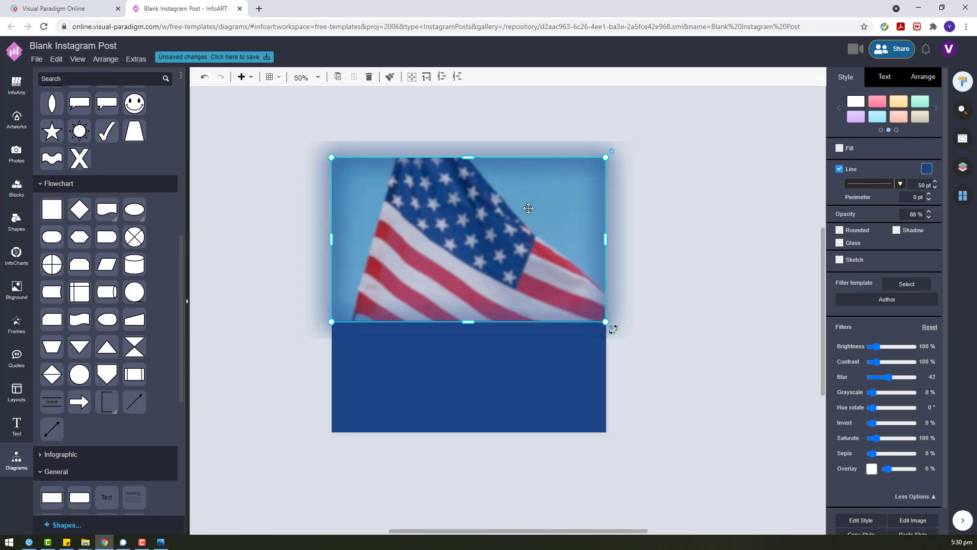
# Resize and reposition the blurred outline so it sits just inside the flag photo's side edges.
pyautogui.moveTo(605, 159); pyautogui.dragTo(579, 166)
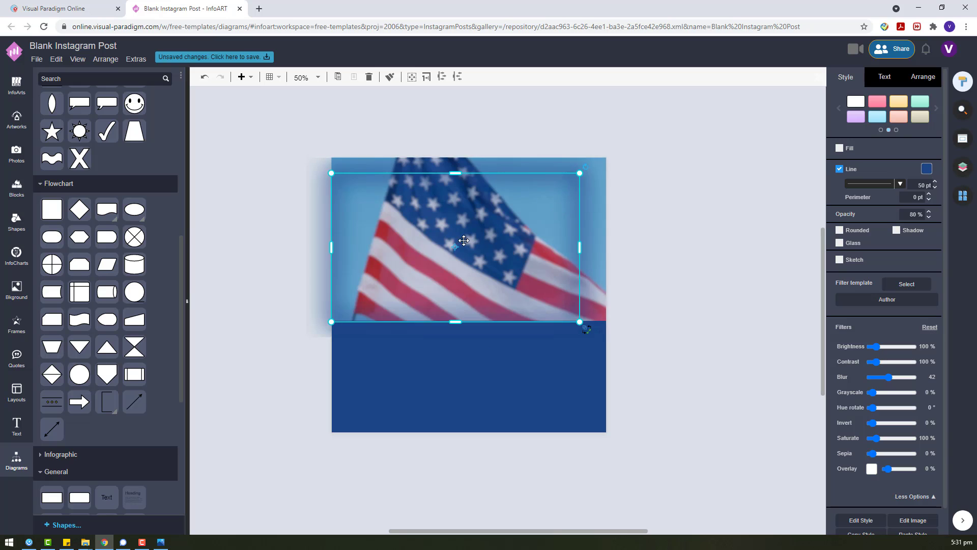
pyautogui.moveTo(504, 188)
pyautogui.mouseDown()
pyautogui.moveTo(529, 187)
pyautogui.moveTo(512, 182)
pyautogui.mouseUp()
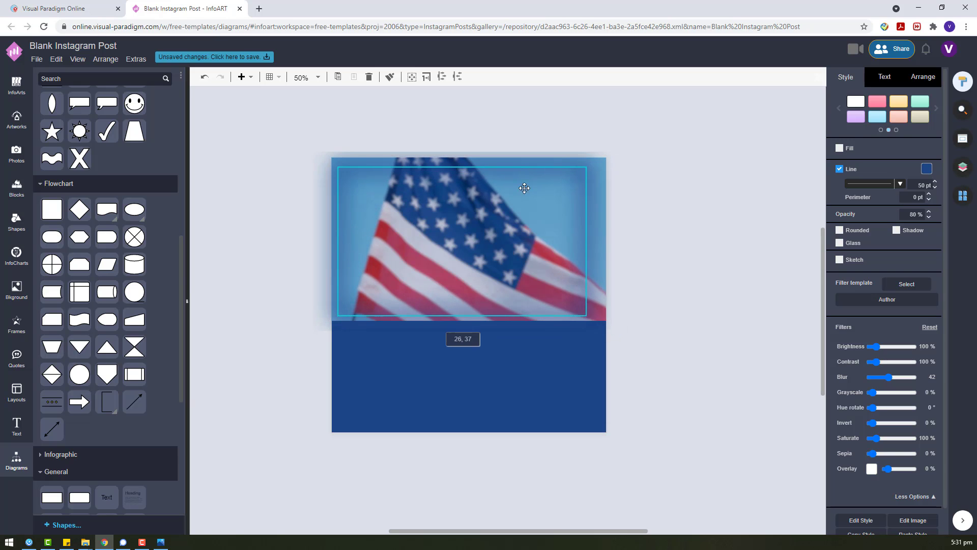
pyautogui.moveTo(588, 316); pyautogui.dragTo(605, 322)
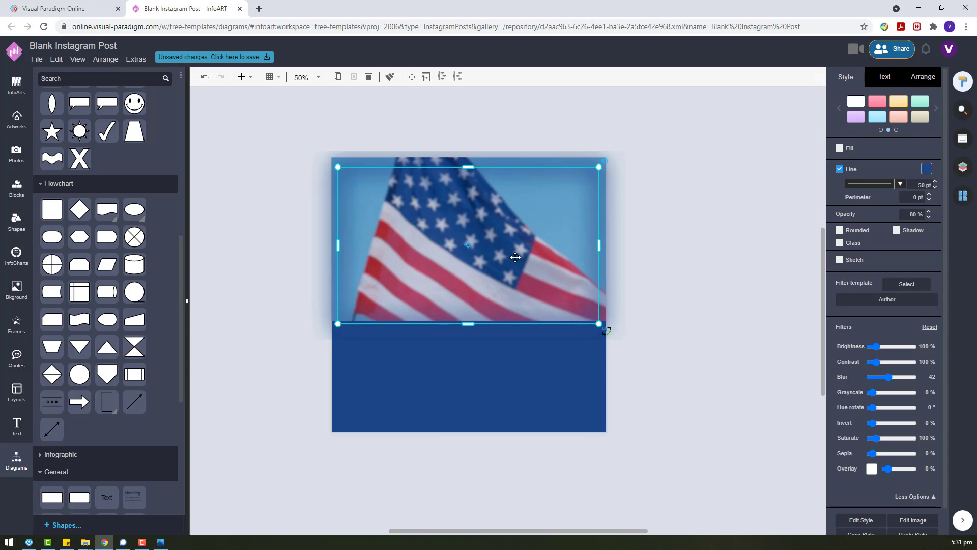
pyautogui.moveTo(515, 257); pyautogui.dragTo(515, 251)
pyautogui.click(692, 271)
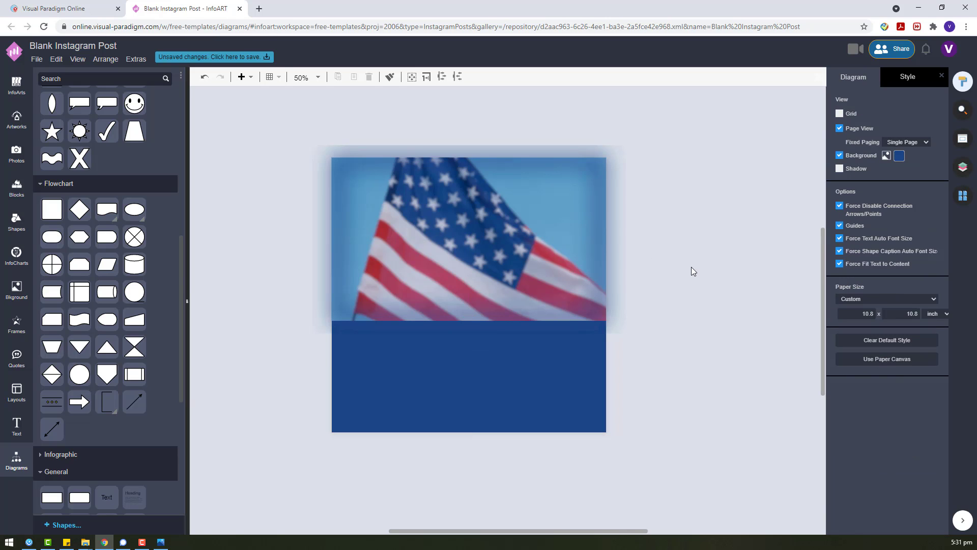
# Set the blurred outline's opacity to 90% and bring its top and bottom edges slightly inward.
pyautogui.click(591, 210)
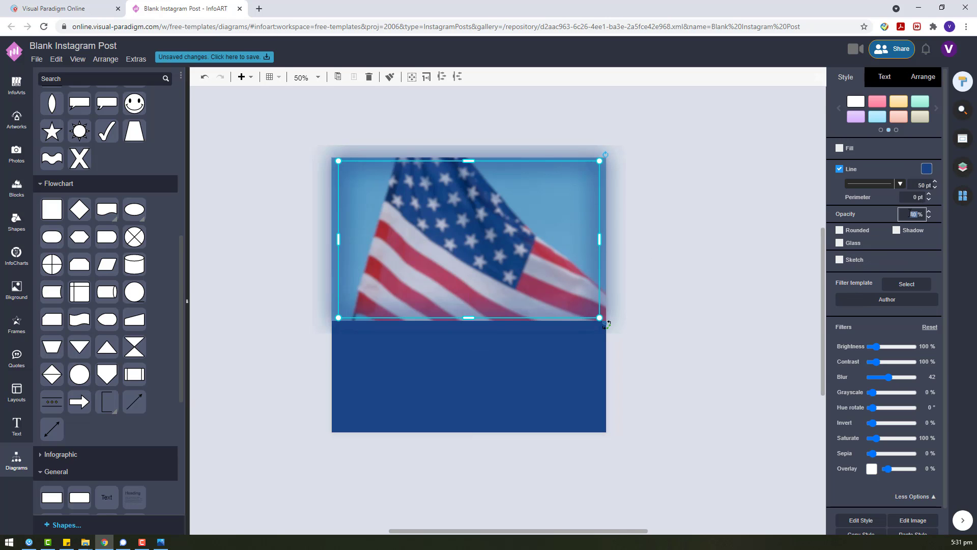
pyautogui.click(682, 279)
pyautogui.click(465, 321)
pyautogui.moveTo(472, 161); pyautogui.dragTo(472, 162)
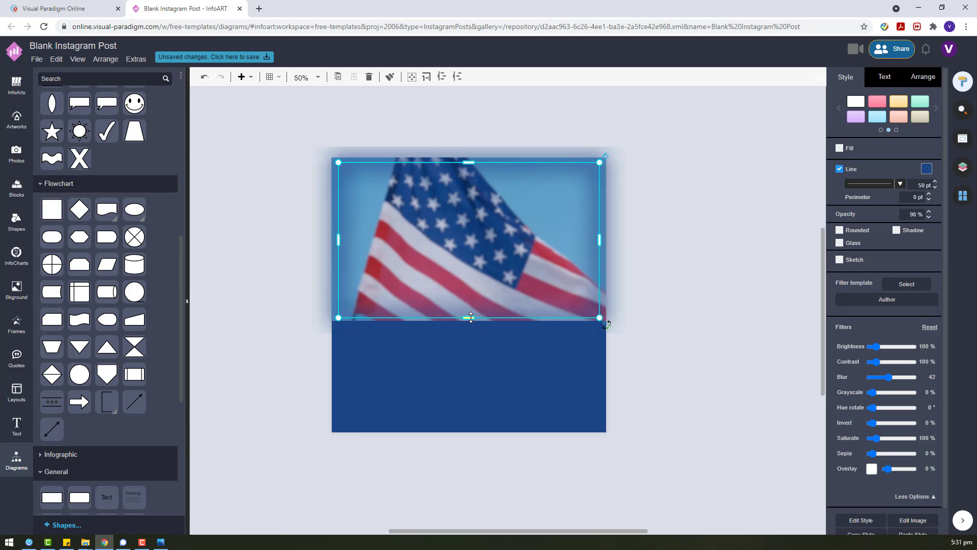
pyautogui.moveTo(469, 317); pyautogui.dragTo(471, 314)
pyautogui.click(669, 300)
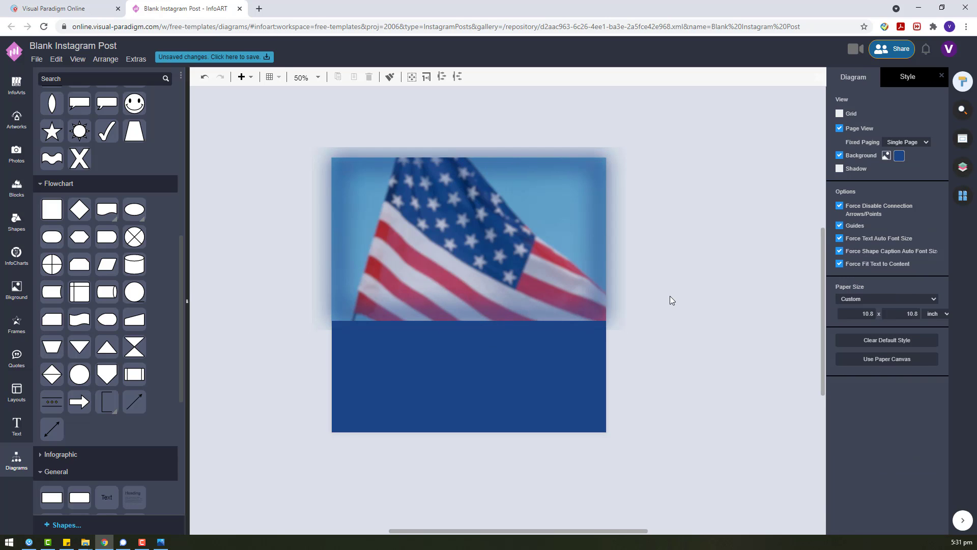
# Duplicate the blurred outline and place the copy outside the page, above and to its right.
pyautogui.click(594, 279)
pyautogui.click(664, 255)
pyautogui.scroll(4, 663, 255)
pyautogui.click(563, 411)
pyautogui.hotkey('ctrl', 'c')
pyautogui.hotkey('ctrl', 'v')
pyautogui.moveTo(672, 397); pyautogui.dragTo(649, 109)
# Create a layer, order it next to the Default layer and rename it Background.
pyautogui.click(963, 167)
pyautogui.moveTo(871, 118); pyautogui.dragTo(879, 137)
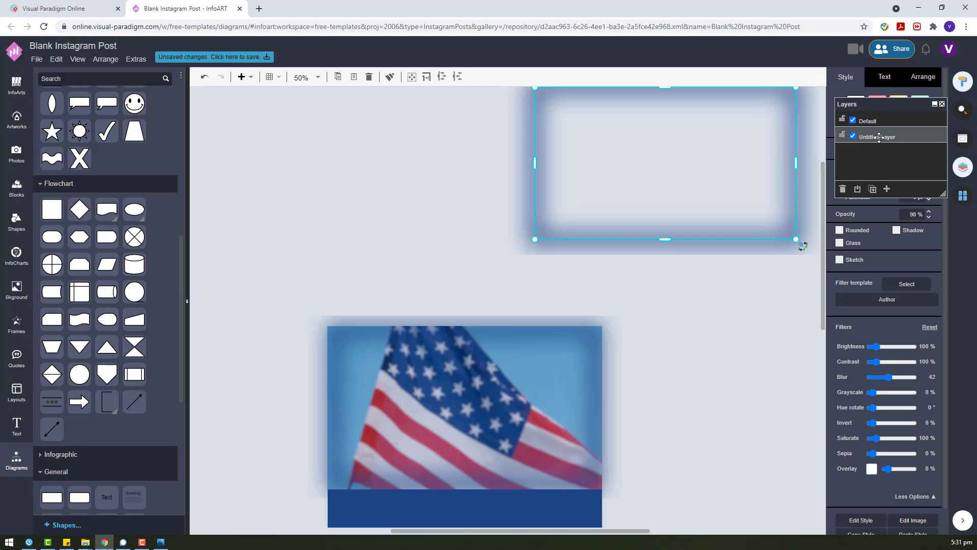
pyautogui.doubleClick(879, 137)
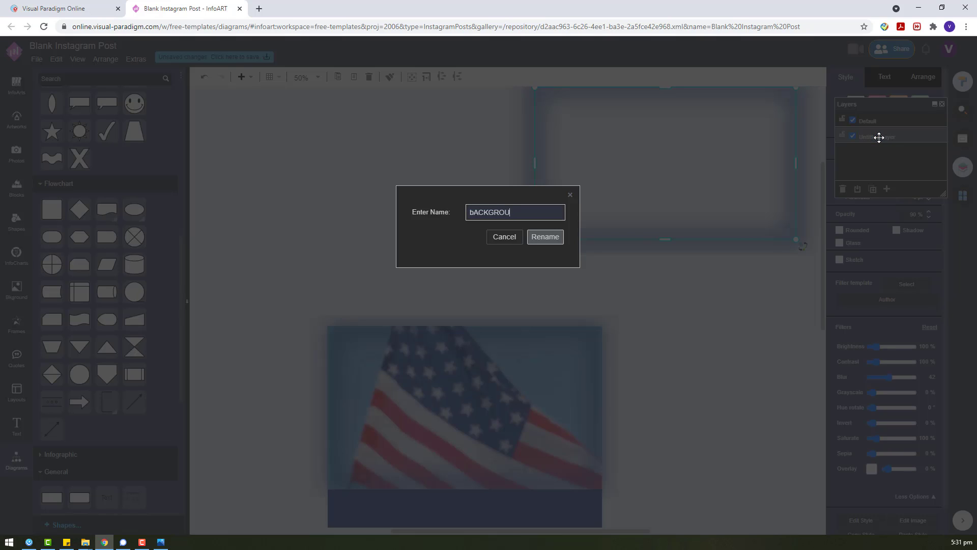
pyautogui.write('Background')
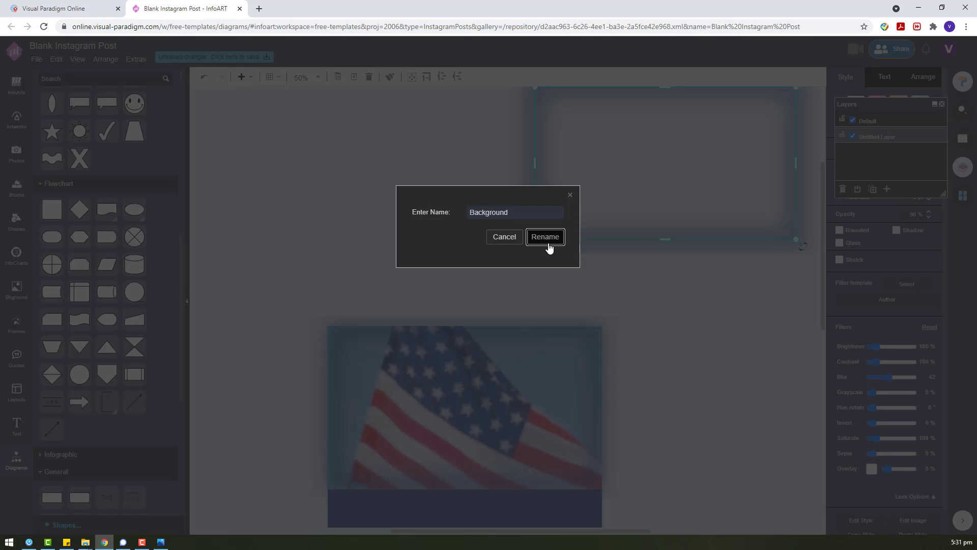
pyautogui.click(546, 241)
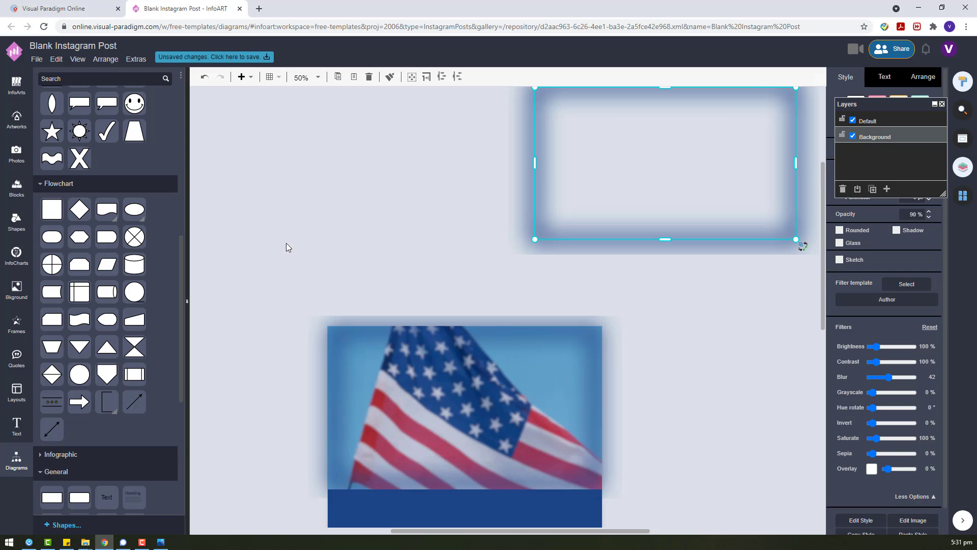
# Cut the flag photo and its blurred outline and paste them into the Background layer.
pyautogui.moveTo(255, 267); pyautogui.dragTo(658, 511)
pyautogui.hotkey('ctrl', 'x')
pyautogui.hotkey('ctrl', 'v')
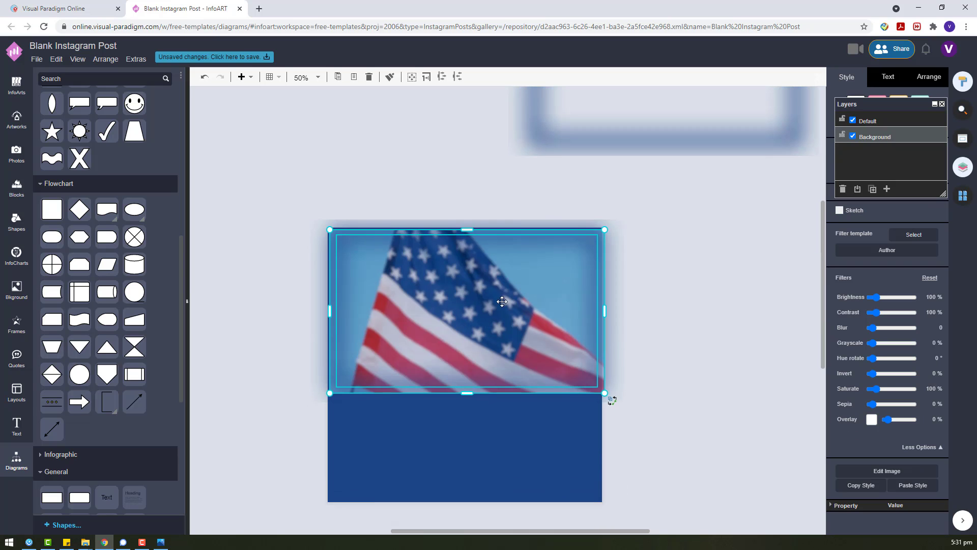
# Align the pasted flag photo and its blurred outline with the page's top and side edges, and lock the Background layer.
pyautogui.moveTo(477, 297); pyautogui.dragTo(474, 302)
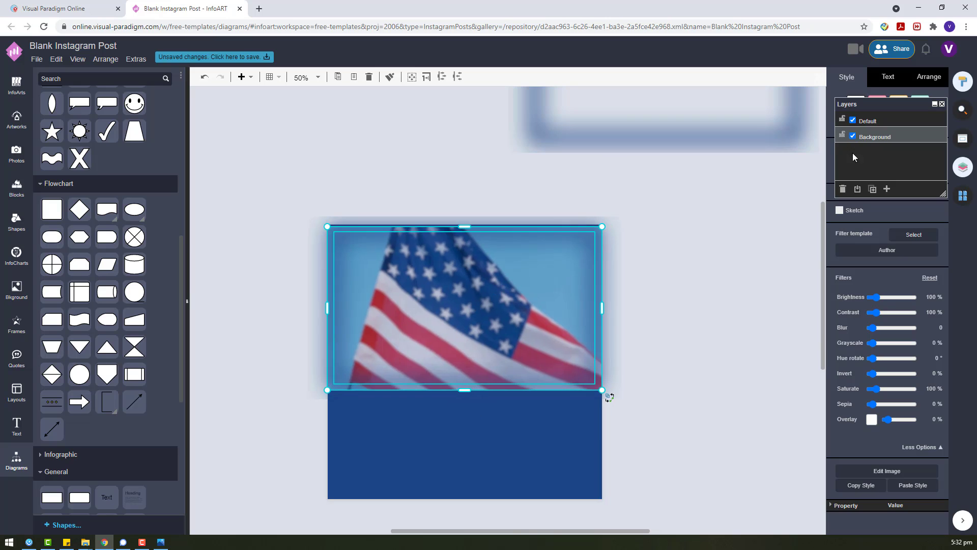
pyautogui.moveTo(537, 313); pyautogui.dragTo(536, 310)
pyautogui.click(708, 301)
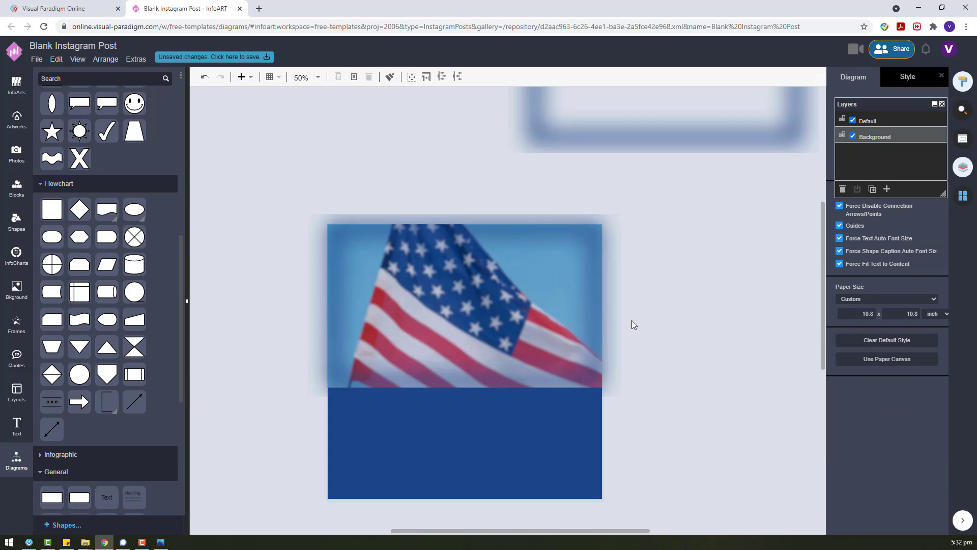
pyautogui.click(575, 346)
pyautogui.moveTo(467, 382); pyautogui.dragTo(471, 383)
pyautogui.click(429, 317)
pyautogui.click(852, 135)
pyautogui.click(853, 136)
# Turn the outline copy above the page into a dark blue filled rectangle with no line and all filters reset.
pyautogui.scroll(3, 617, 300)
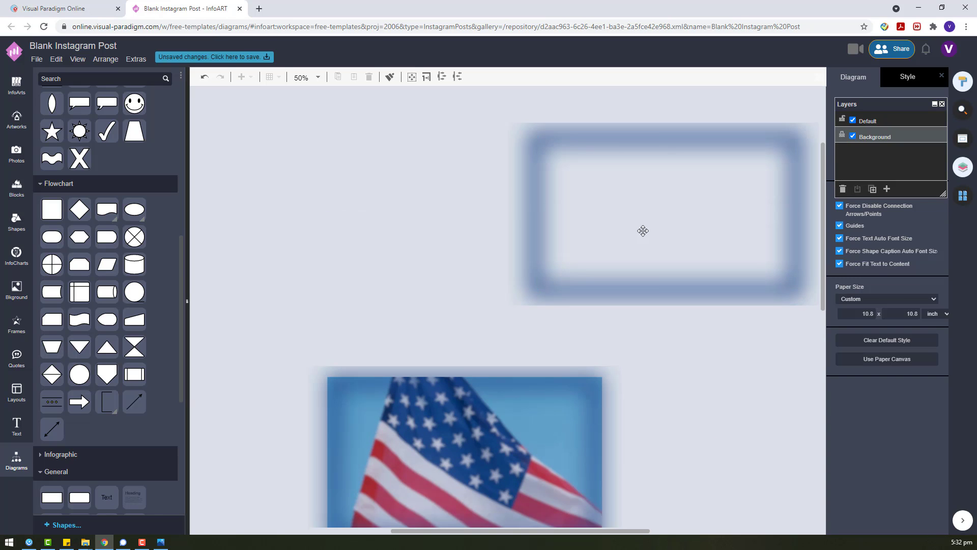
pyautogui.click(643, 229)
pyautogui.click(839, 183)
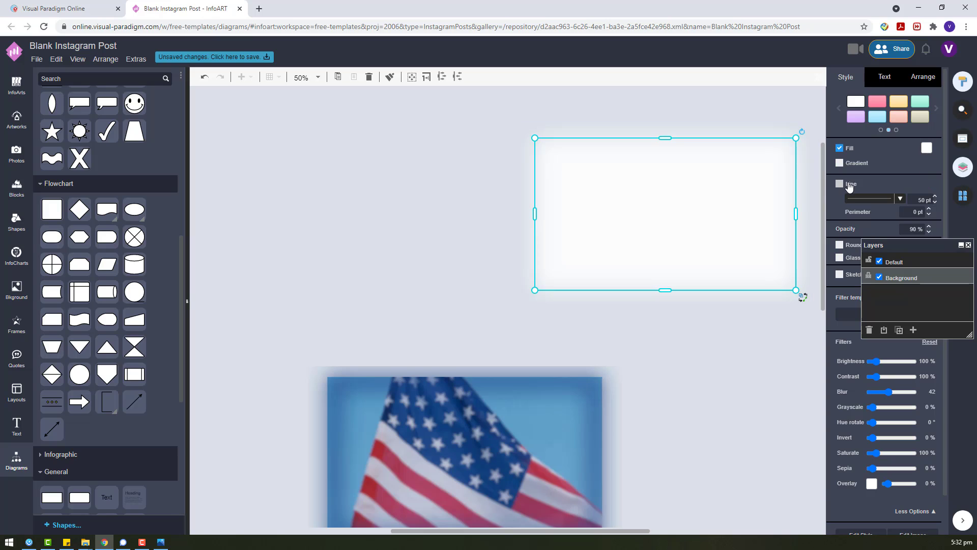
pyautogui.click(929, 341)
pyautogui.click(926, 148)
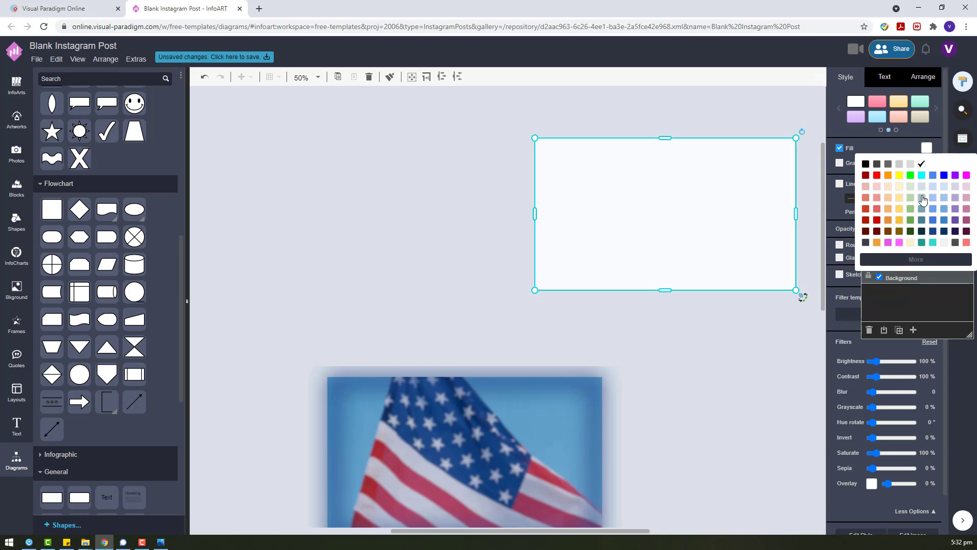
pyautogui.click(937, 232)
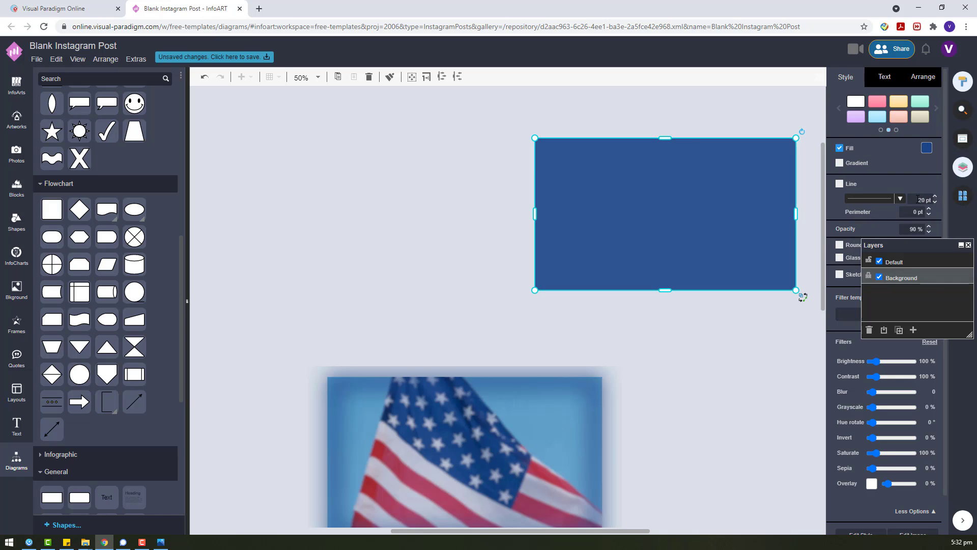
# Shrink the blue rectangle into a slim banner of about 617 by 104 pt above the page and set its opacity to 50%.
pyautogui.moveTo(706, 201); pyautogui.dragTo(609, 229)
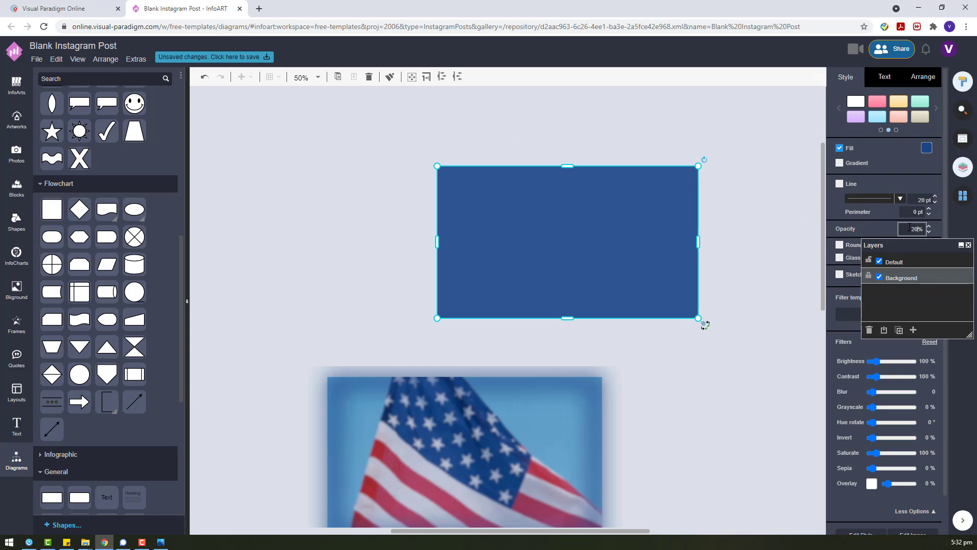
pyautogui.press('Return')
pyautogui.moveTo(565, 166); pyautogui.dragTo(564, 257)
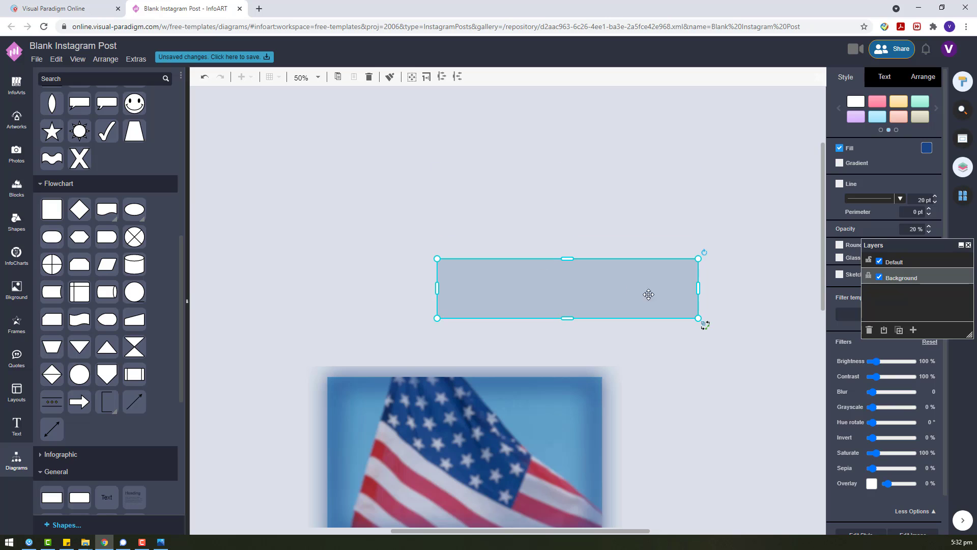
pyautogui.moveTo(699, 288); pyautogui.dragTo(595, 290)
pyautogui.moveTo(516, 258); pyautogui.dragTo(516, 292)
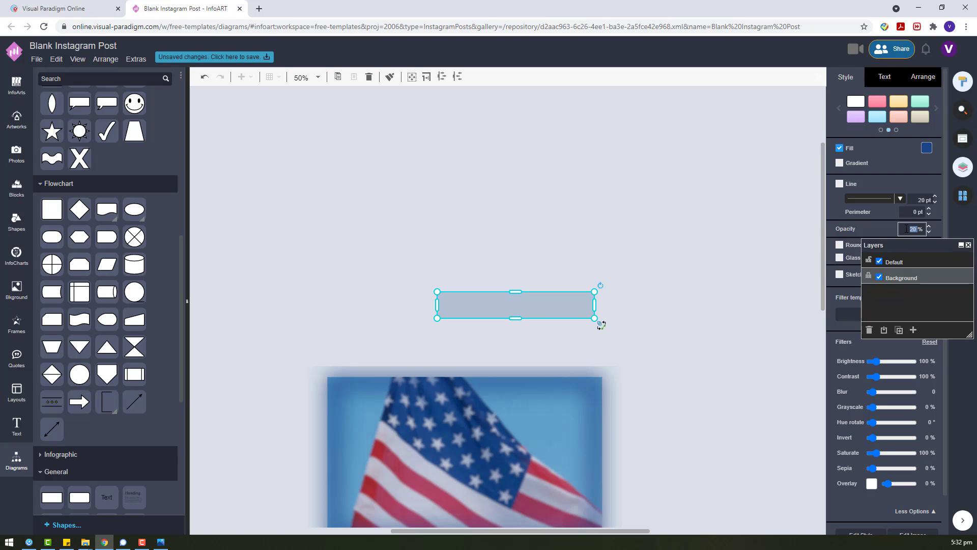
pyautogui.press('Return')
pyautogui.click(314, 229)
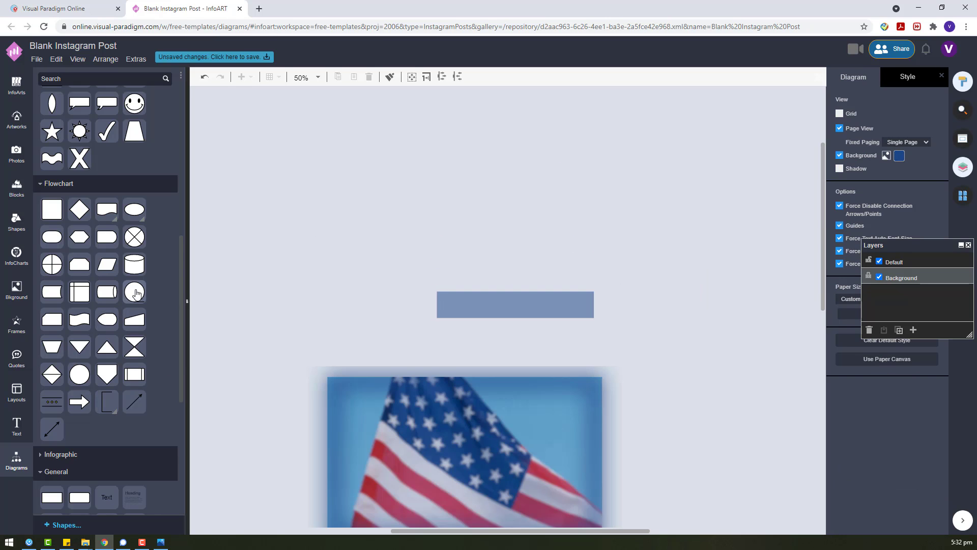
# Make the Default layer active and add a small circle without an outline just above the banner.
pyautogui.scroll(-5, 92, 264)
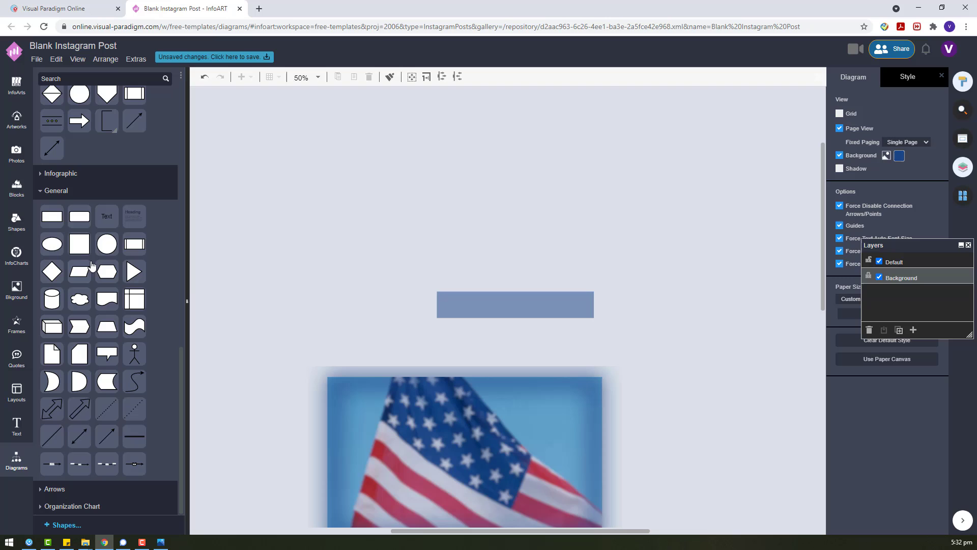
pyautogui.click(897, 258)
pyautogui.moveTo(109, 244); pyautogui.dragTo(490, 273)
pyautogui.scroll(3, 482, 295)
pyautogui.click(840, 184)
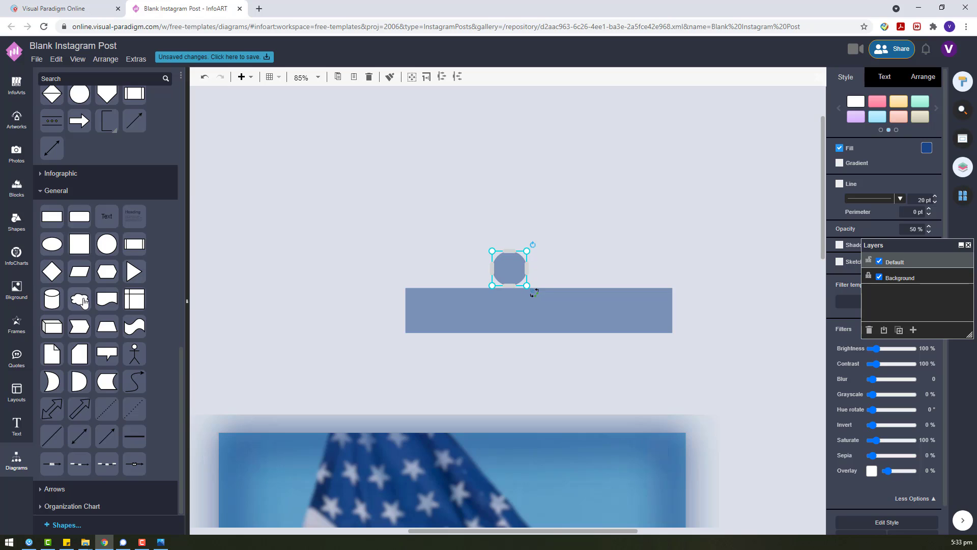
# Add a small white star with no outline and 100% opacity, and place one copy at each end of the banner.
pyautogui.scroll(5, 84, 300)
pyautogui.click(52, 257)
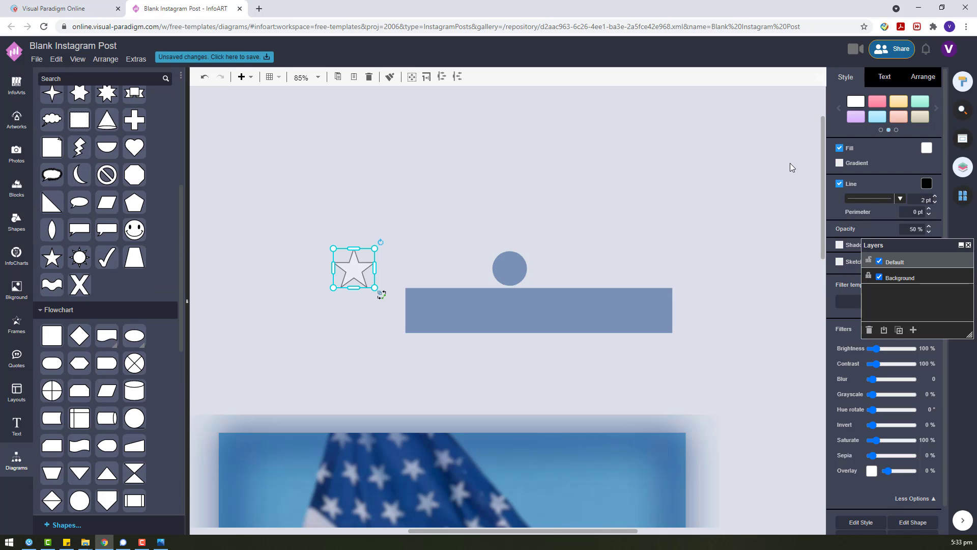
pyautogui.click(839, 183)
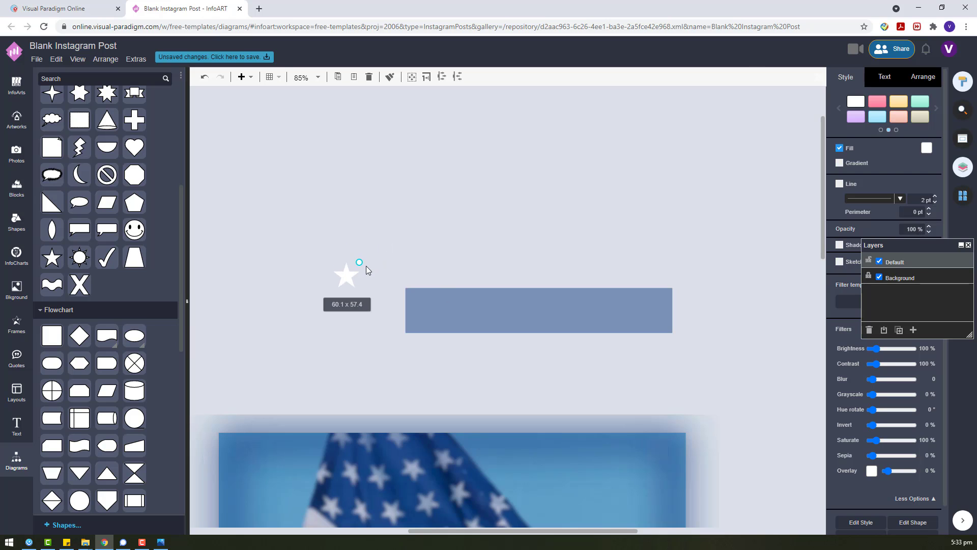
pyautogui.moveTo(359, 271); pyautogui.dragTo(649, 314)
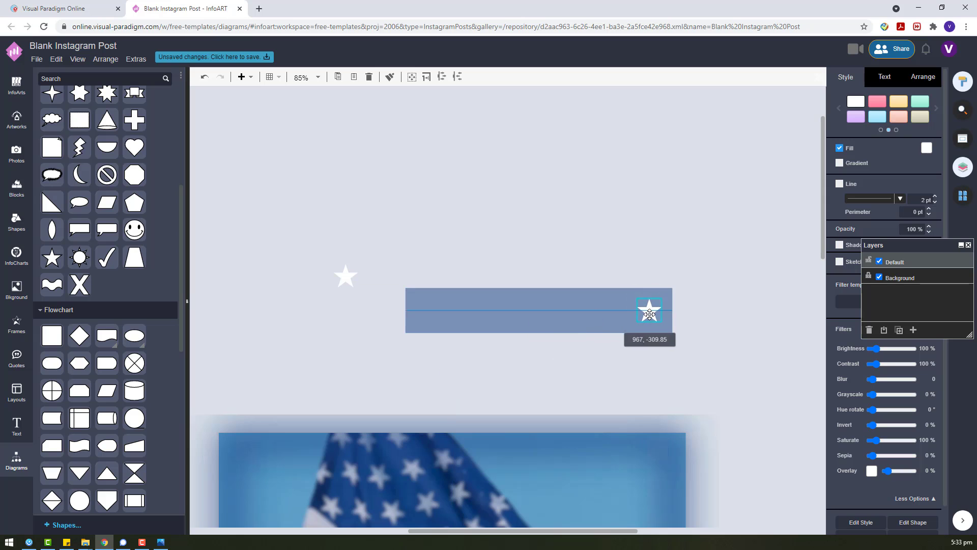
pyautogui.moveTo(344, 277); pyautogui.dragTo(423, 312)
# Distribute the two stars evenly along the width of the banner.
pyautogui.moveTo(338, 258); pyautogui.dragTo(672, 346)
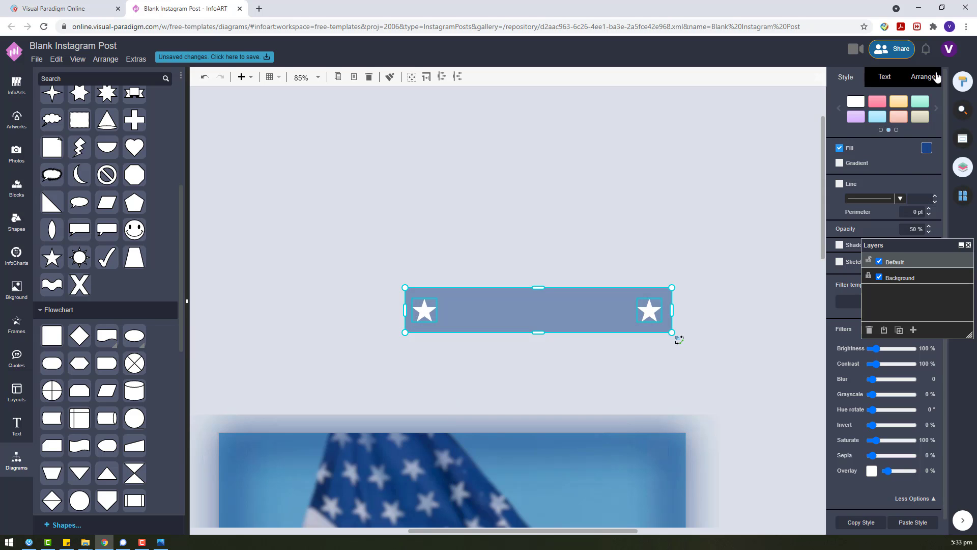
pyautogui.click(924, 76)
pyautogui.click(651, 392)
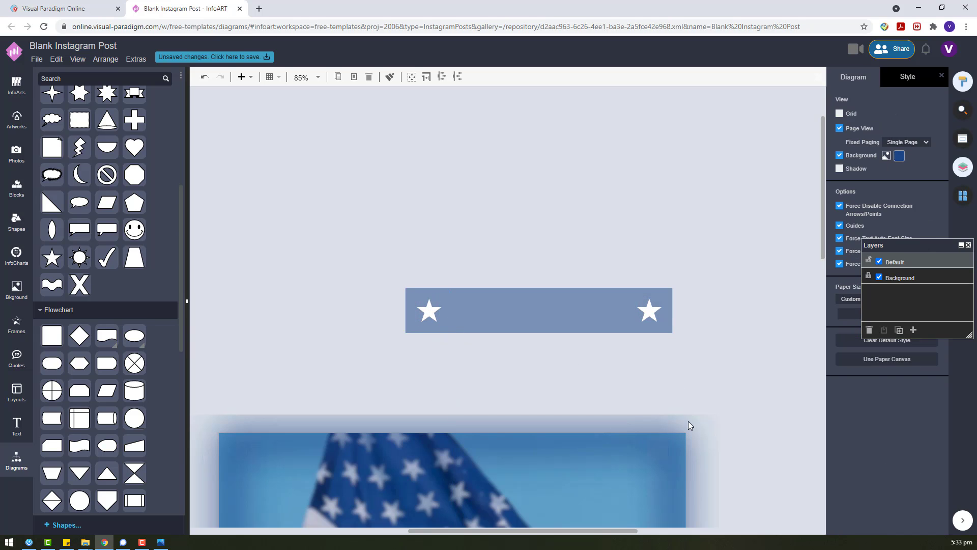
# Insert a text box about 172 pt wide above the banner and set its font to Archivo Narrow.
pyautogui.doubleClick(540, 193)
pyautogui.moveTo(547, 198); pyautogui.dragTo(611, 251)
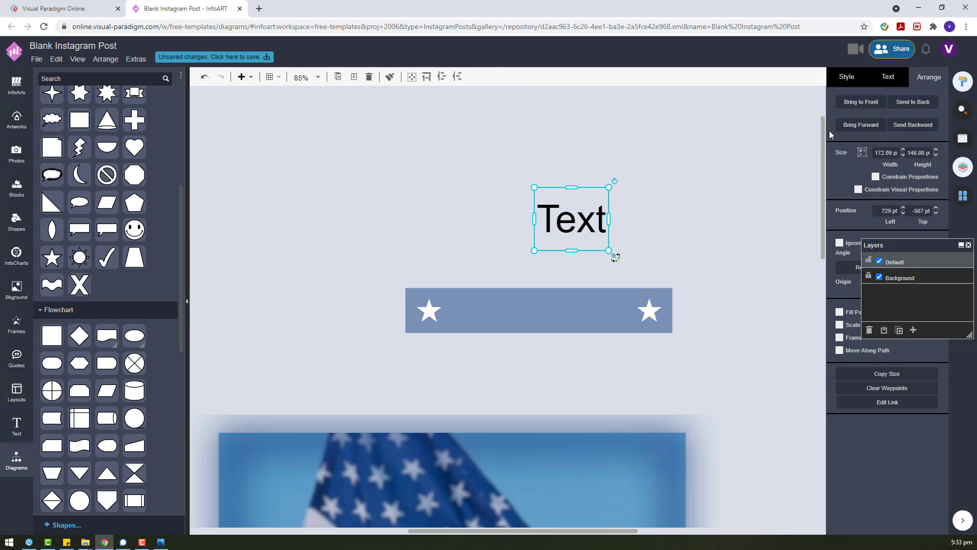
pyautogui.click(887, 77)
pyautogui.click(866, 112)
pyautogui.click(800, 269)
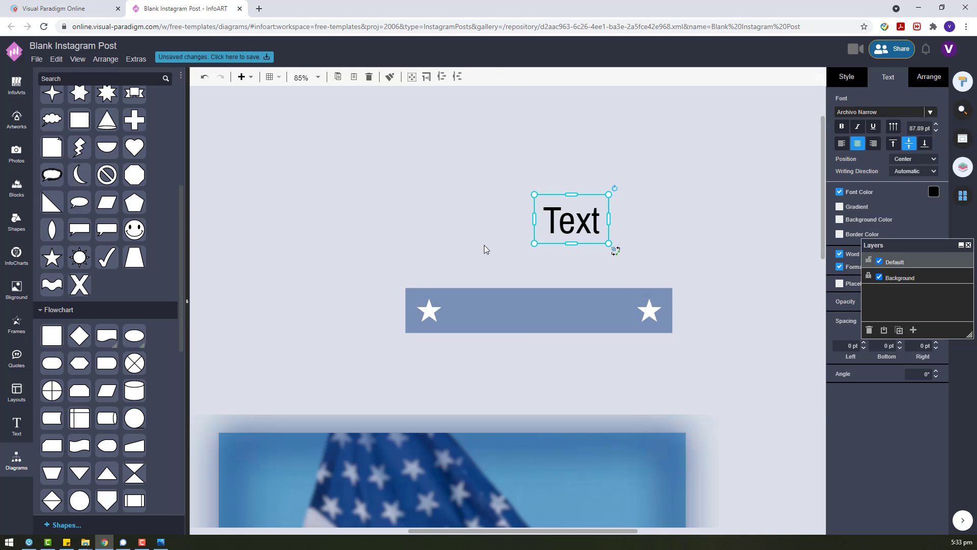
# Replace the placeholder text with REMEBER AND HONOR.
pyautogui.doubleClick(569, 213)
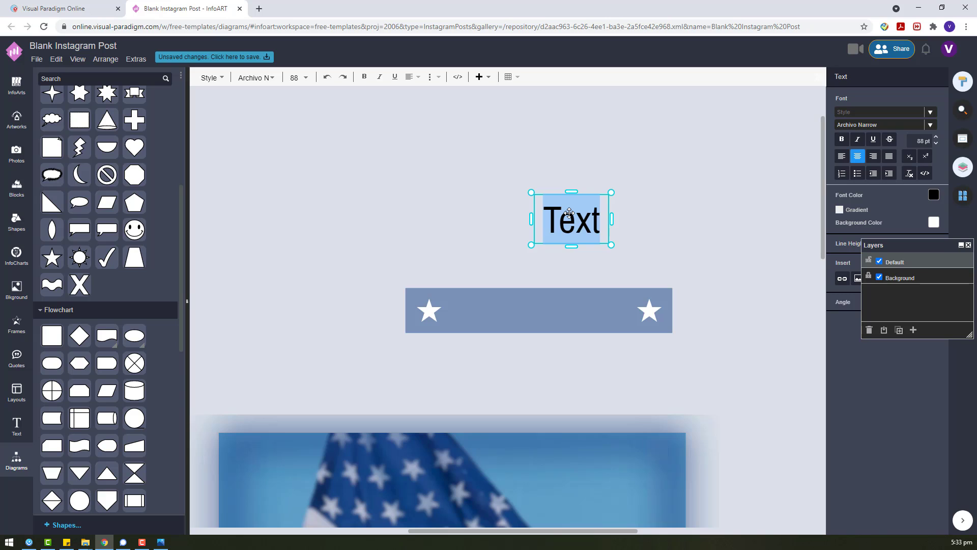
pyautogui.write('REMER')
pyautogui.press('BackSpace')
pyautogui.write('BER')
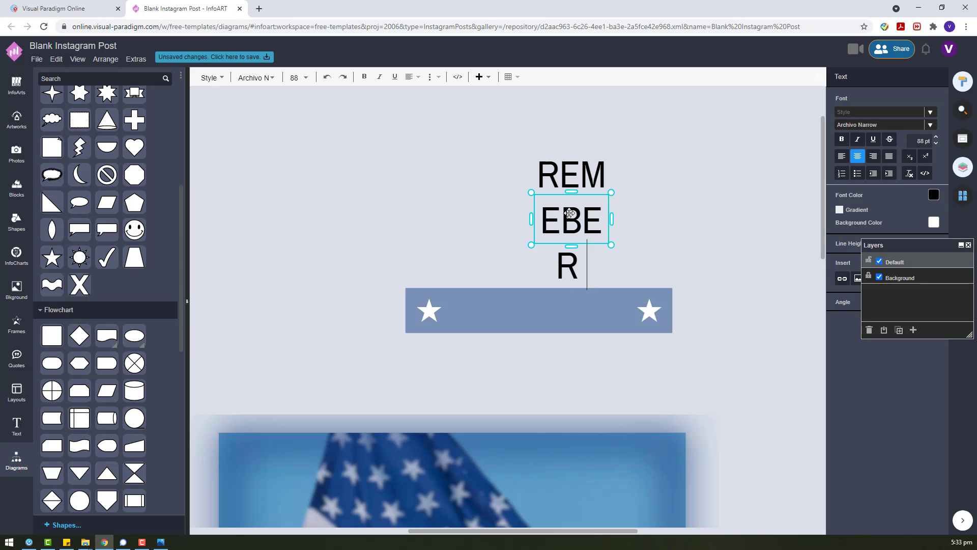
pyautogui.write(' AND HONOR')
pyautogui.click(490, 204)
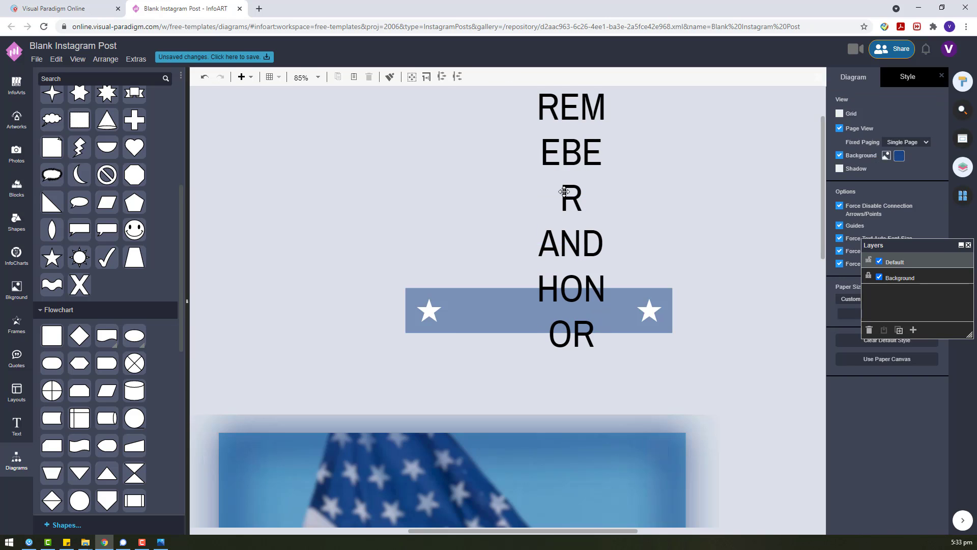
# Widen the text box so the wording runs on one line and place it on the banner.
pyautogui.click(566, 198)
pyautogui.scroll(2, 569, 193)
pyautogui.moveTo(571, 166); pyautogui.dragTo(753, 406)
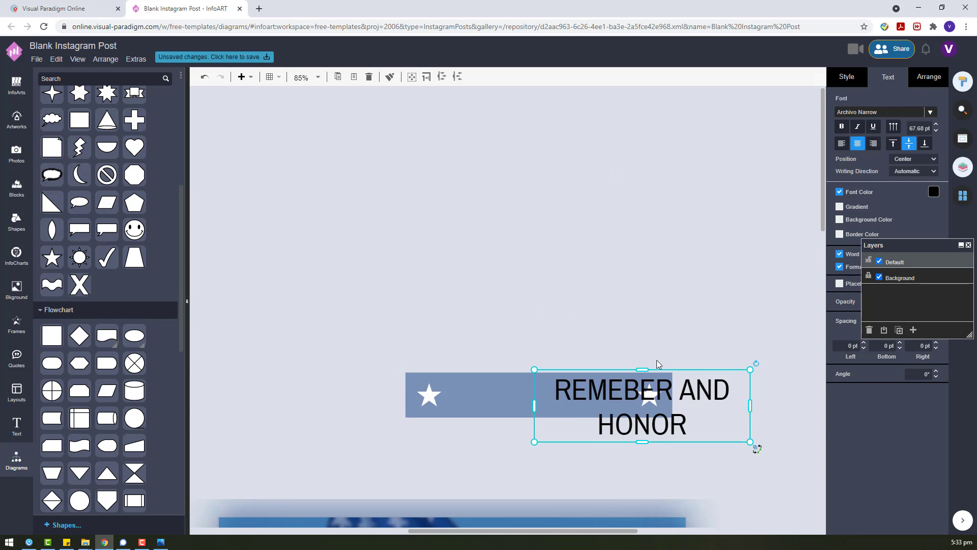
pyautogui.moveTo(659, 366); pyautogui.dragTo(585, 390)
# Color the text white and shrink it to fit between the two stars.
pyautogui.click(934, 192)
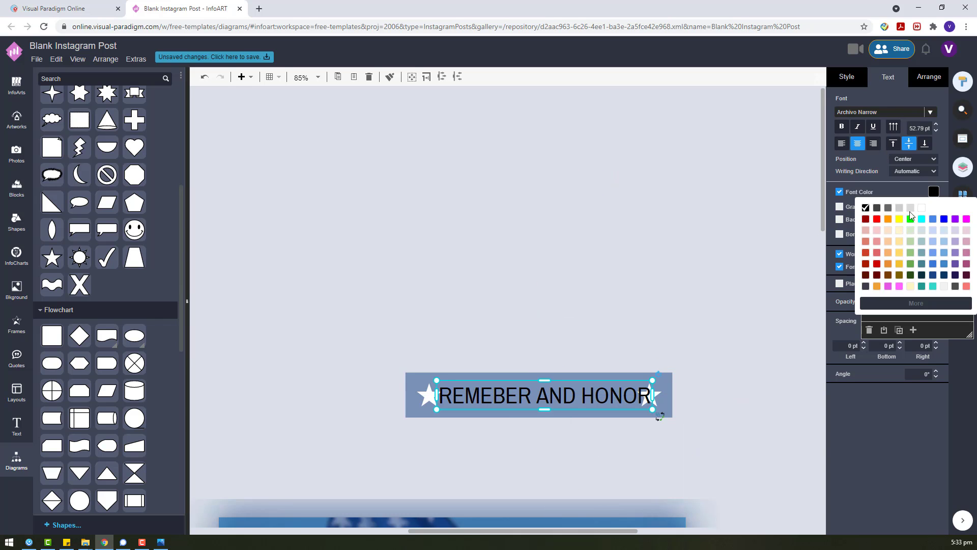
pyautogui.click(908, 212)
pyautogui.moveTo(652, 380); pyautogui.dragTo(610, 387)
pyautogui.moveTo(549, 401); pyautogui.dragTo(562, 399)
# Center the text on the banner and group the rectangle, both stars and the text.
pyautogui.moveTo(336, 338); pyautogui.dragTo(676, 423)
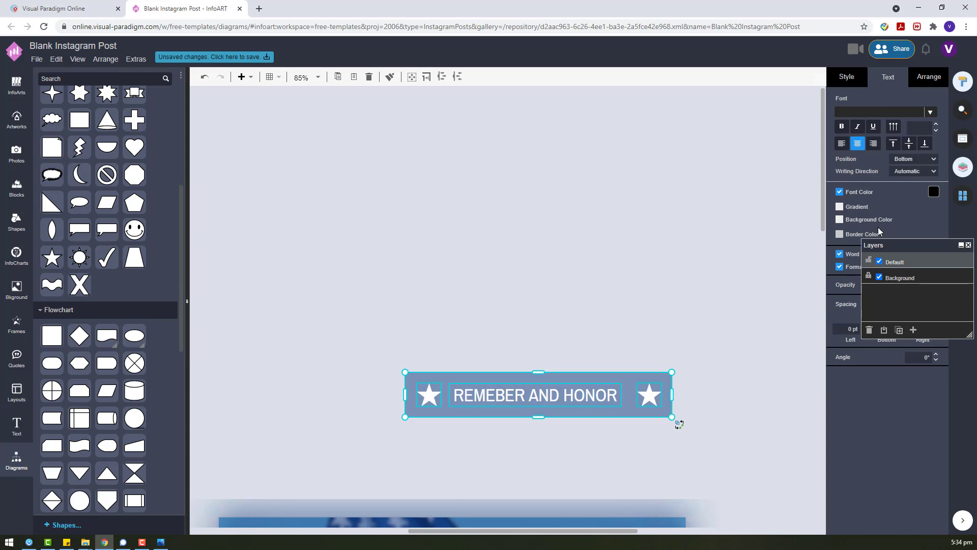
pyautogui.click(623, 329)
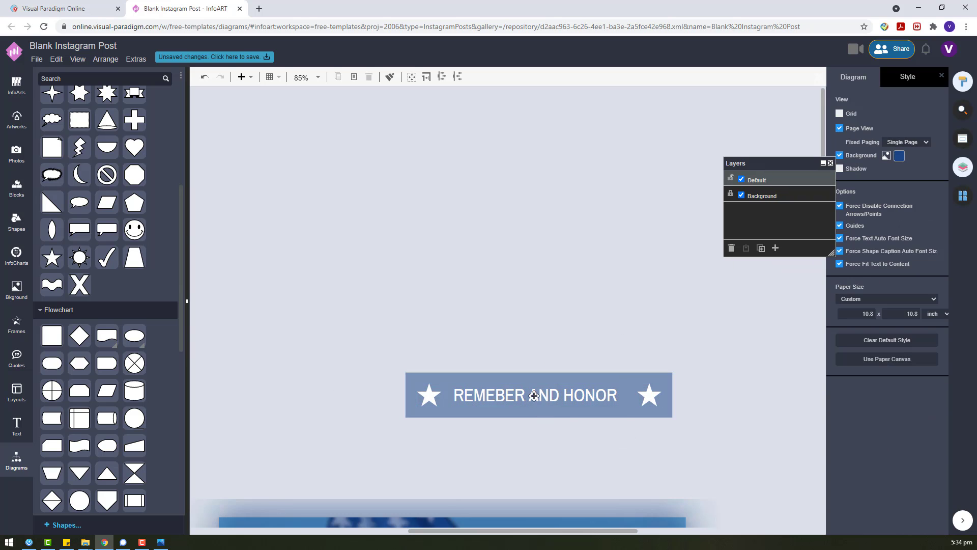
pyautogui.click(534, 396)
pyautogui.click(552, 439)
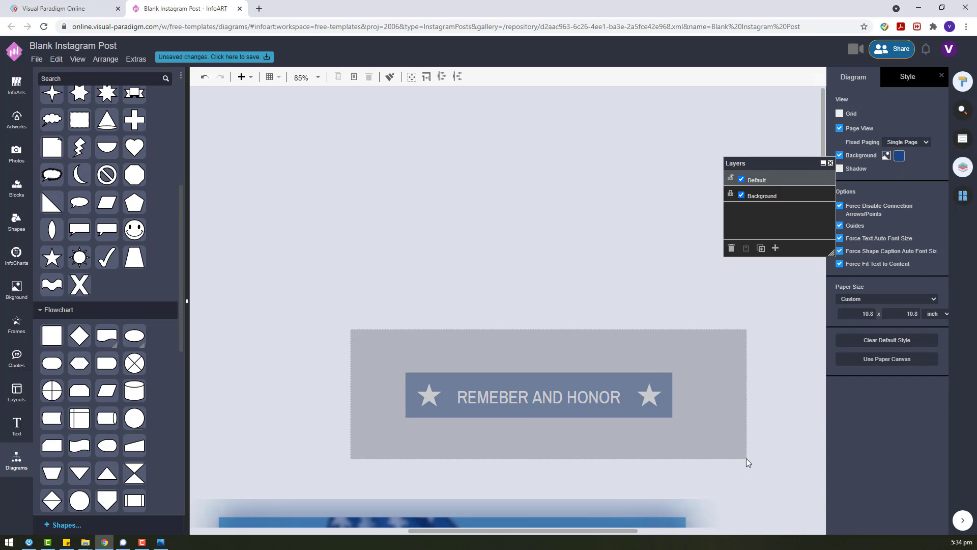
pyautogui.scroll(-4, 550, 356)
pyautogui.click(548, 187)
pyautogui.hotkey('ctrl', 'g')
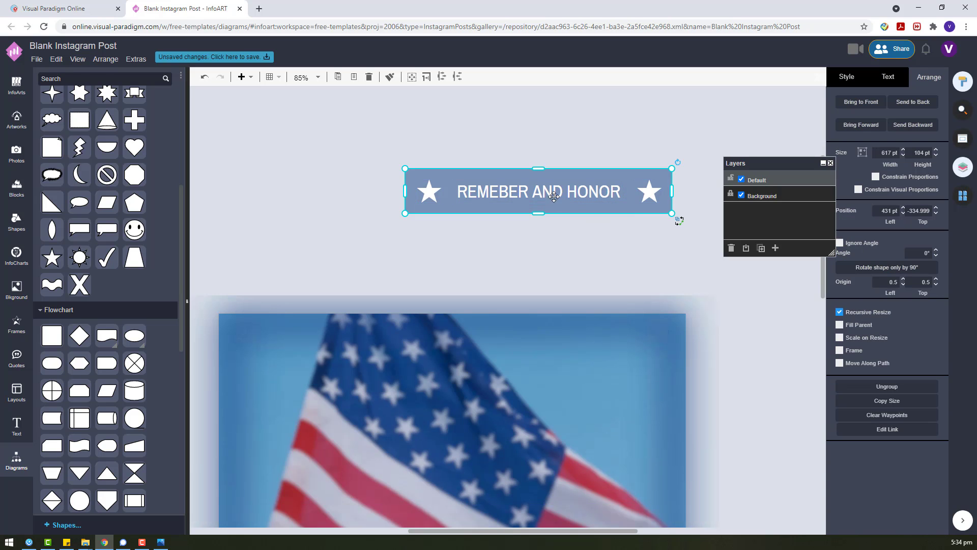
# Move the banner group onto the flag photo and set the banner's opacity to 80%.
pyautogui.scroll(-1, 605, 234)
pyautogui.moveTo(560, 155); pyautogui.dragTo(496, 345)
pyautogui.write('80')
pyautogui.click(602, 134)
# Move the banner group off the flag photo to just above the page.
pyautogui.scroll(-3, 549, 351)
pyautogui.click(651, 358)
pyautogui.scroll(1, 395, 231)
pyautogui.moveTo(459, 232); pyautogui.dragTo(494, 114)
# Change the font of the banner text to Bebas Neue.
pyautogui.click(494, 114)
pyautogui.click(889, 79)
pyautogui.click(869, 112)
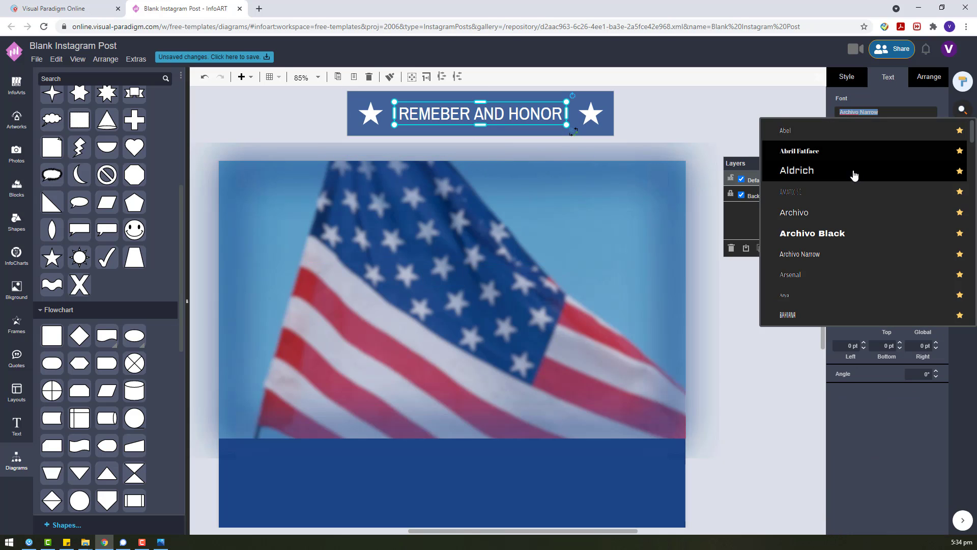
pyautogui.scroll(-3, 854, 175)
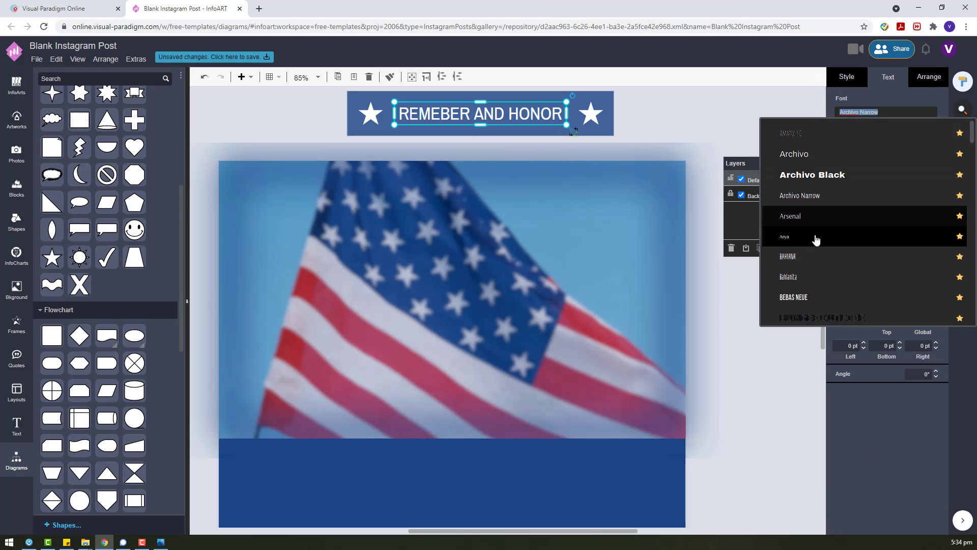
pyautogui.scroll(-1, 793, 224)
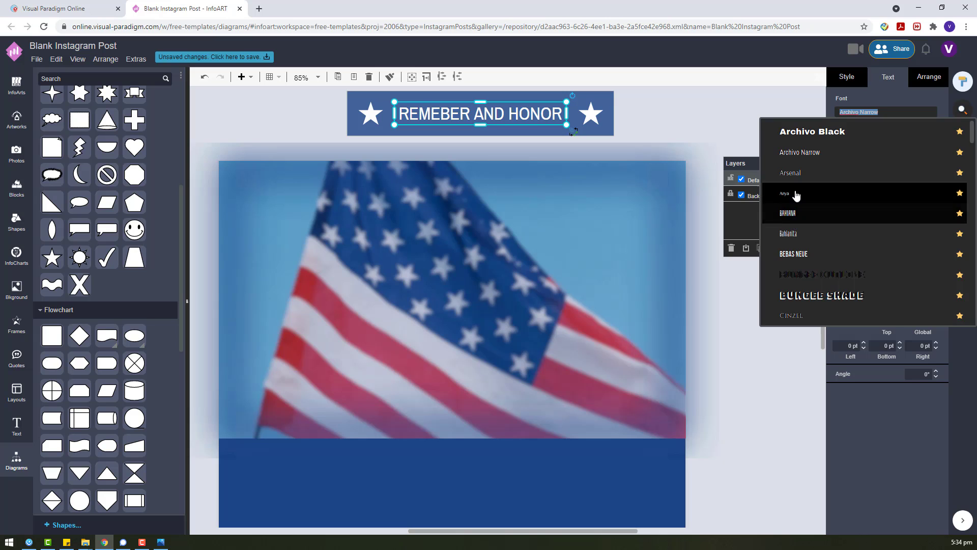
pyautogui.click(795, 153)
pyautogui.click(834, 111)
pyautogui.scroll(-3, 834, 205)
pyautogui.click(794, 203)
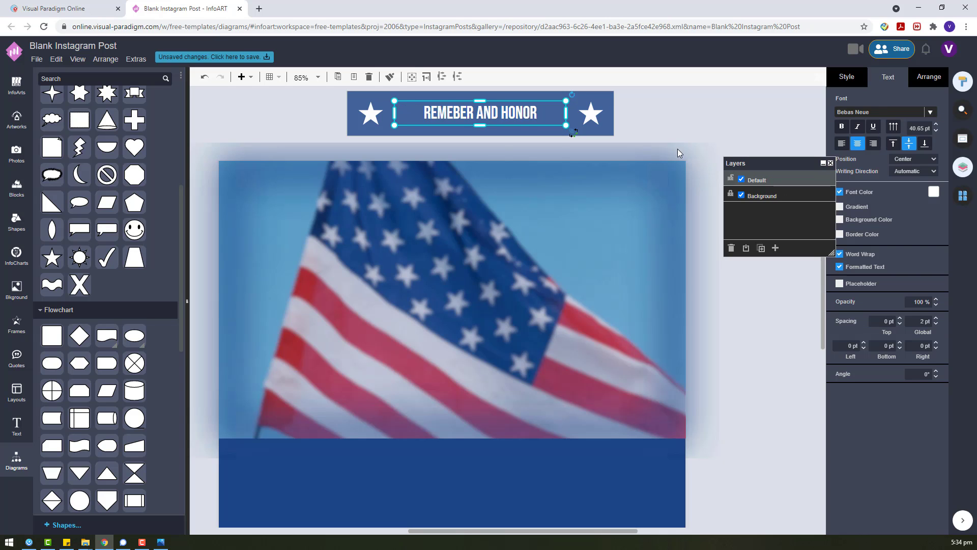
# Enlarge the banner text to about 56 pt and ungroup the banner slightly farther above the page.
pyautogui.click(476, 133)
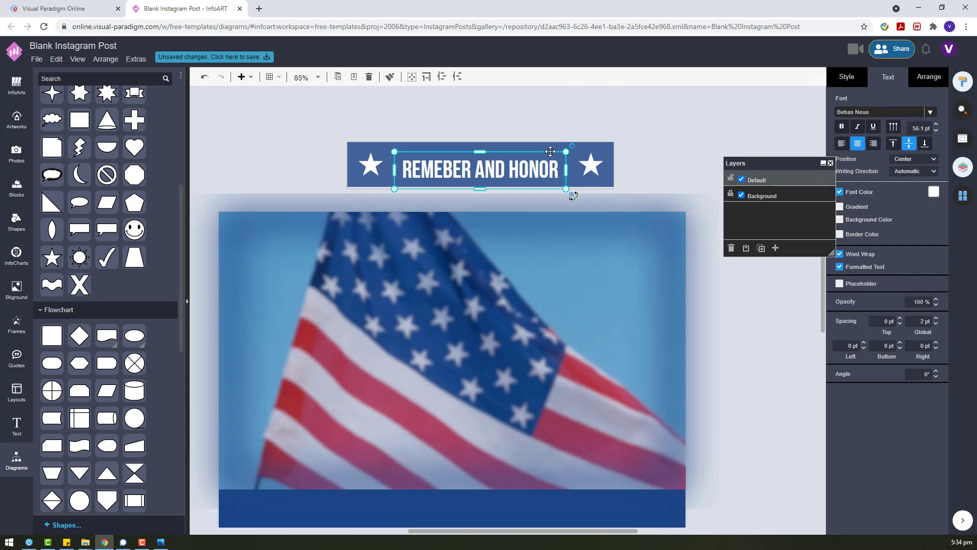
pyautogui.moveTo(570, 167); pyautogui.dragTo(577, 128)
pyautogui.rightClick(536, 225)
pyautogui.click(569, 354)
pyautogui.click(454, 190)
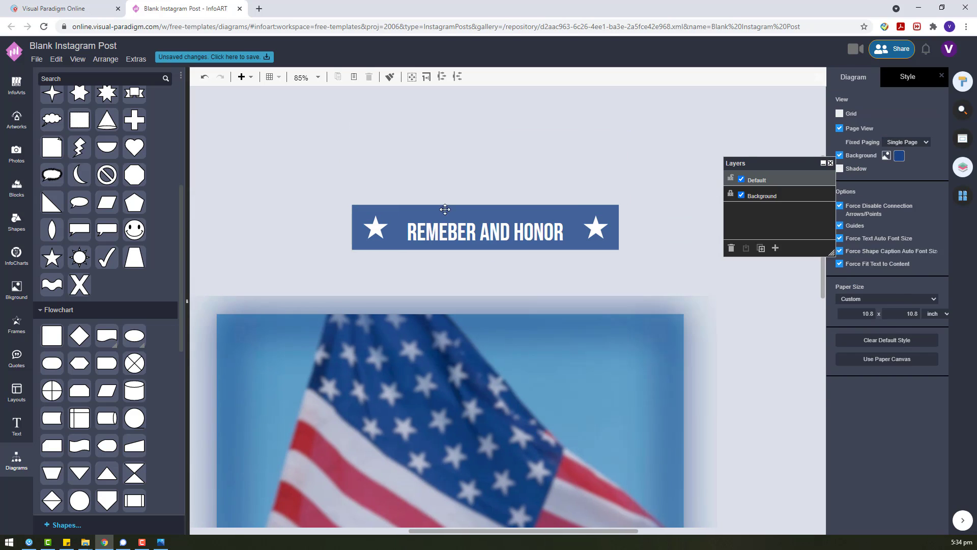
# Fit the banner's text box to its text, centre it between the two stars, and group all banner parts.
pyautogui.moveTo(446, 232); pyautogui.dragTo(443, 227)
pyautogui.moveTo(323, 191); pyautogui.dragTo(626, 258)
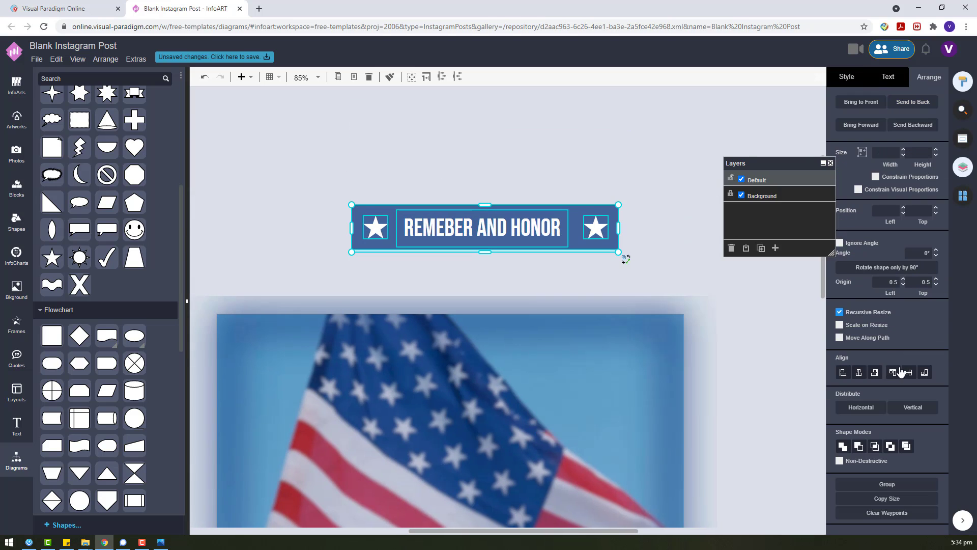
pyautogui.click(478, 272)
pyautogui.click(486, 241)
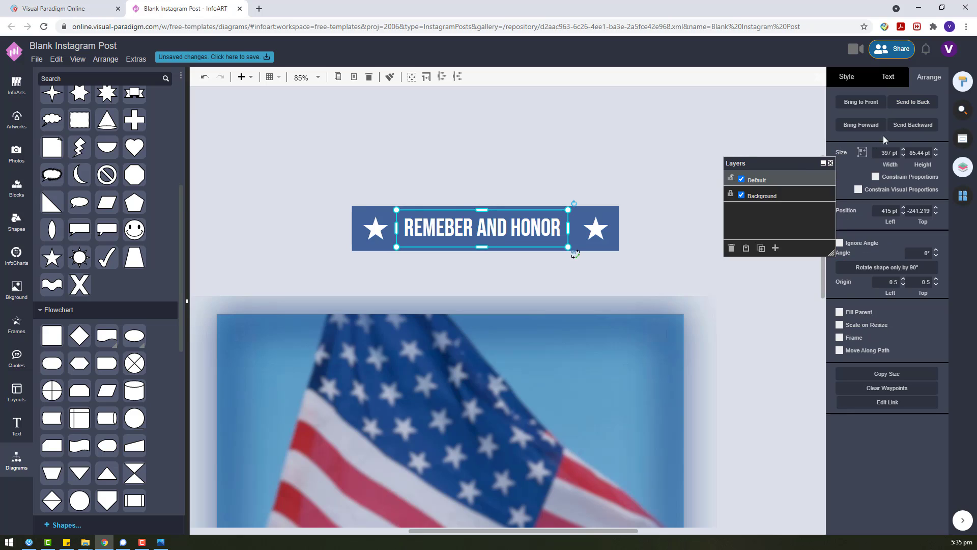
pyautogui.click(862, 153)
pyautogui.moveTo(471, 223); pyautogui.dragTo(471, 227)
pyautogui.moveTo(319, 184); pyautogui.dragTo(638, 266)
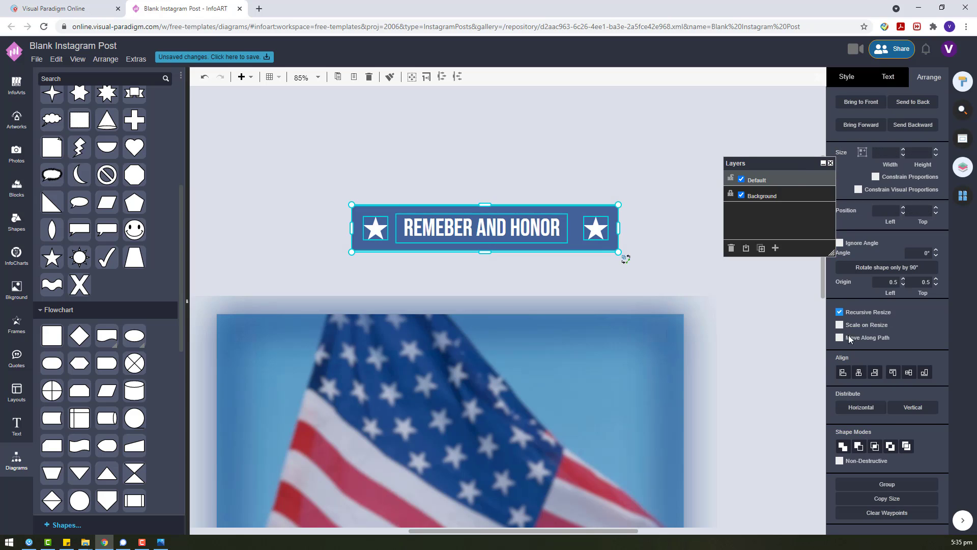
pyautogui.click(887, 484)
# Move the banner group onto the upper part of the flag photo.
pyautogui.scroll(-2, 489, 245)
pyautogui.moveTo(491, 124); pyautogui.dragTo(456, 284)
pyautogui.click(500, 164)
pyautogui.click(465, 279)
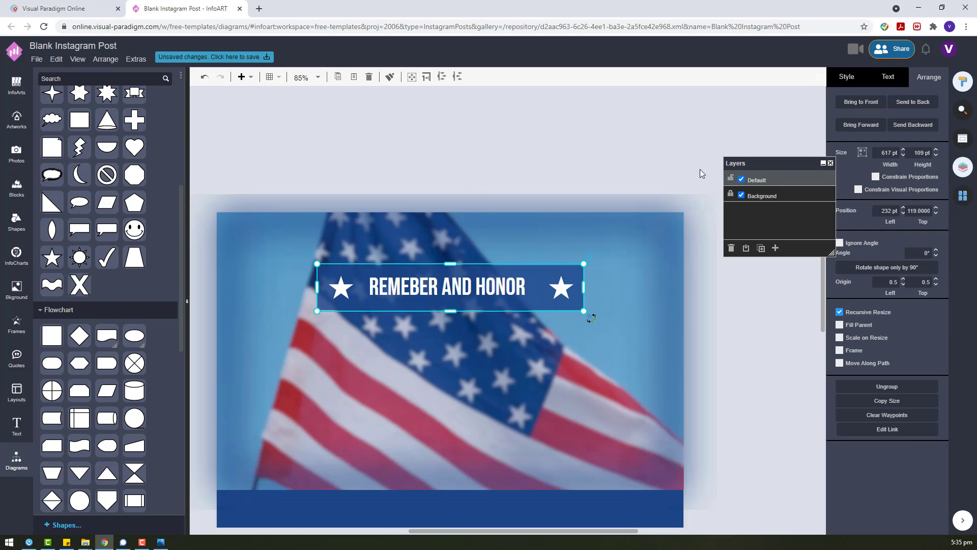
pyautogui.click(856, 78)
# Move the banner group off the flag photo to just above the page and ungroup it.
pyautogui.moveTo(528, 288); pyautogui.dragTo(554, 155)
pyautogui.rightClick(553, 155)
pyautogui.click(575, 286)
pyautogui.click(503, 104)
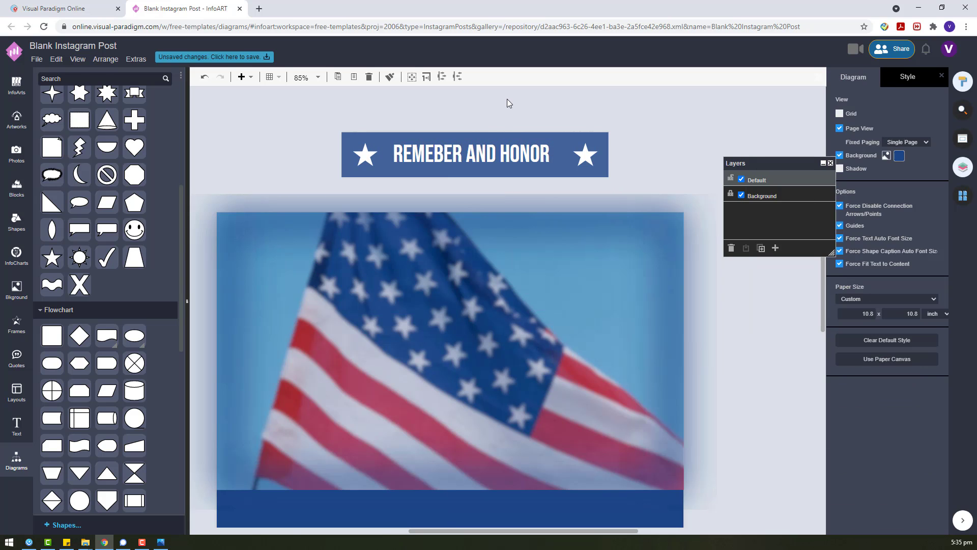
# Try the banner parts on the middle of the flag photo and move them back above the page.
pyautogui.click(509, 150)
pyautogui.moveTo(636, 200); pyautogui.dragTo(328, 120)
pyautogui.click(479, 108)
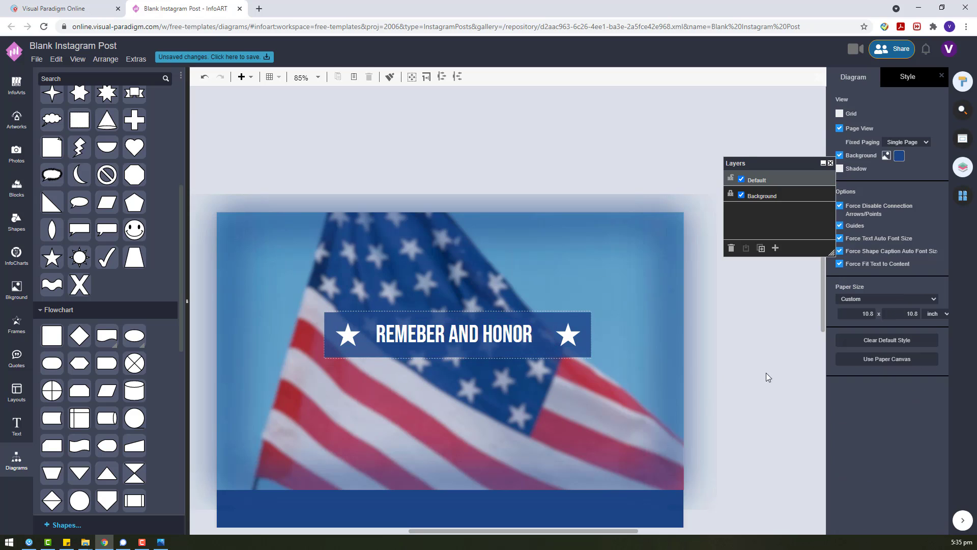
pyautogui.moveTo(781, 374); pyautogui.dragTo(275, 285)
pyautogui.moveTo(425, 331); pyautogui.dragTo(439, 130)
pyautogui.click(534, 116)
pyautogui.scroll(2, 654, 231)
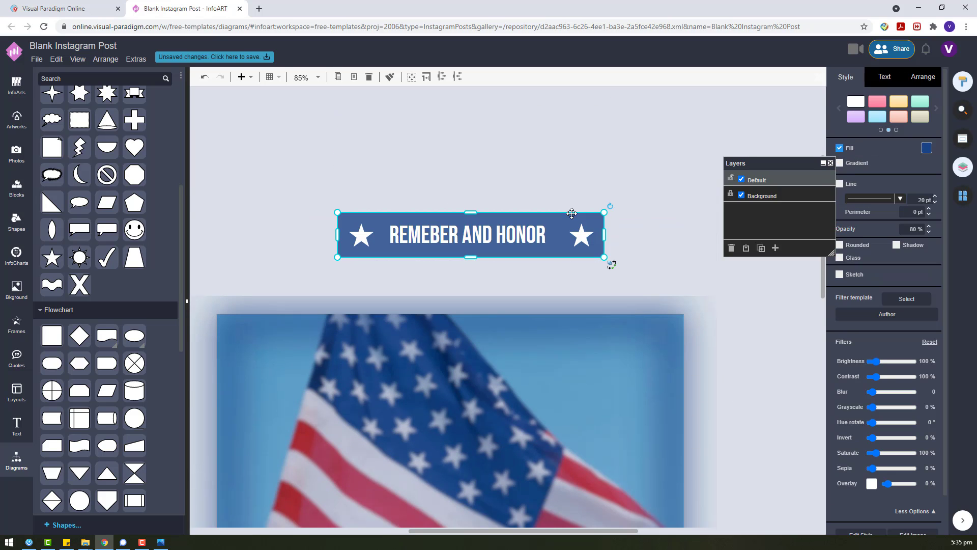
# Move the Layers window closer to the canvas and place all banner parts on the upper part of the flag photo.
pyautogui.moveTo(801, 165); pyautogui.dragTo(707, 170)
pyautogui.click(605, 283)
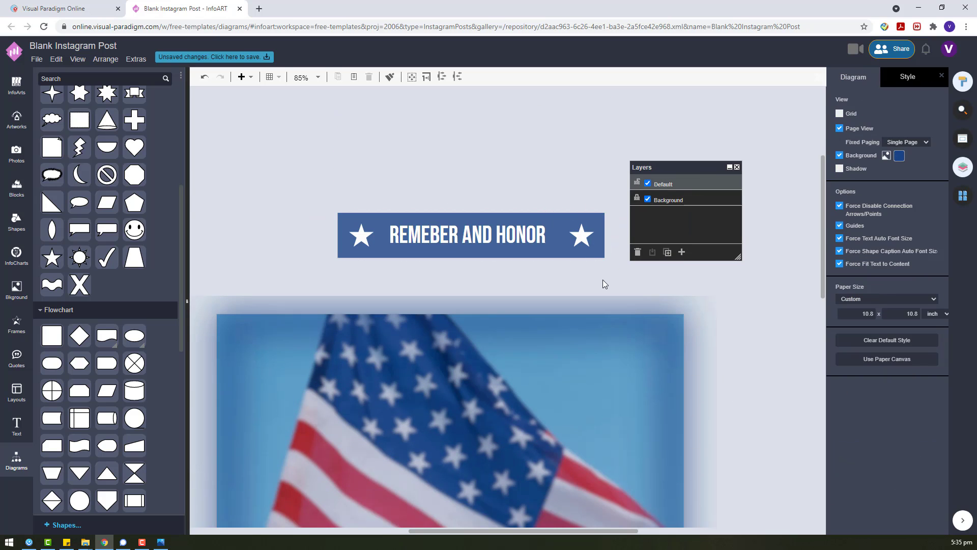
pyautogui.click(606, 257)
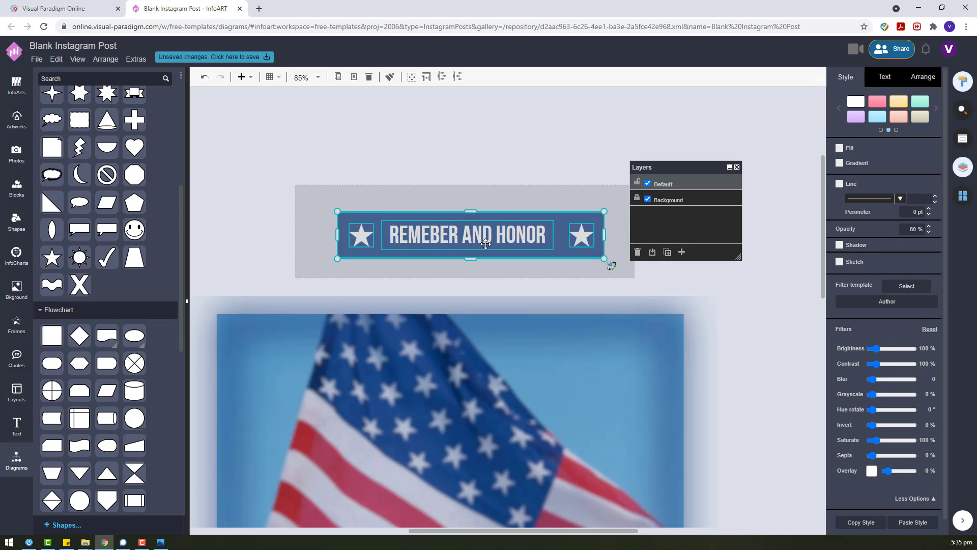
pyautogui.moveTo(485, 215); pyautogui.dragTo(472, 393)
pyautogui.scroll(-4, 720, 365)
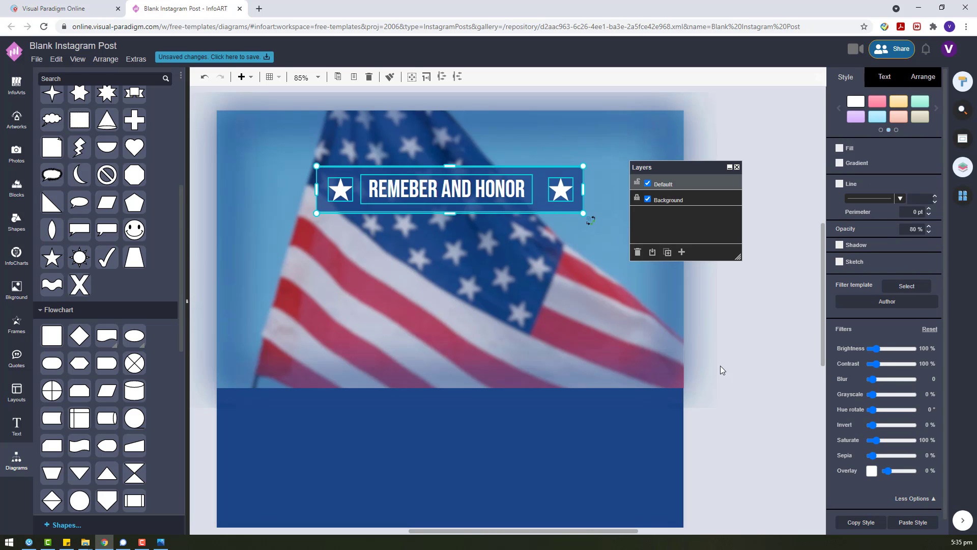
pyautogui.click(725, 365)
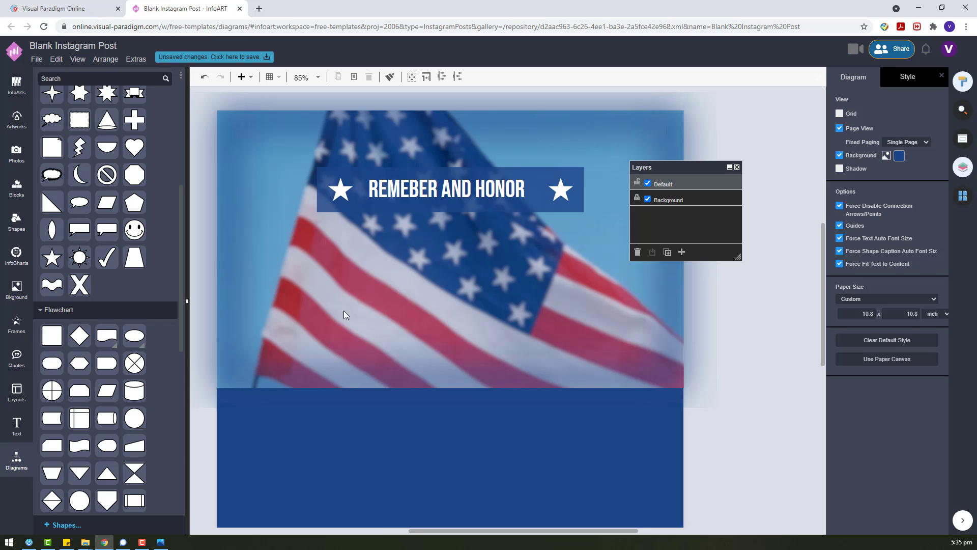
# Add a white Bebas Neue text box above the page reading "MEMORIAL DAY".
pyautogui.scroll(3, 426, 282)
pyautogui.doubleClick(403, 199)
pyautogui.moveTo(405, 201); pyautogui.dragTo(577, 196)
pyautogui.doubleClick(530, 214)
pyautogui.write('MEMORIAL')
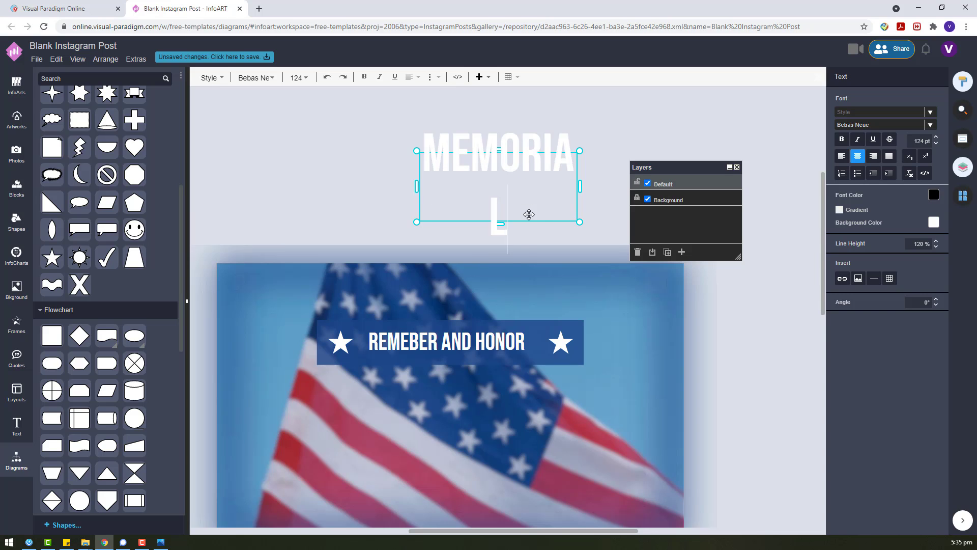
pyautogui.write(' DAY')
pyautogui.click(332, 153)
# Move the "MEMORIAL DAY" text onto the flag photo below the banner and enlarge it slightly.
pyautogui.moveTo(497, 87); pyautogui.dragTo(453, 351)
pyautogui.scroll(-4, 497, 163)
pyautogui.scroll(2, 497, 153)
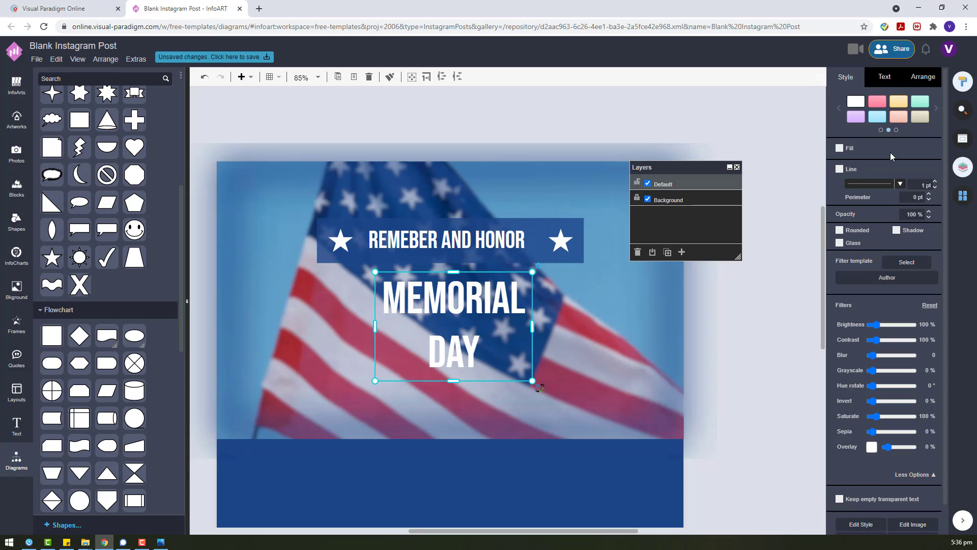
pyautogui.moveTo(532, 272); pyautogui.dragTo(497, 300)
pyautogui.click(706, 311)
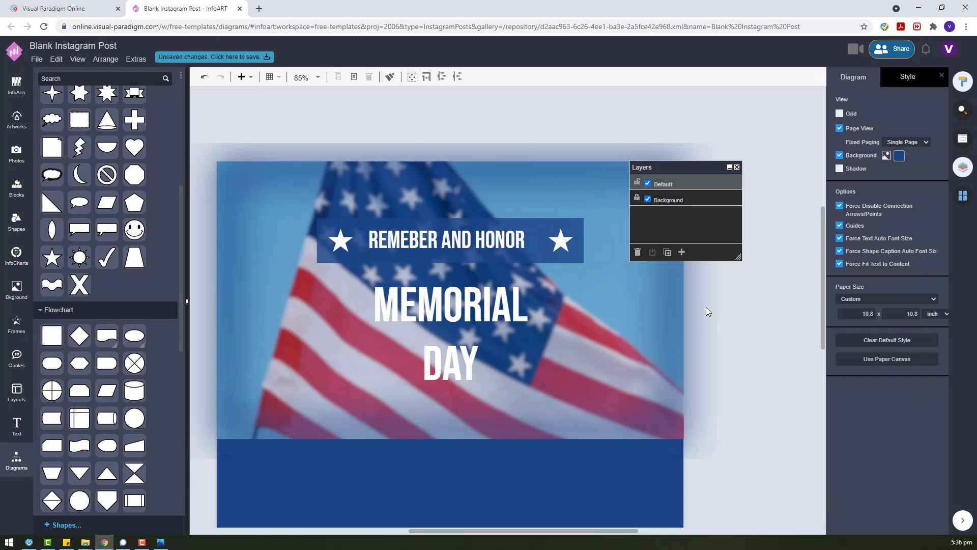
# Select all banner parts together and move them slightly farther up the flag photo.
pyautogui.click(495, 252)
pyautogui.moveTo(279, 111); pyautogui.dragTo(629, 284)
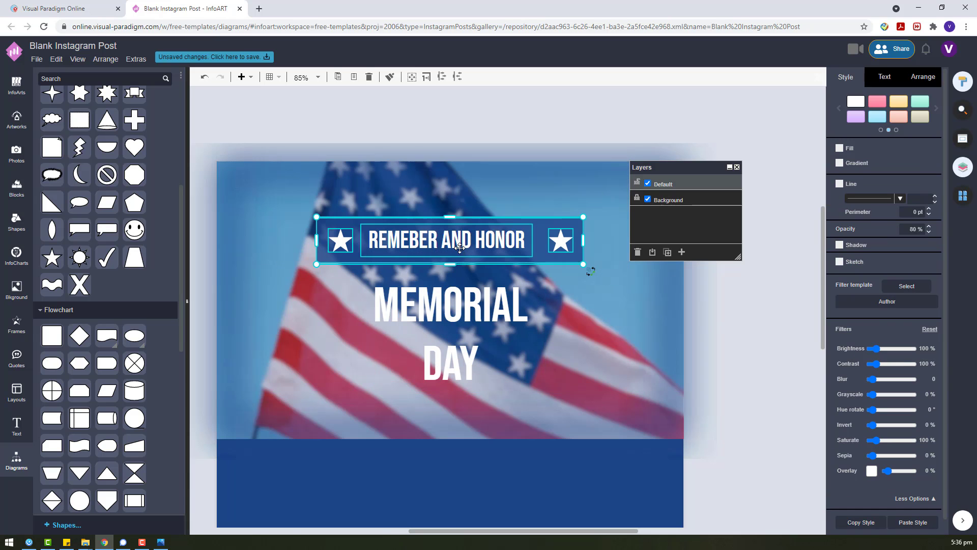
pyautogui.moveTo(460, 249); pyautogui.dragTo(460, 243)
pyautogui.click(770, 299)
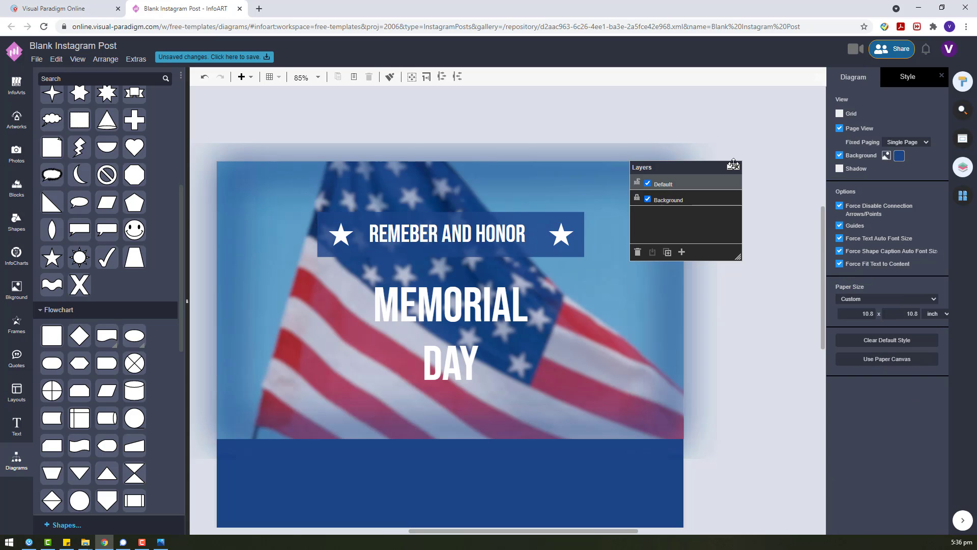
# Browse the silhouette artworks in the Decorative Elements category for a suitable ornament.
pyautogui.scroll(2, 122, 265)
pyautogui.scroll(-2, 107, 201)
pyautogui.scroll(4, 108, 209)
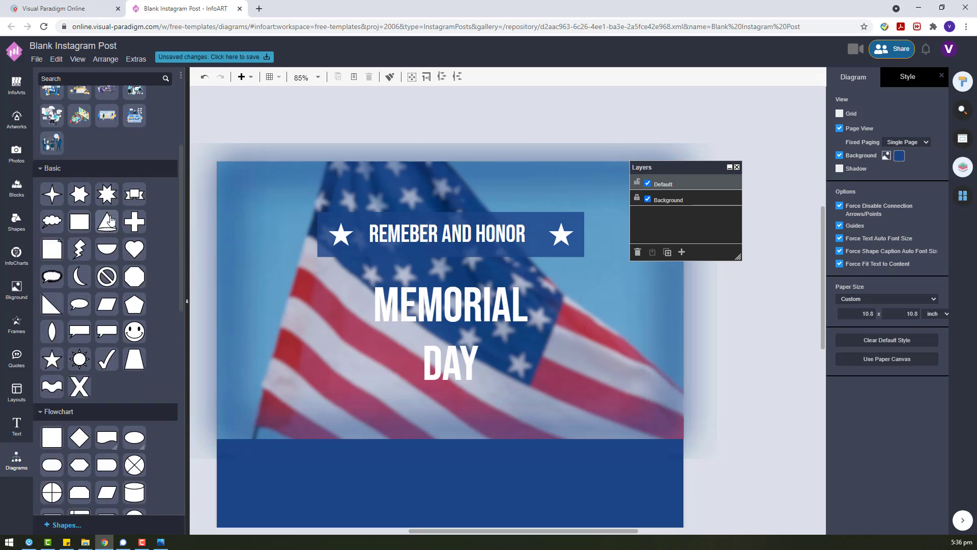
pyautogui.click(17, 119)
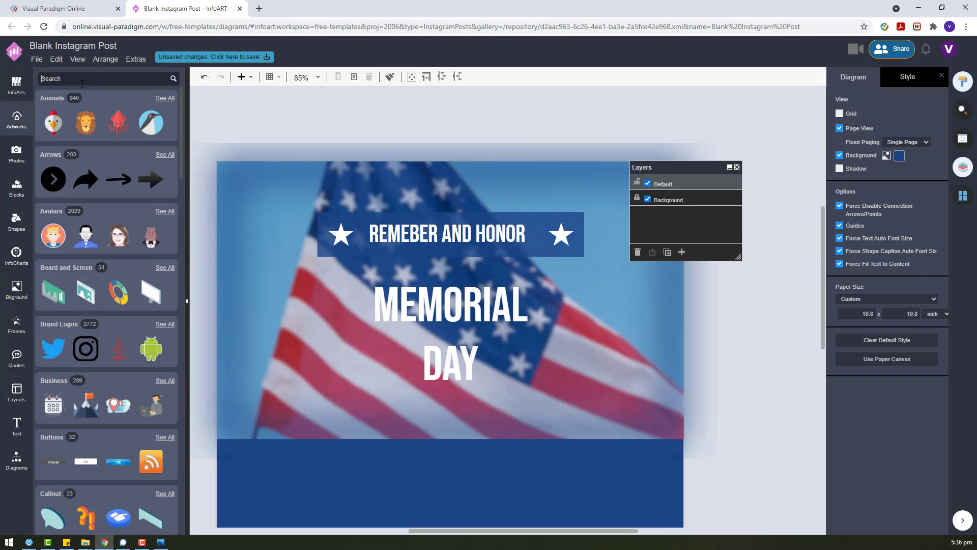
pyautogui.scroll(-6, 107, 229)
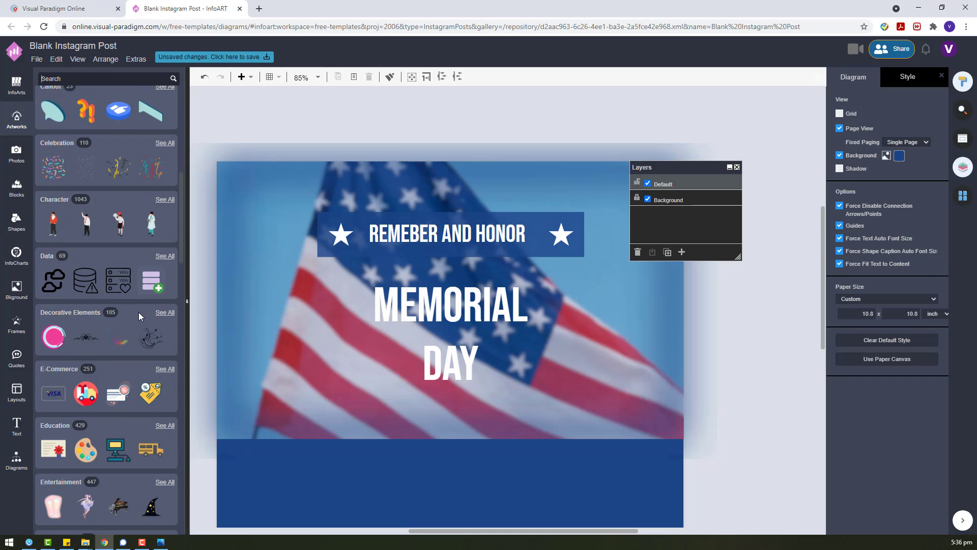
pyautogui.click(139, 313)
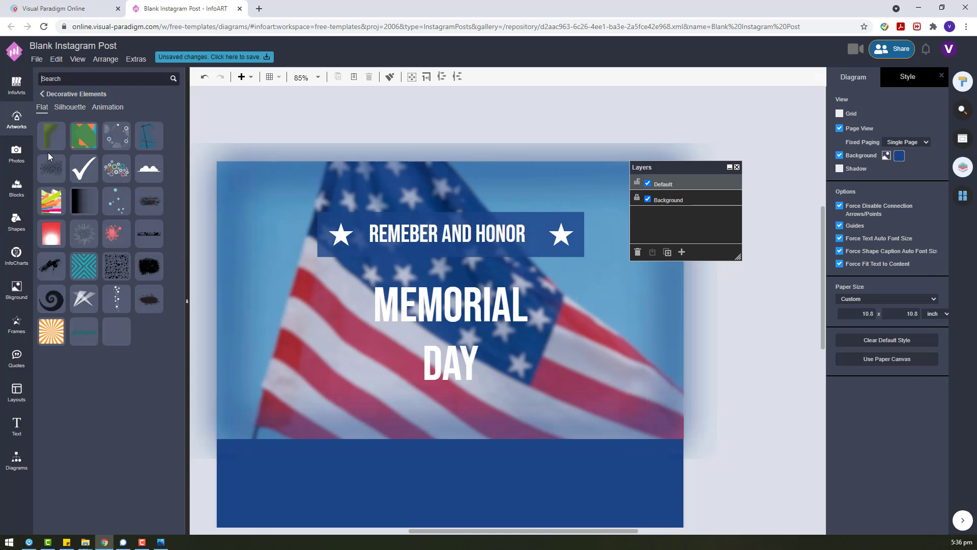
pyautogui.click(76, 107)
pyautogui.scroll(-2, 106, 375)
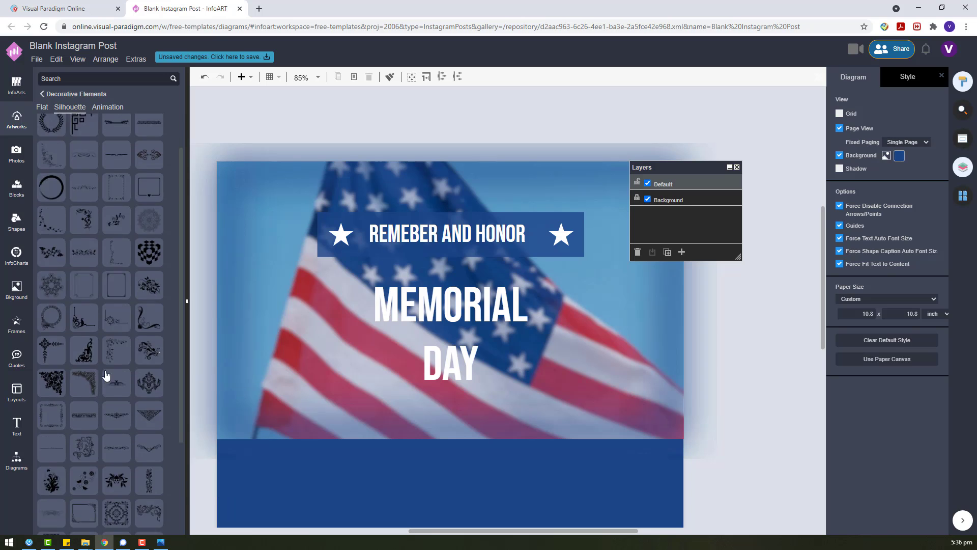
pyautogui.scroll(-3, 106, 375)
# Try two different laurel wreath silhouettes around the "MEMORIAL DAY" text and delete both.
pyautogui.moveTo(149, 419); pyautogui.dragTo(361, 339)
pyautogui.moveTo(409, 375); pyautogui.dragTo(570, 438)
pyautogui.moveTo(526, 358); pyautogui.dragTo(519, 281)
pyautogui.press('Delete')
pyautogui.moveTo(88, 422); pyautogui.dragTo(391, 339)
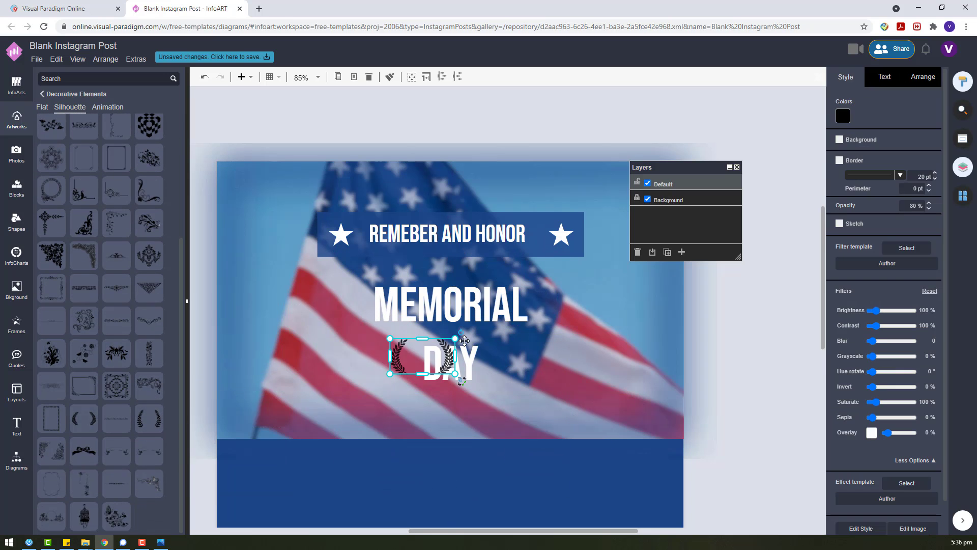
pyautogui.moveTo(454, 339); pyautogui.dragTo(671, 222)
pyautogui.moveTo(656, 302); pyautogui.dragTo(576, 343)
pyautogui.press('Delete')
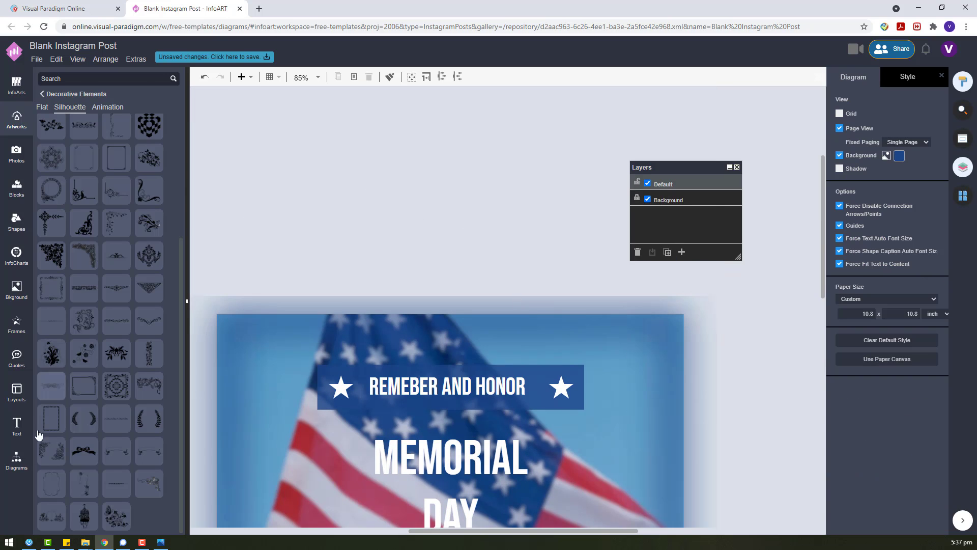
# Add a thin white rectangular bar without an outline and place it beneath the "MEMORIAL DAY" text.
pyautogui.click(16, 458)
pyautogui.scroll(-2, 65, 478)
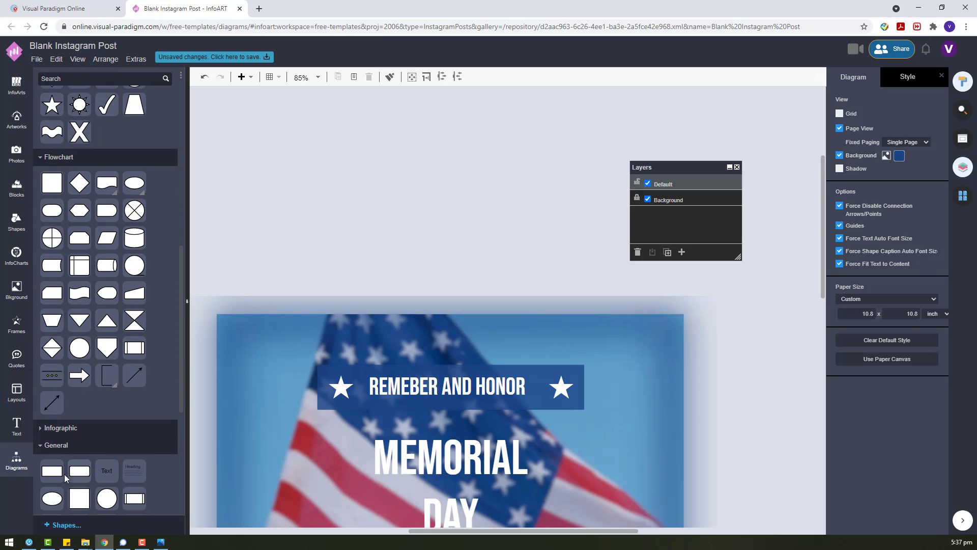
pyautogui.moveTo(358, 262); pyautogui.dragTo(562, 259)
pyautogui.click(840, 183)
pyautogui.click(926, 148)
pyautogui.click(913, 177)
pyautogui.moveTo(463, 235); pyautogui.dragTo(477, 258)
pyautogui.moveTo(517, 259); pyautogui.dragTo(508, 386)
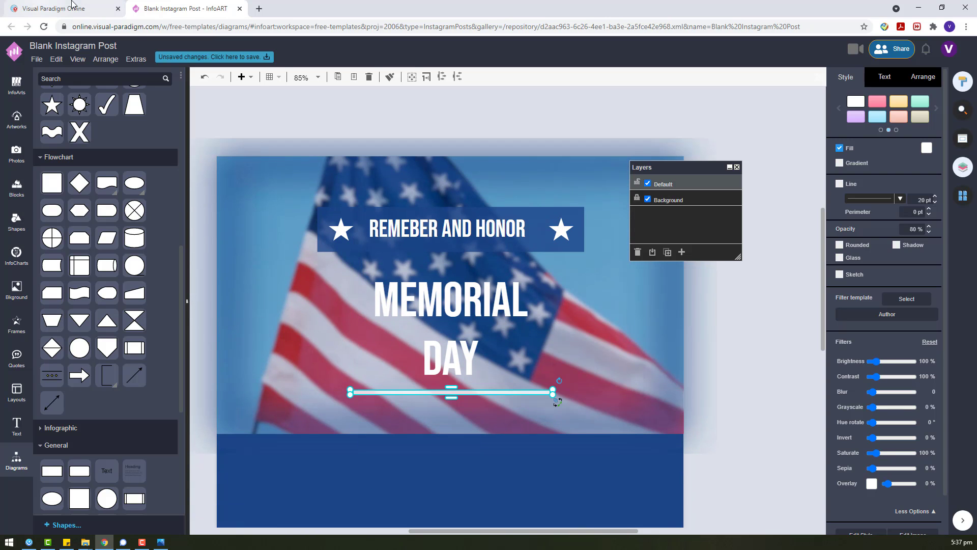
# Add a white star shape above the page and remove its outline.
pyautogui.moveTo(52, 105); pyautogui.dragTo(344, 131)
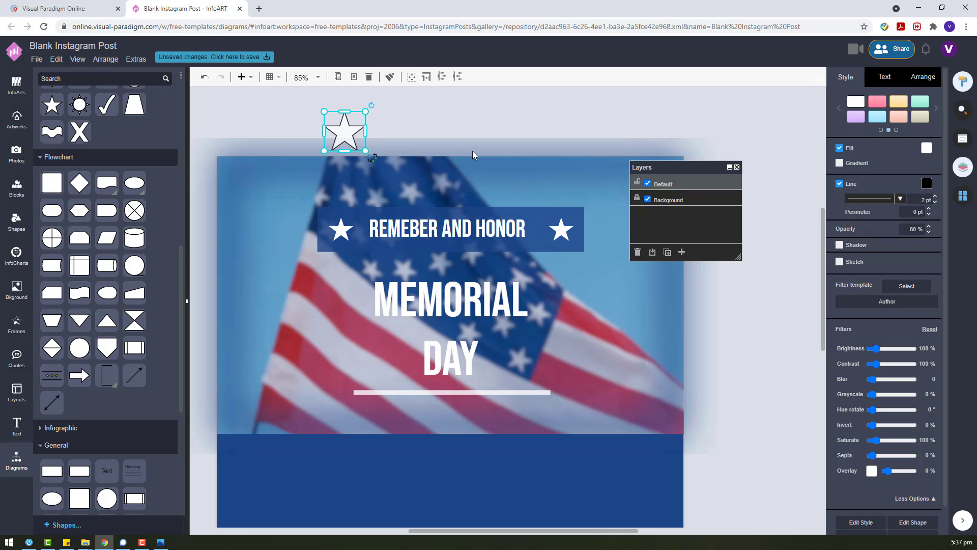
pyautogui.click(840, 183)
pyautogui.scroll(4, 345, 329)
pyautogui.moveTo(345, 331); pyautogui.dragTo(439, 267)
# Duplicate the star to get smaller copies on both sides of a large one and align the three in a row.
pyautogui.hotkey('ctrl', 'c')
pyautogui.hotkey('ctrl', 'v')
pyautogui.click(459, 291)
pyautogui.hotkey('ctrl', 'c')
pyautogui.hotkey('ctrl', 'v')
pyautogui.moveTo(452, 306); pyautogui.dragTo(535, 262)
pyautogui.moveTo(613, 302); pyautogui.dragTo(387, 238)
pyautogui.click(930, 82)
pyautogui.click(908, 401)
# Group the three stars and shrink the group to about 149 by 47 pt.
pyautogui.moveTo(594, 300); pyautogui.dragTo(323, 177)
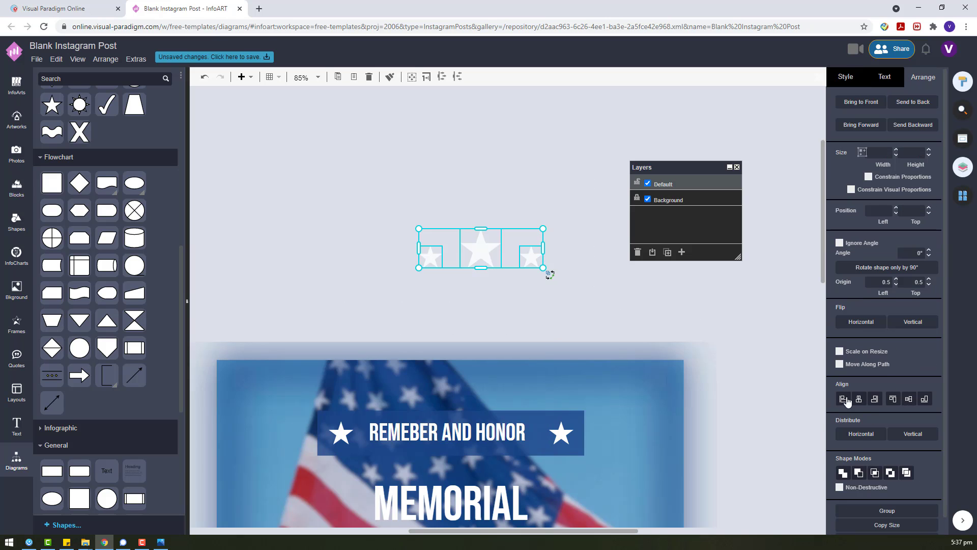
pyautogui.hotkey('ctrl', 'g')
pyautogui.moveTo(543, 228); pyautogui.dragTo(508, 244)
# Try the star group beneath the "MEMORIAL DAY" text and shift the white bar slightly lower on the flag photo.
pyautogui.scroll(-3, 477, 163)
pyautogui.scroll(2, 462, 105)
pyautogui.moveTo(506, 189); pyautogui.dragTo(503, 366)
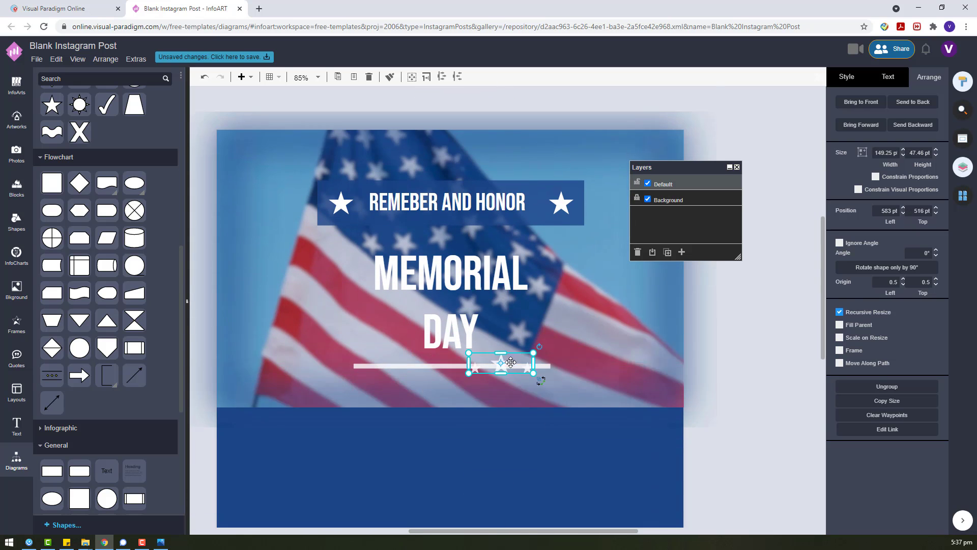
pyautogui.scroll(-4, 505, 192)
pyautogui.moveTo(505, 167); pyautogui.dragTo(750, 294)
pyautogui.scroll(2, 520, 282)
pyautogui.moveTo(516, 266); pyautogui.dragTo(498, 286)
# Ungroup the three stars above the page and set the opacity of the stars and the white bar to 100%.
pyautogui.moveTo(766, 402); pyautogui.dragTo(475, 146)
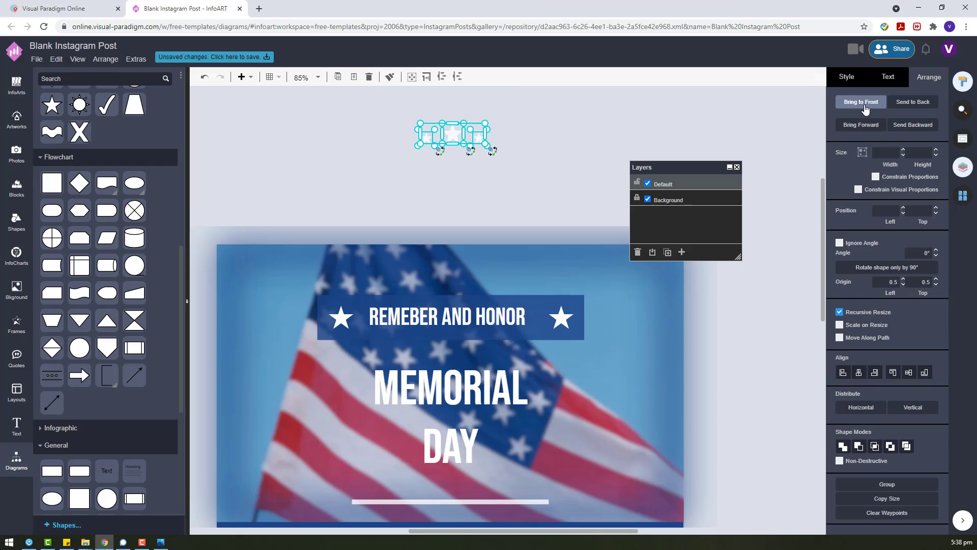
pyautogui.rightClick(436, 133)
pyautogui.click(471, 270)
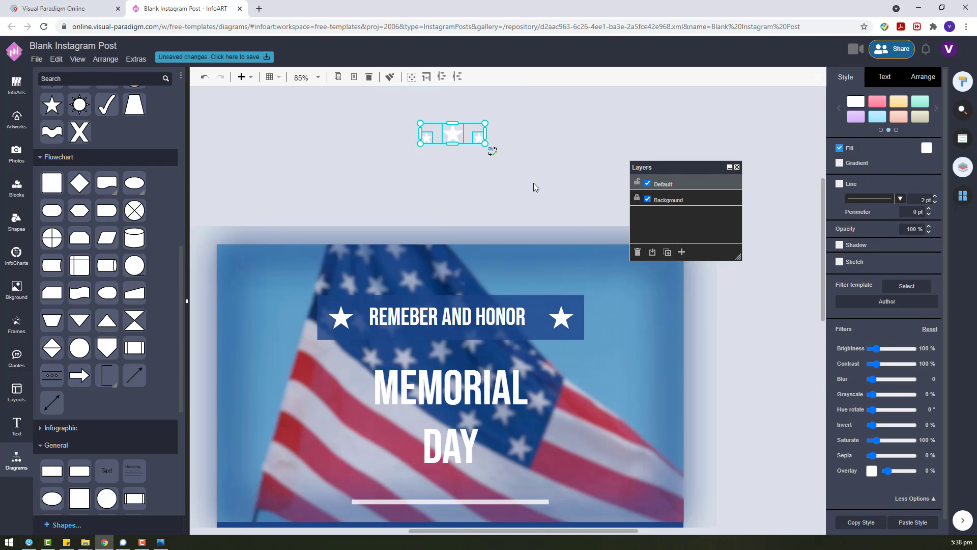
pyautogui.click(508, 502)
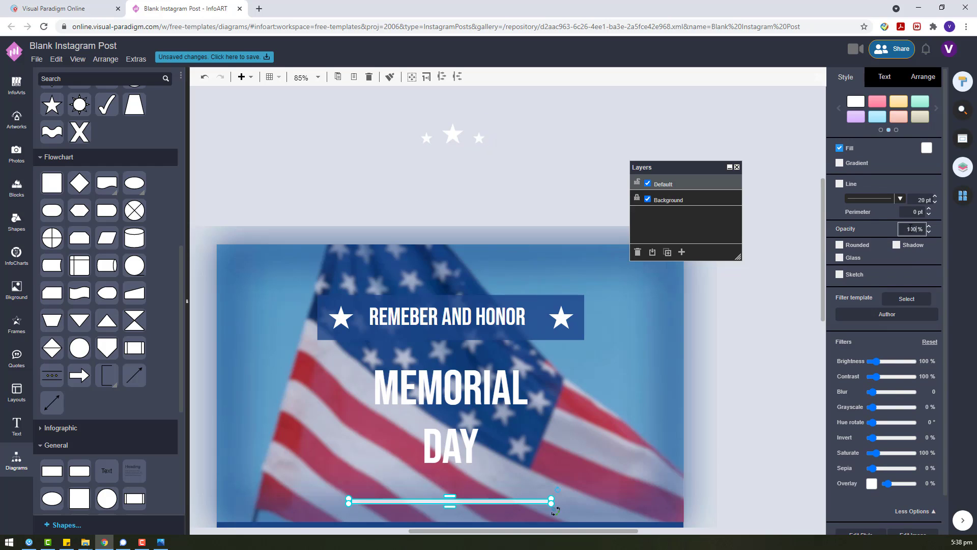
pyautogui.press('Return')
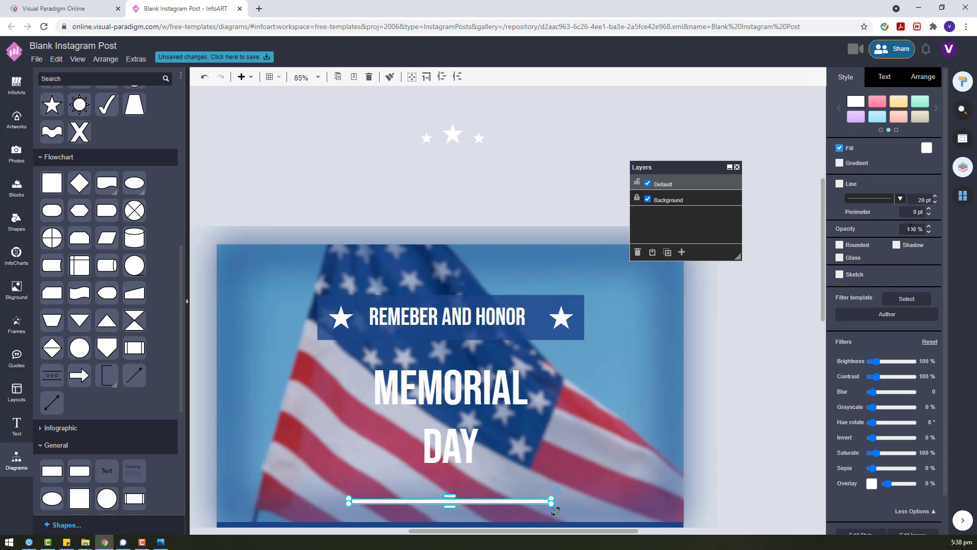
# Place the three stars centred between the "MEMORIAL DAY" text and the white bar.
pyautogui.moveTo(441, 139); pyautogui.dragTo(471, 398)
pyautogui.click(753, 371)
pyautogui.moveTo(449, 379); pyautogui.dragTo(450, 380)
# Duplicate the white bar, enlarge the copy into a wide box, and place it just below the bar on the dark blue area.
pyautogui.click(456, 398)
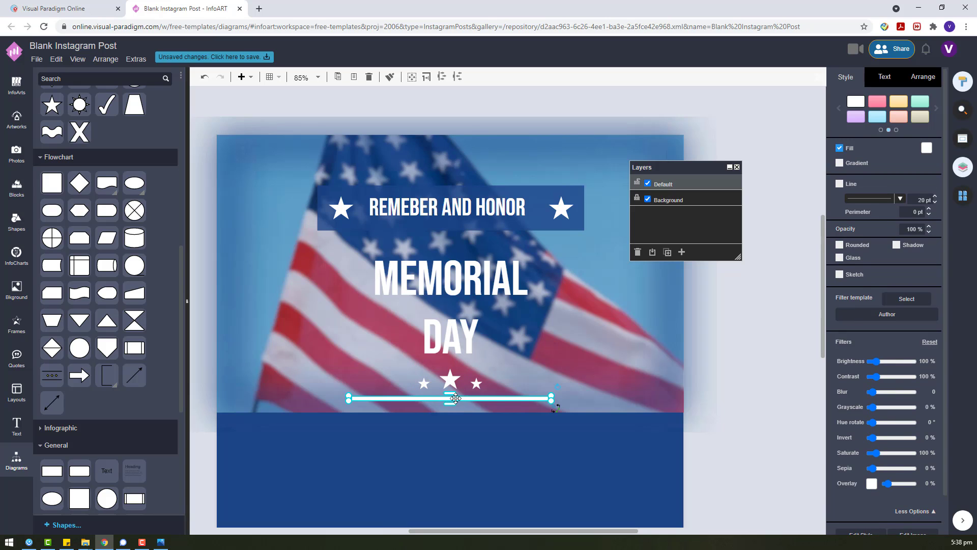
pyautogui.hotkey('ctrl', 'v')
pyautogui.moveTo(562, 400); pyautogui.dragTo(421, 443)
pyautogui.scroll(-1, 422, 442)
pyautogui.moveTo(416, 392); pyautogui.dragTo(415, 422)
pyautogui.moveTo(514, 421); pyautogui.dragTo(580, 421)
pyautogui.scroll(-2, 469, 303)
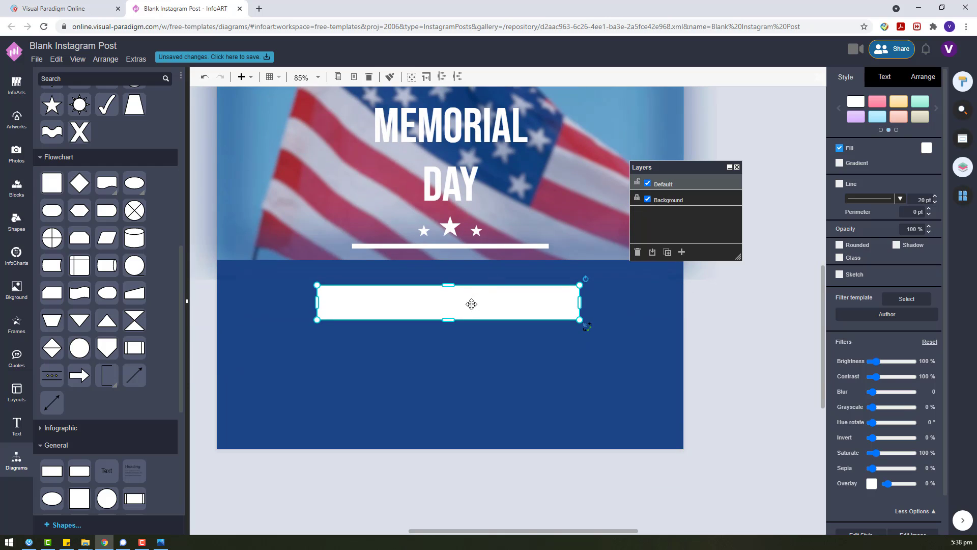
pyautogui.moveTo(469, 304); pyautogui.dragTo(469, 284)
pyautogui.moveTo(316, 299); pyautogui.dragTo(290, 302)
pyautogui.moveTo(445, 280); pyautogui.dragTo(456, 286)
# Centre the wide white box horizontally with the three stars beneath "MEMORIAL DAY".
pyautogui.click(450, 232)
pyautogui.keyDown('shift'); pyautogui.click(439, 278); pyautogui.keyUp('shift')
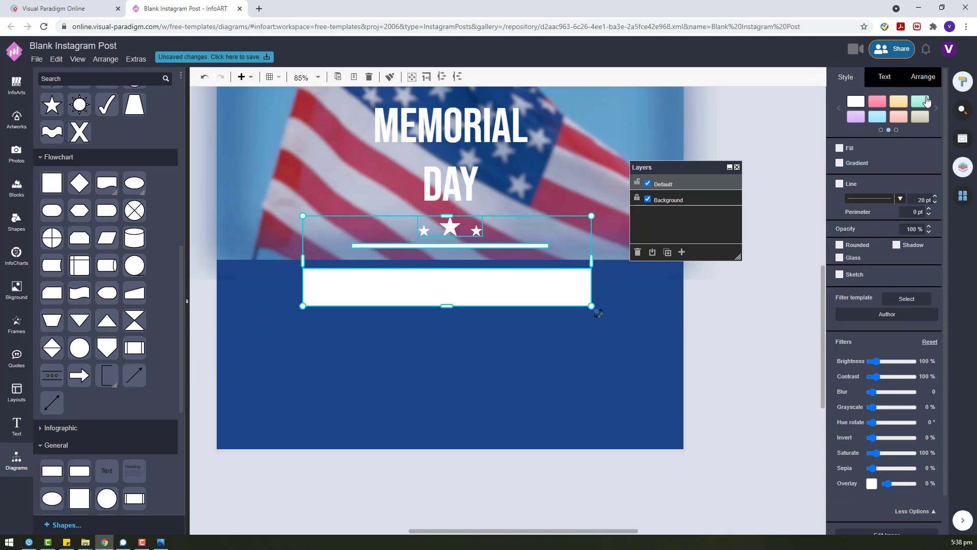
pyautogui.click(731, 349)
# Place a copy of the thin white bar centred below the white box and a copy of the three stars beside the page.
pyautogui.scroll(2, 493, 289)
pyautogui.moveTo(479, 298); pyautogui.dragTo(510, 377)
pyautogui.click(450, 278)
pyautogui.hotkey('ctrl', 'c')
pyautogui.hotkey('ctrl', 'v')
pyautogui.moveTo(506, 338); pyautogui.dragTo(773, 410)
pyautogui.moveTo(452, 376); pyautogui.dragTo(448, 376)
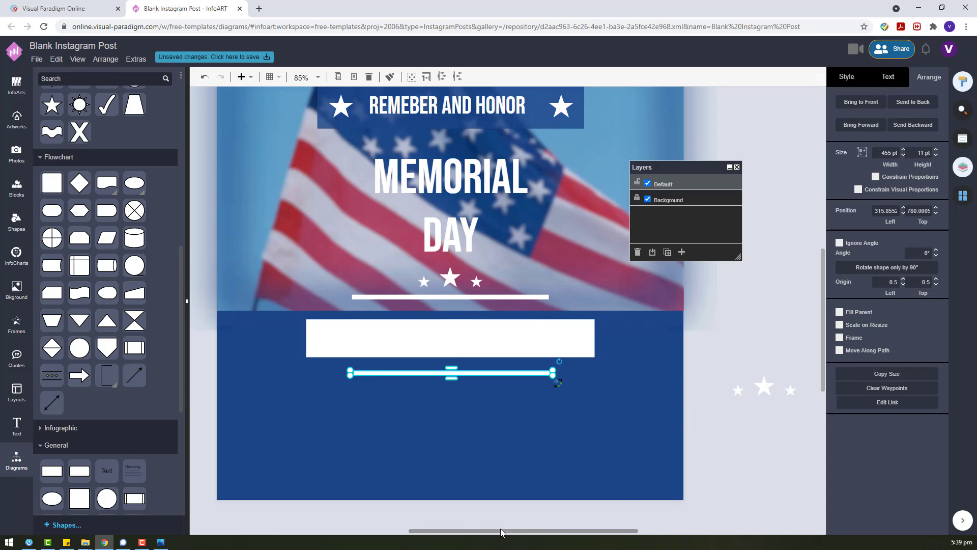
# Ungroup the copied stars beside the page and move the large middle star slightly below the small ones.
pyautogui.moveTo(500, 530); pyautogui.dragTo(571, 530)
pyautogui.click(508, 392)
pyautogui.rightClick(575, 387)
pyautogui.click(607, 454)
pyautogui.click(468, 426)
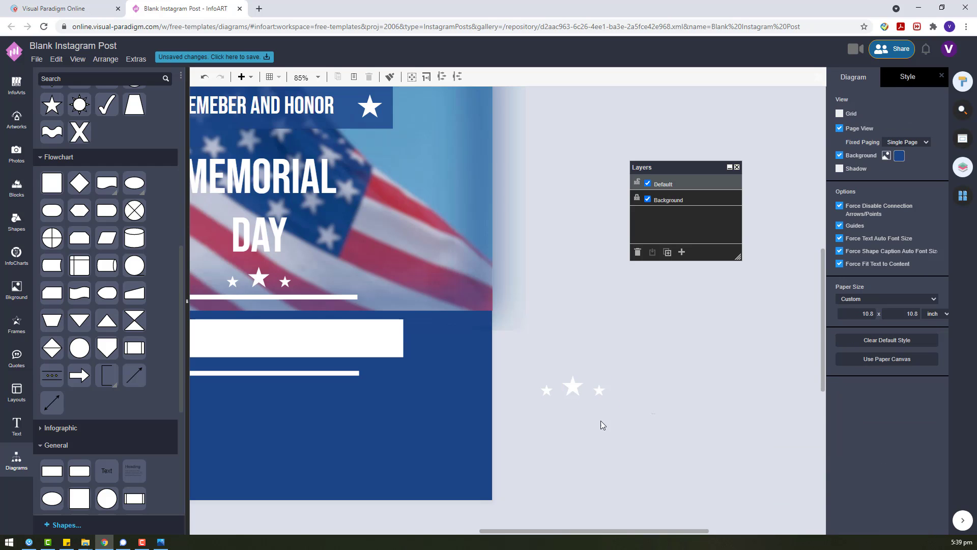
pyautogui.moveTo(576, 399); pyautogui.dragTo(578, 402)
# Group the three copied stars and place them centred beneath the lower white bar.
pyautogui.moveTo(636, 451); pyautogui.dragTo(532, 368)
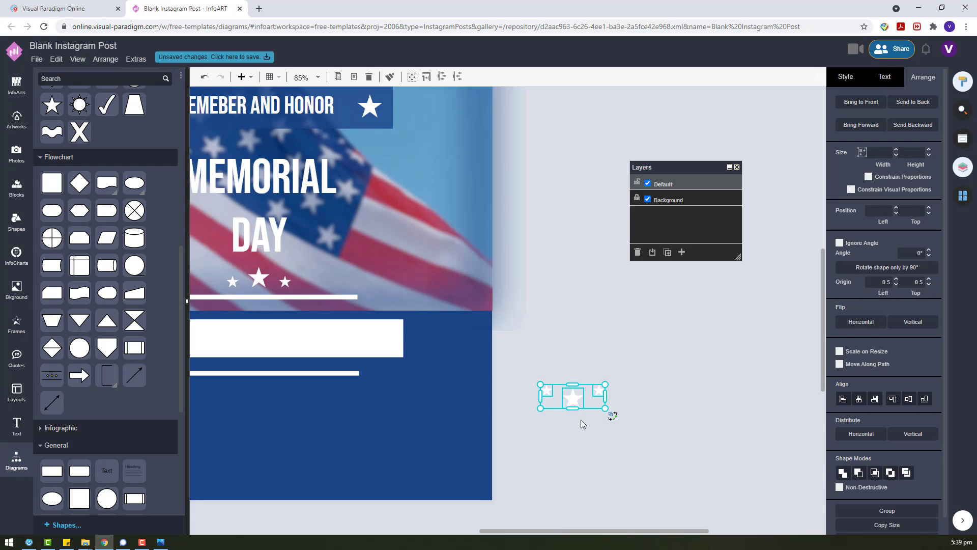
pyautogui.hotkey('ctrl', 'g')
pyautogui.moveTo(596, 391); pyautogui.dragTo(430, 389)
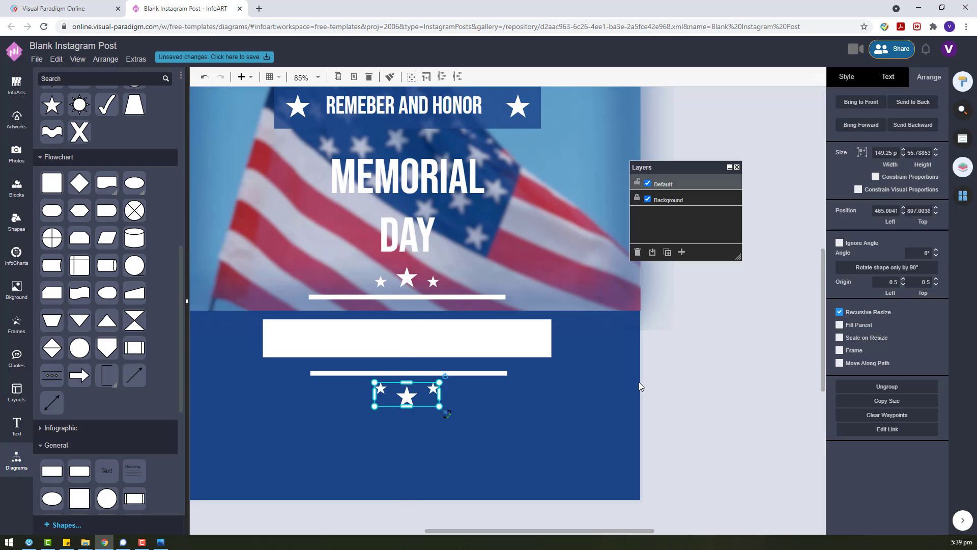
pyautogui.click(641, 387)
pyautogui.scroll(3, 493, 375)
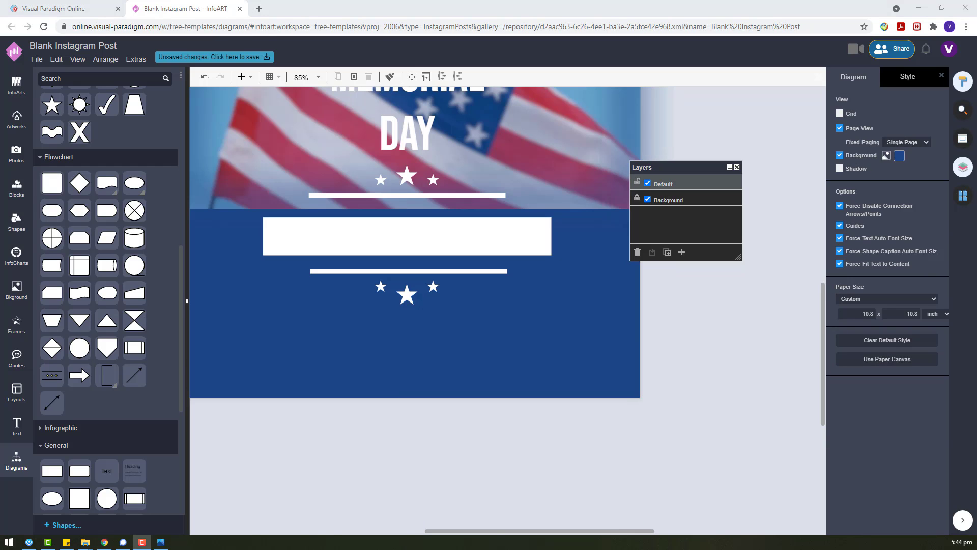
# Add a Bebas Neue text object below the page, enlarge it, and set its font colour to dark red.
pyautogui.doubleClick(413, 395)
pyautogui.moveTo(429, 402); pyautogui.dragTo(660, 450)
pyautogui.click(934, 192)
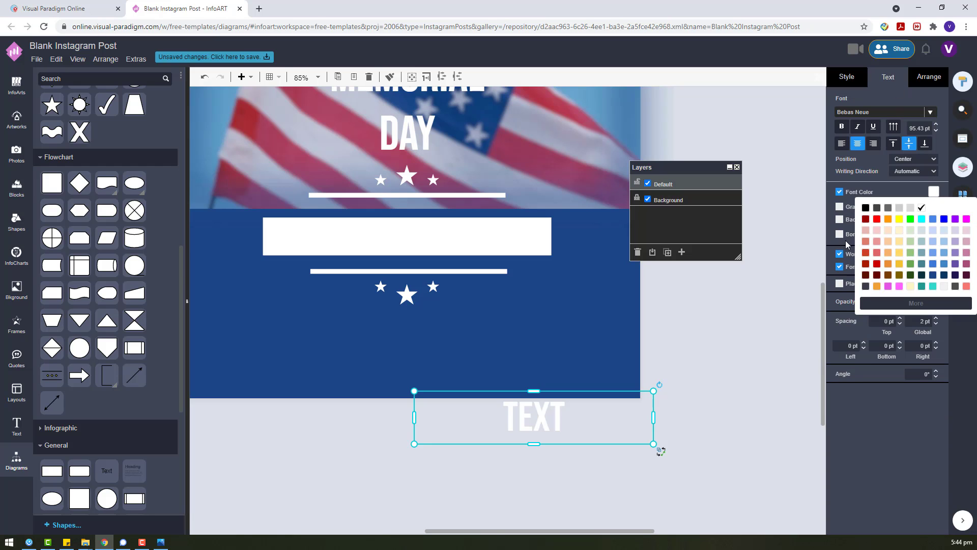
pyautogui.click(876, 264)
pyautogui.click(934, 192)
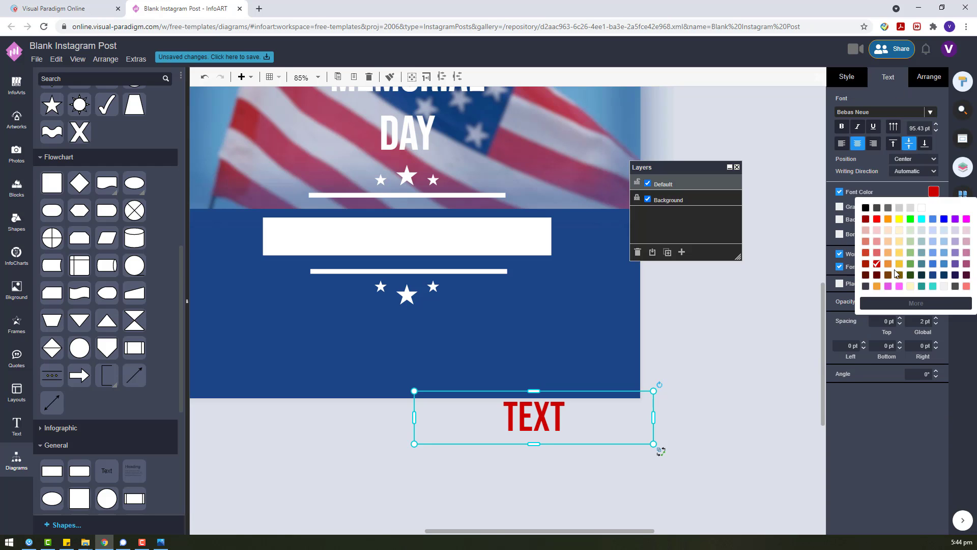
pyautogui.click(876, 275)
# Resize and place the dark red text over the white box and open it for editing.
pyautogui.moveTo(534, 412); pyautogui.dragTo(410, 230)
pyautogui.moveTo(529, 238); pyautogui.dragTo(549, 242)
pyautogui.doubleClick(422, 236)
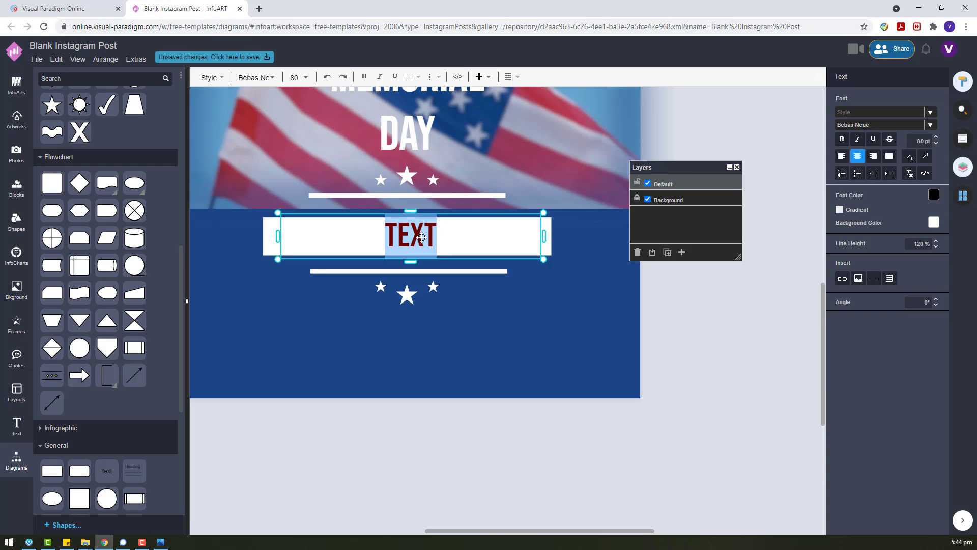
pyautogui.write('MOND')
pyautogui.press('BackSpace')
pyautogui.press('BackSpace')
pyautogui.press('BackSpace')
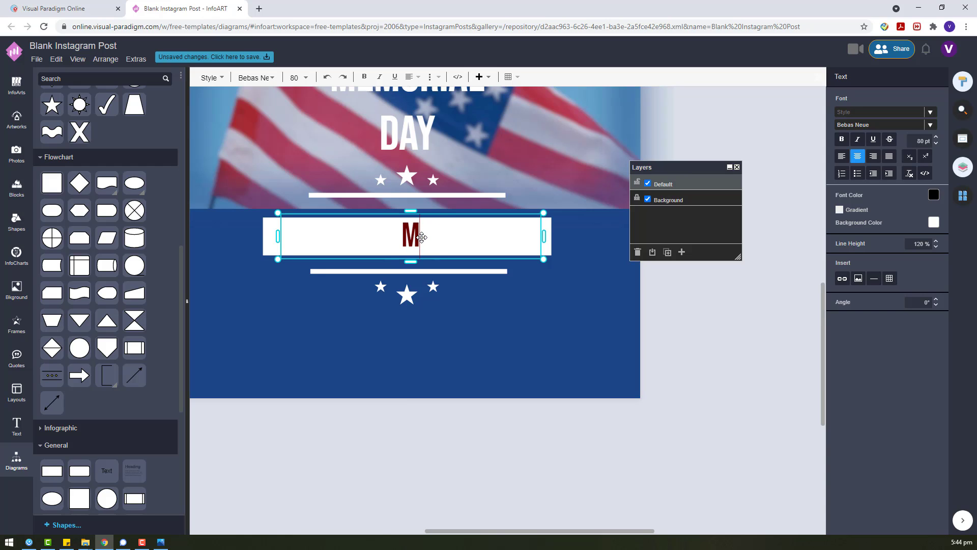
pyautogui.write('ONB')
pyautogui.press('BackSpace')
pyautogui.write('DAY')
pyautogui.press('BackSpace')
pyautogui.press('BackSpace')
pyautogui.press('BackSpace')
pyautogui.press('BackSpace')
pyautogui.press('BackSpace')
pyautogui.press('BackSpace')
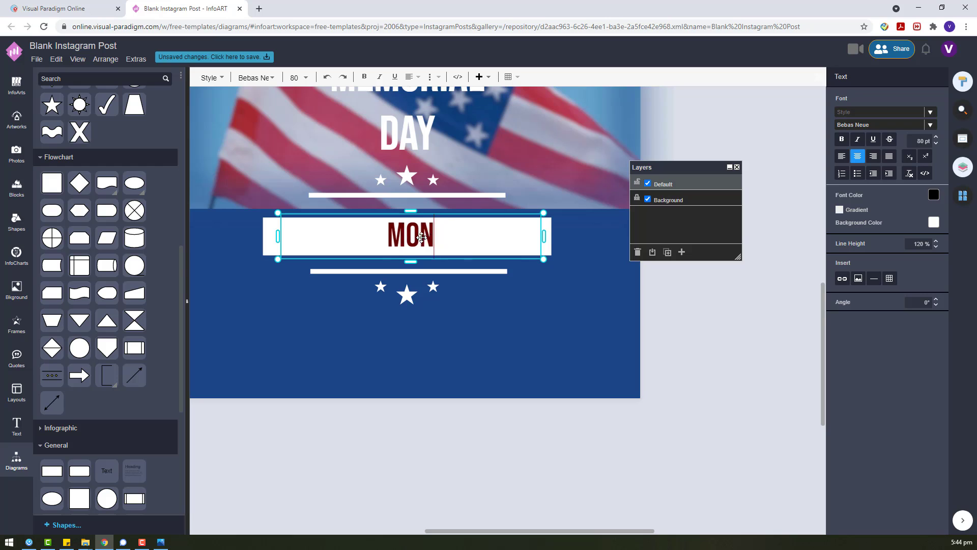
# Replace the text on the white box with "31-05-2021".
pyautogui.write('31-50')
pyautogui.press('BackSpace')
pyautogui.press('BackSpace')
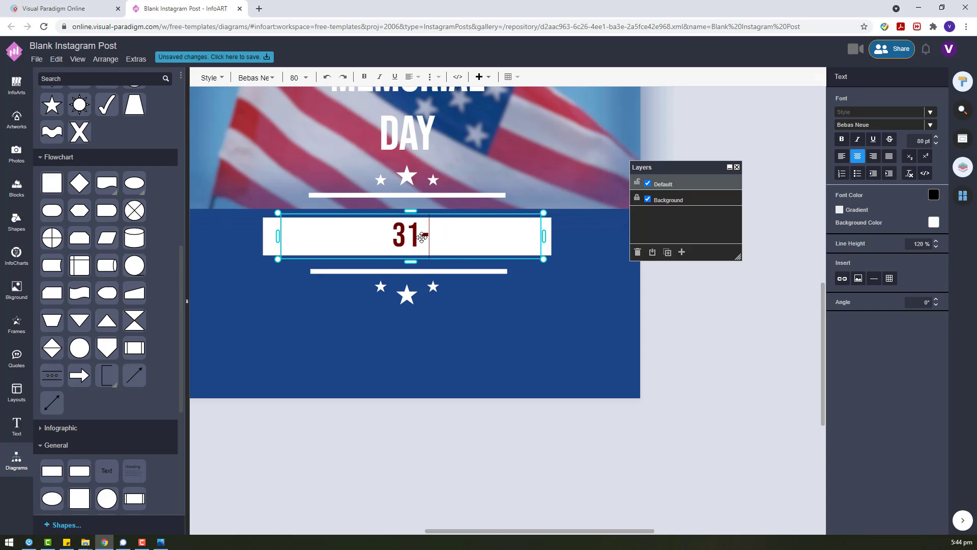
pyautogui.write('05-2021')
pyautogui.click(539, 320)
pyautogui.scroll(3, 539, 321)
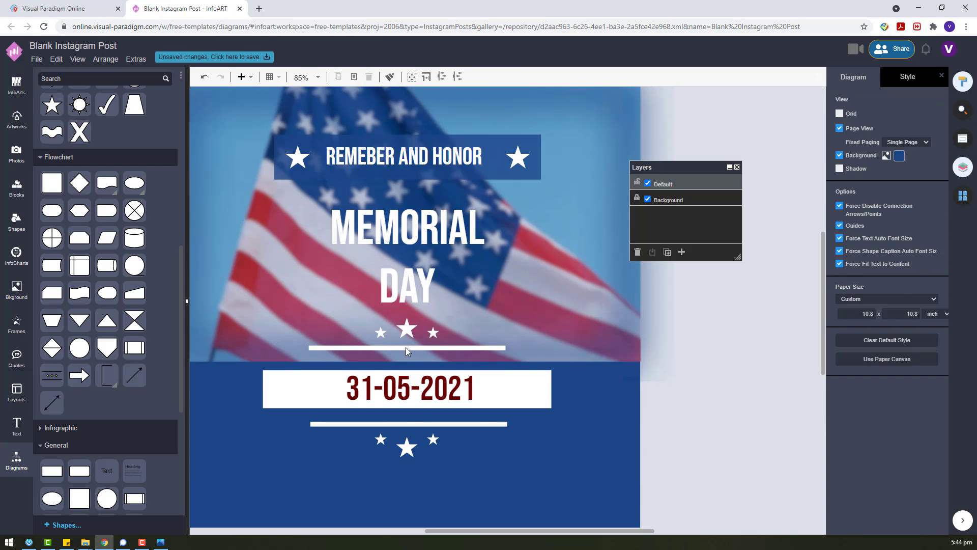
# Set the date's font colour to a lighter rust red, change its text to "31 MAY 2021", and centre it on the white box.
pyautogui.click(390, 385)
pyautogui.click(931, 194)
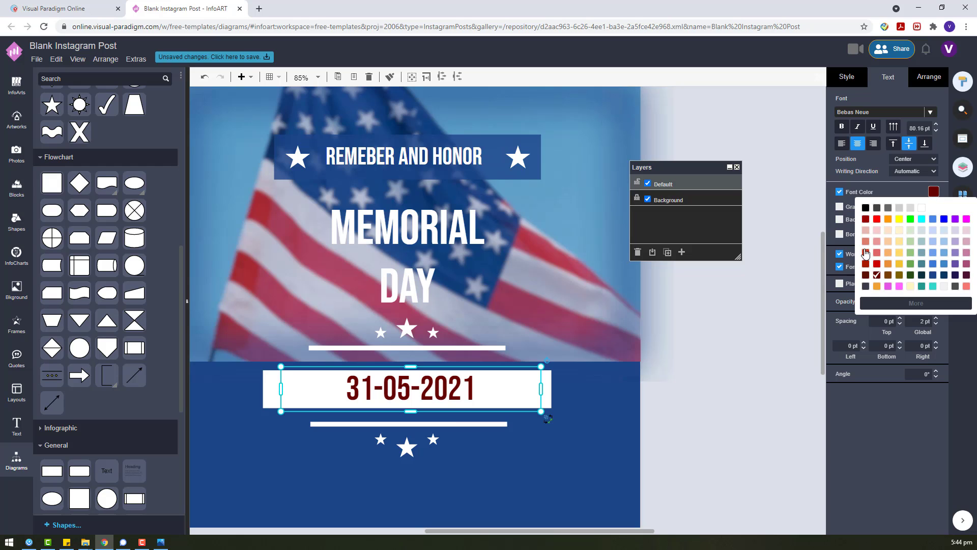
pyautogui.click(865, 264)
pyautogui.doubleClick(405, 389)
pyautogui.moveTo(373, 390); pyautogui.dragTo(420, 391)
pyautogui.write('MAY')
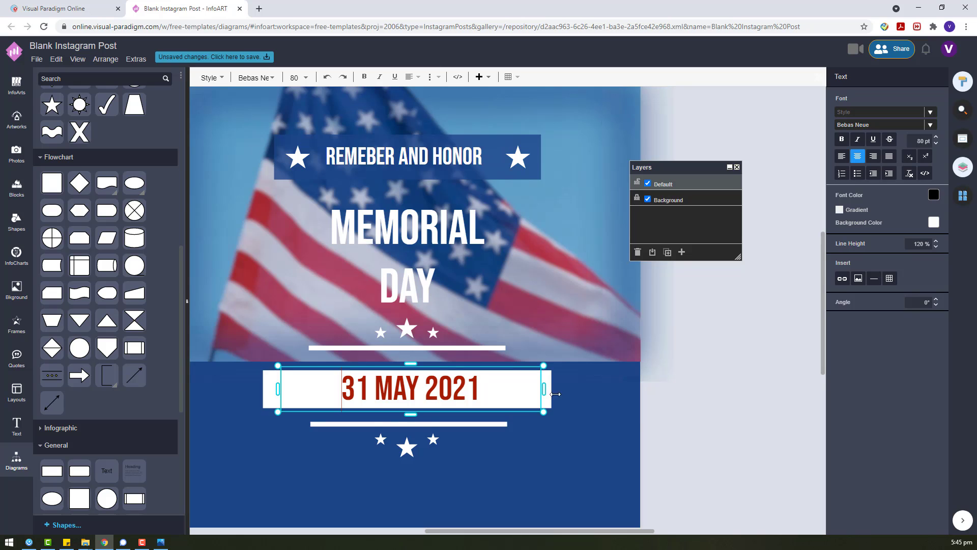
pyautogui.press('Escape')
pyautogui.scroll(-3, 421, 362)
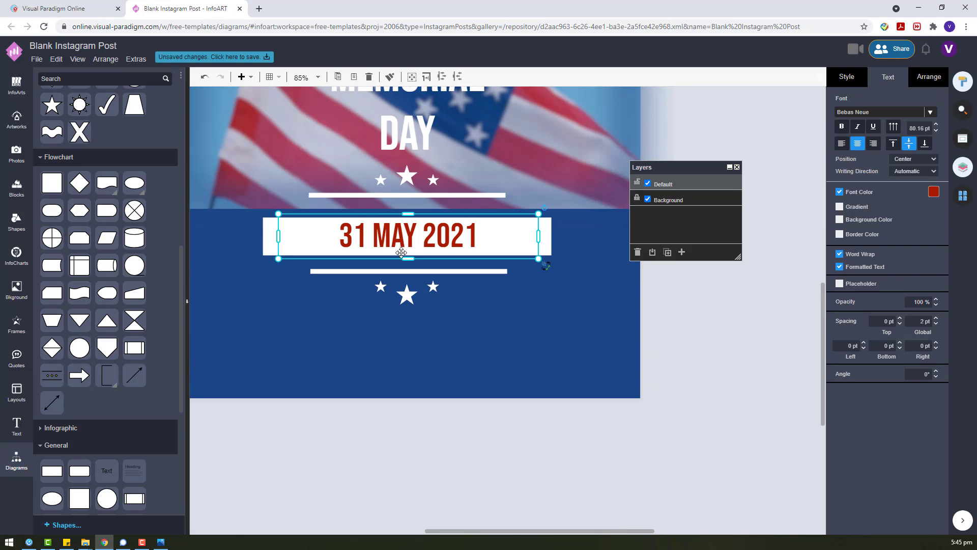
pyautogui.click(562, 367)
pyautogui.scroll(4, 324, 293)
pyautogui.scroll(-4, 354, 324)
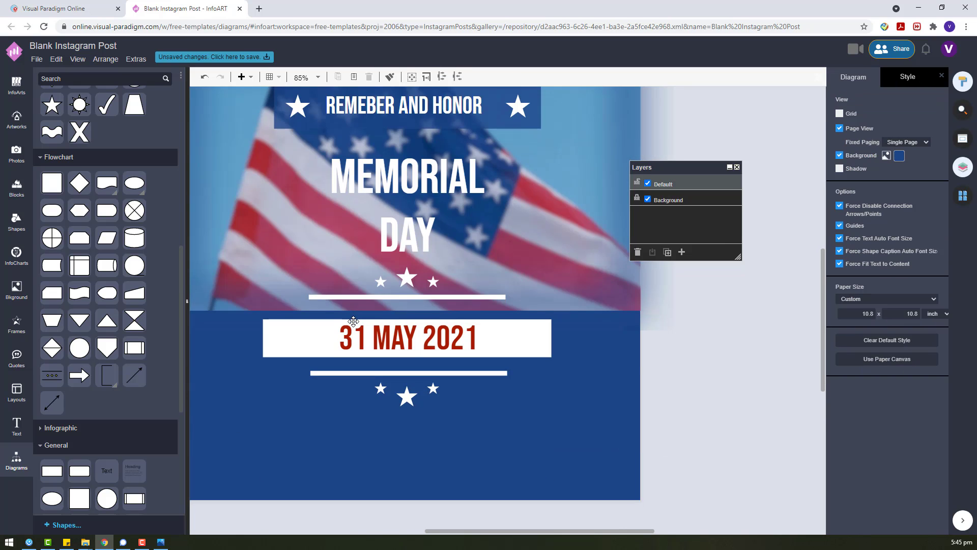
# Place a copy of the date beneath the lower stars and make it white at 30 pt.
pyautogui.moveTo(346, 255); pyautogui.dragTo(422, 335)
pyautogui.click(934, 195)
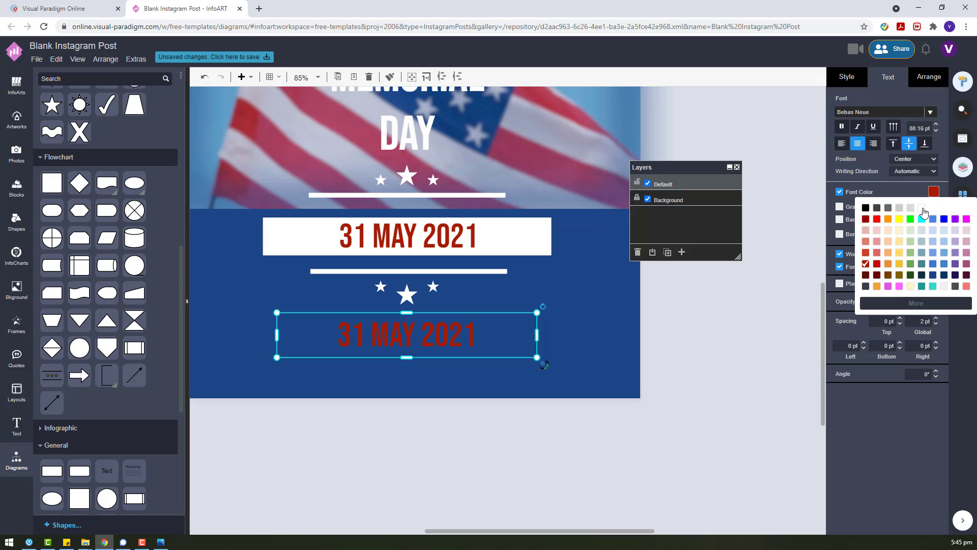
pyautogui.click(923, 209)
pyautogui.click(933, 83)
pyautogui.click(891, 81)
pyautogui.doubleClick(925, 129)
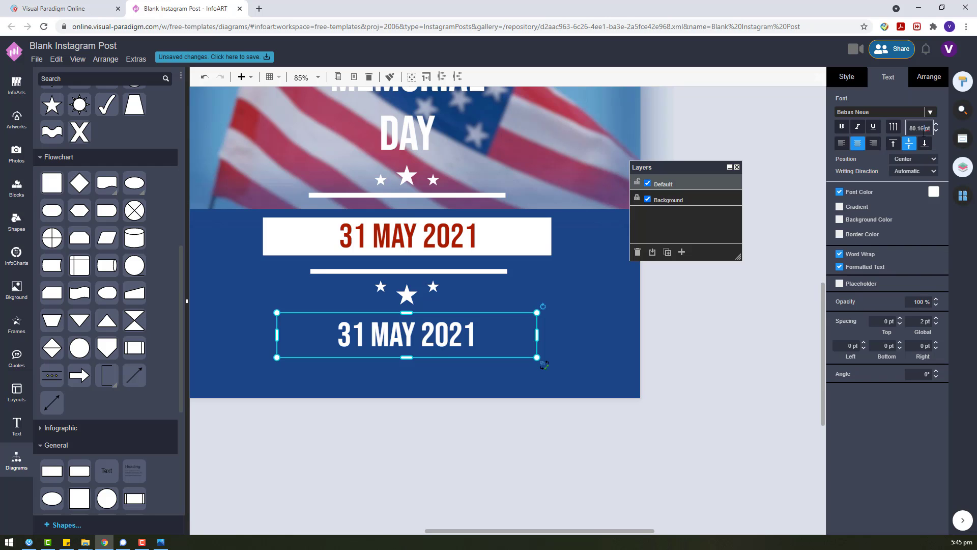
pyautogui.press('Return')
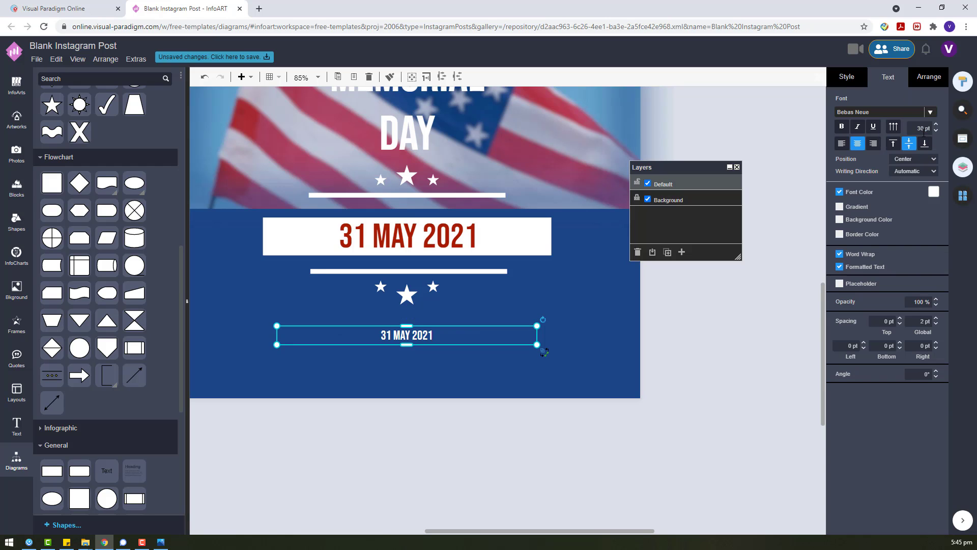
# Insert the Abraham Lincoln quote "In the end, it's not the years in your life" below the page and ungroup it.
pyautogui.click(14, 430)
pyautogui.click(10, 366)
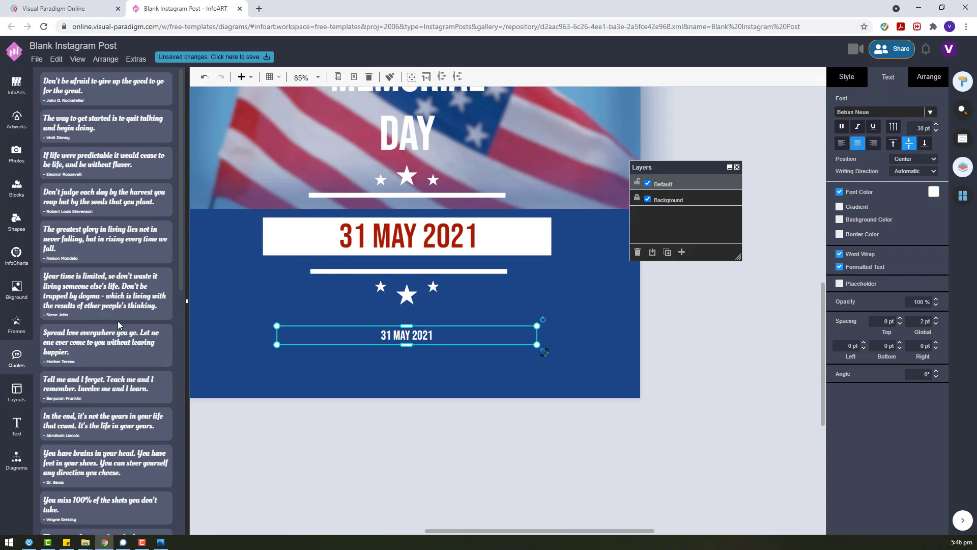
pyautogui.scroll(-3, 118, 324)
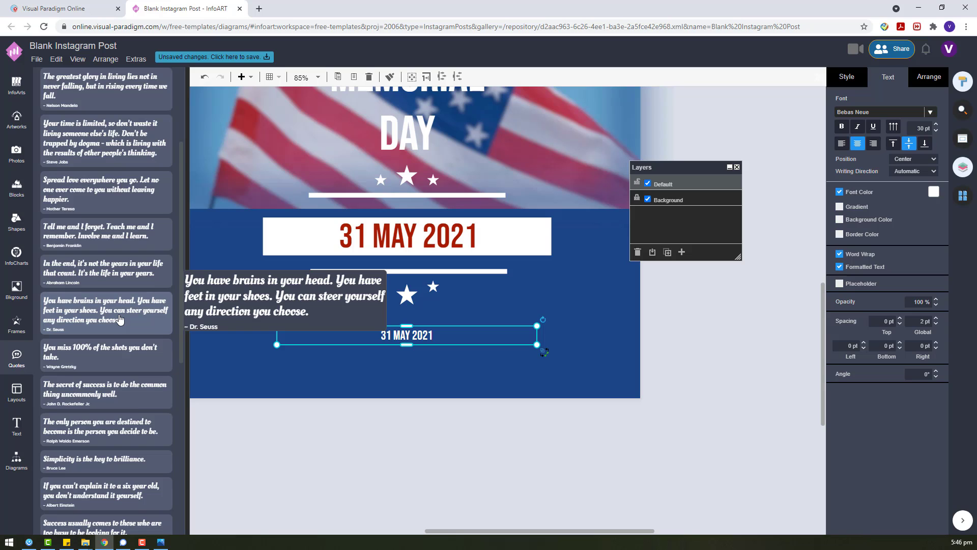
pyautogui.moveTo(142, 283); pyautogui.dragTo(347, 407)
pyautogui.rightClick(509, 448)
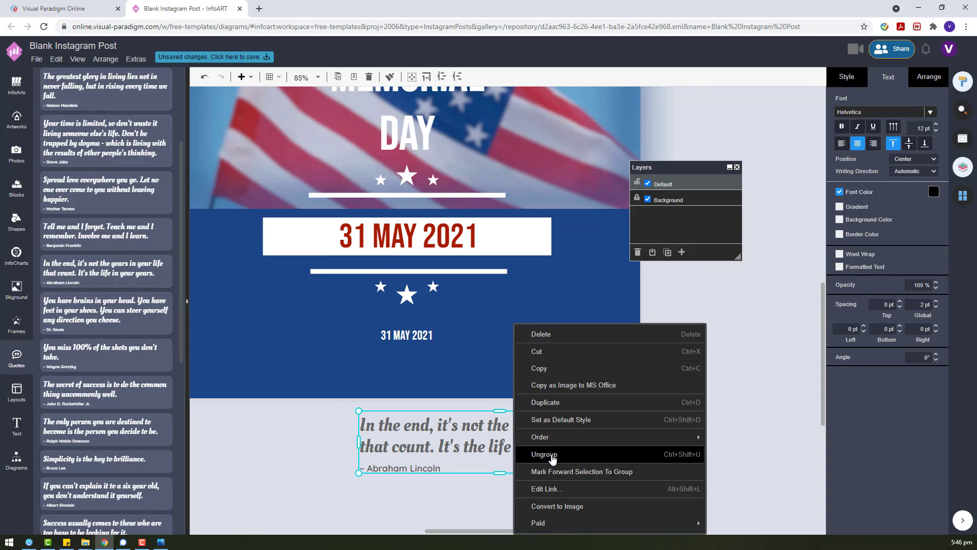
pyautogui.click(553, 459)
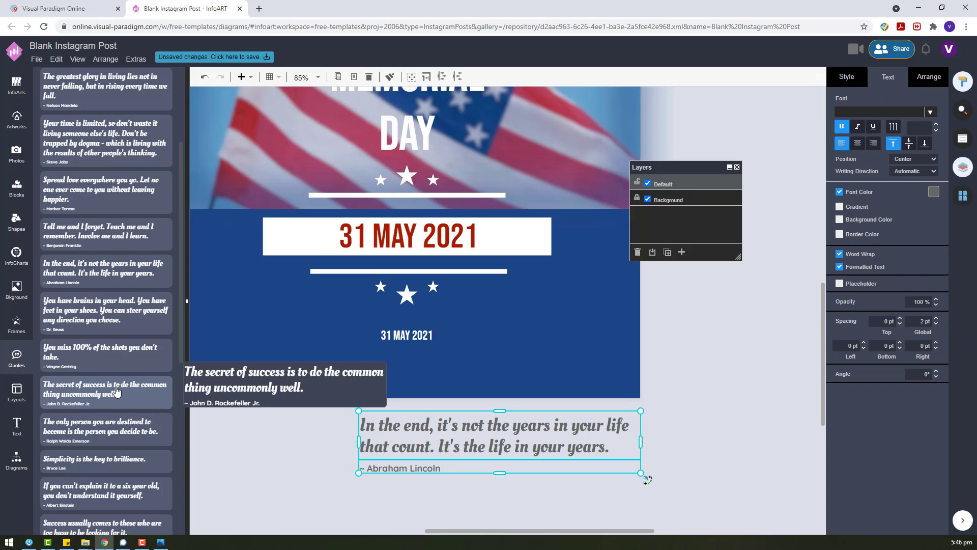
# Set the font colour of the quote and its attribution line to white.
pyautogui.scroll(-2, 130, 401)
pyautogui.scroll(-4, 131, 400)
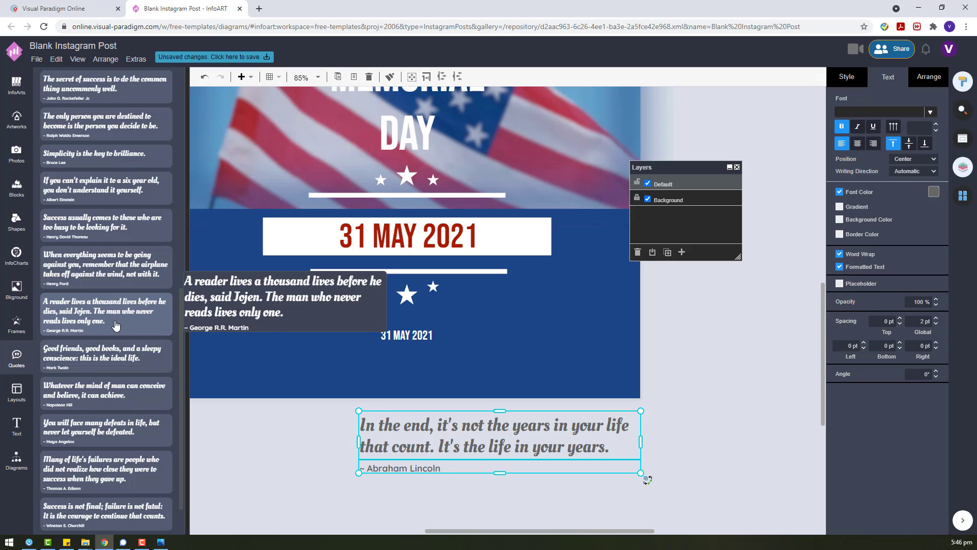
pyautogui.scroll(-1, 64, 430)
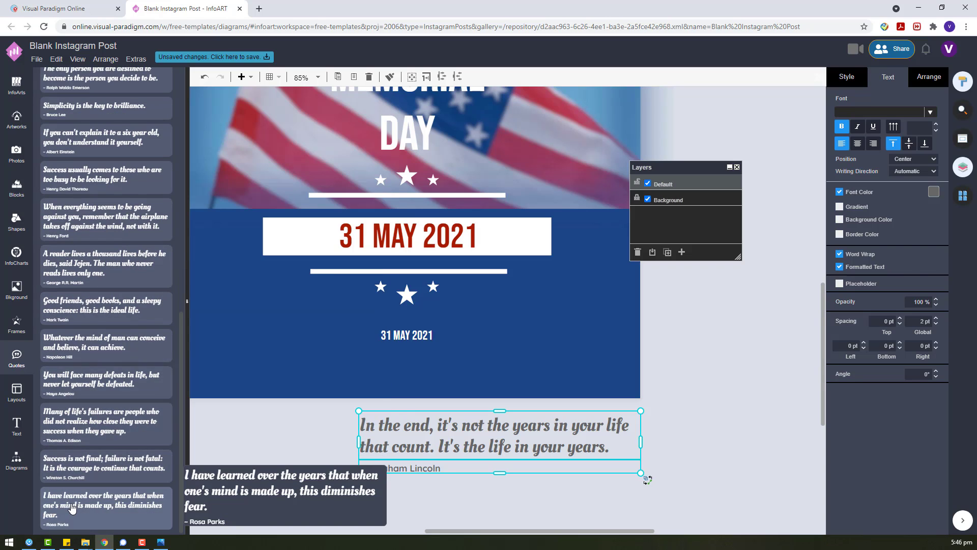
pyautogui.click(933, 194)
pyautogui.click(898, 210)
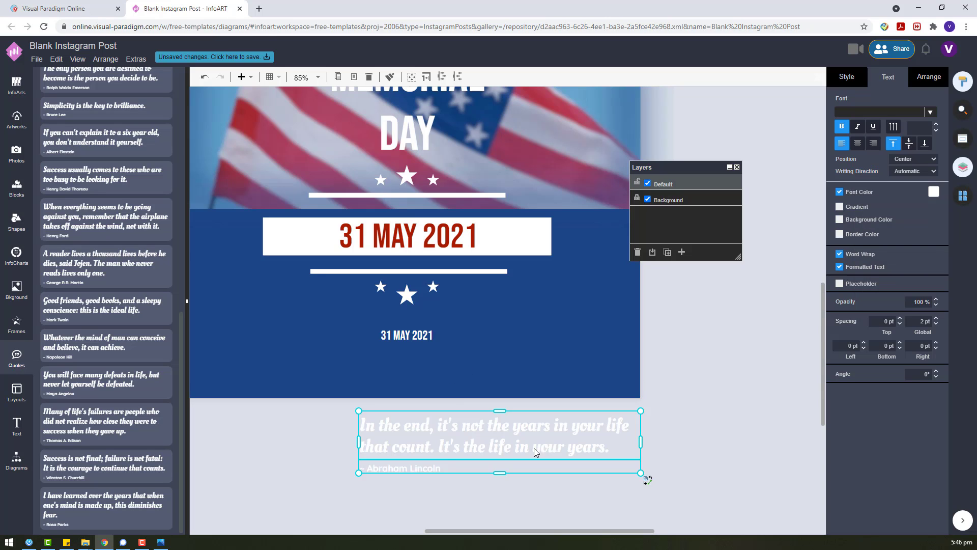
# Delete the small white date and place the quote with its attribution beneath the lower stars.
pyautogui.click(439, 479)
pyautogui.click(430, 470)
pyautogui.moveTo(492, 466); pyautogui.dragTo(420, 430)
pyautogui.press('Delete')
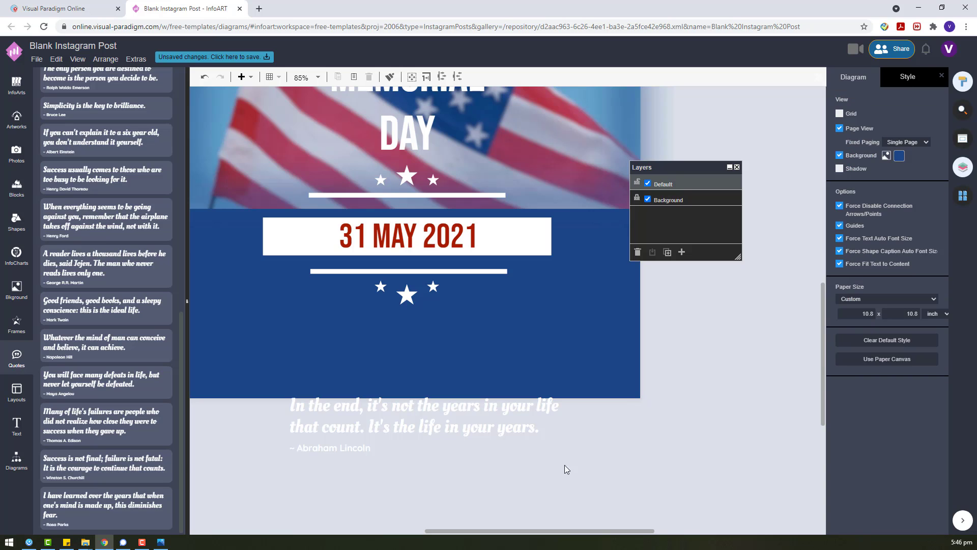
pyautogui.moveTo(360, 412); pyautogui.dragTo(346, 331)
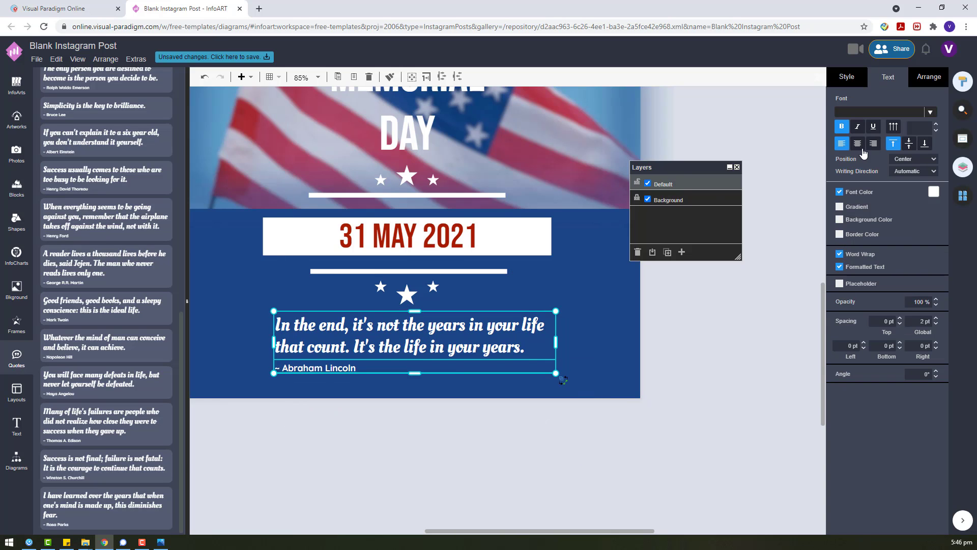
# Centre-align the quote and attribution text and centre both horizontally on the dark blue area.
pyautogui.click(858, 144)
pyautogui.moveTo(423, 340); pyautogui.dragTo(415, 342)
pyautogui.moveTo(487, 372); pyautogui.dragTo(488, 372)
pyautogui.click(484, 379)
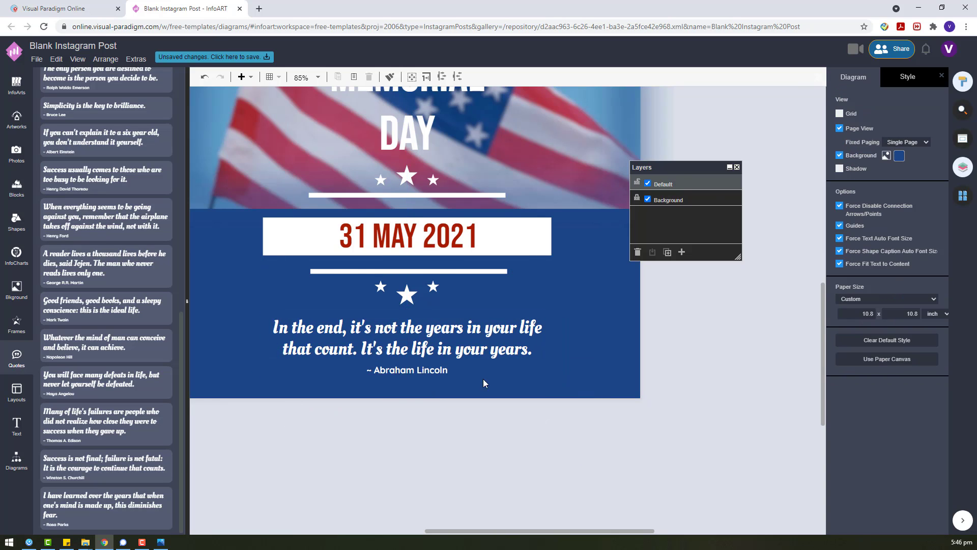
pyautogui.scroll(-4, 431, 352)
pyautogui.scroll(2, 292, 293)
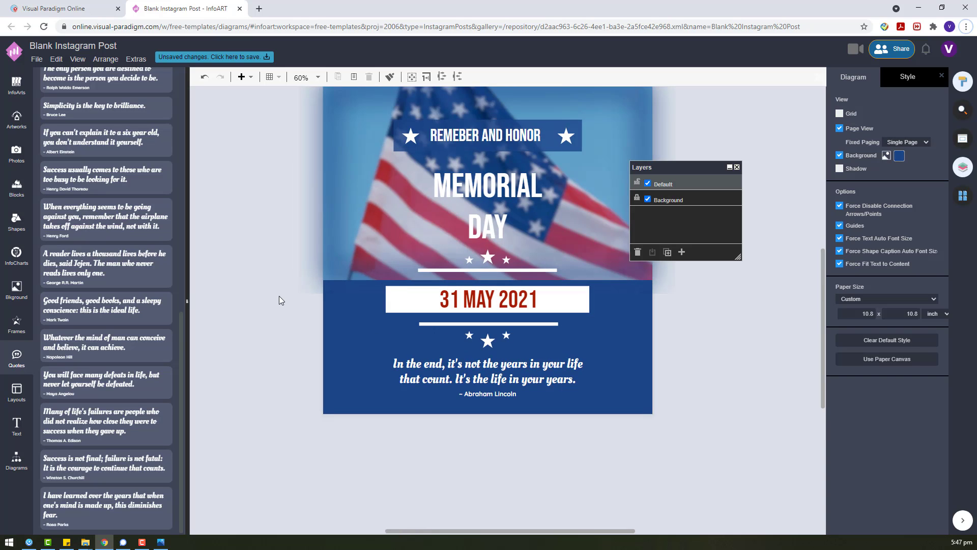
# Try a dark blue background with teal waves from the Smoke collection behind the design.
pyautogui.click(514, 374)
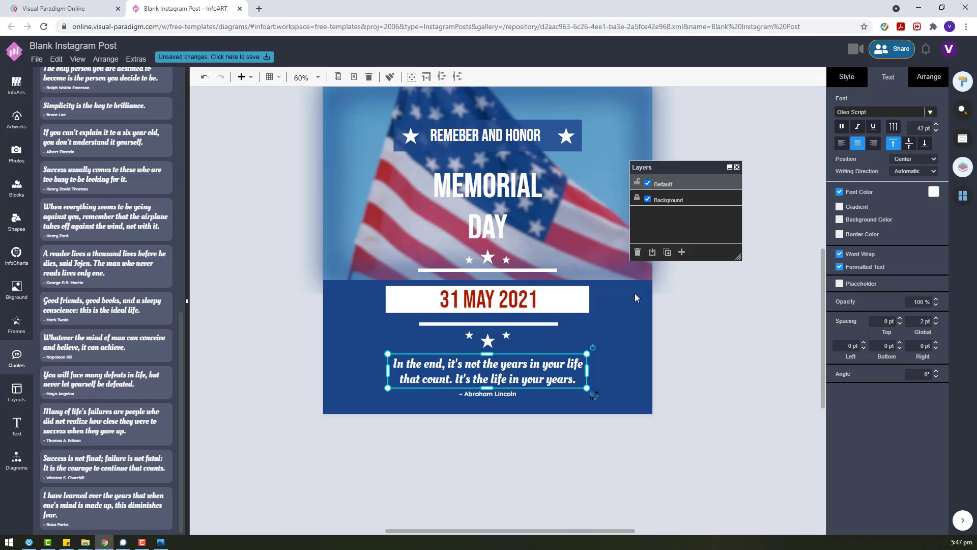
pyautogui.click(15, 152)
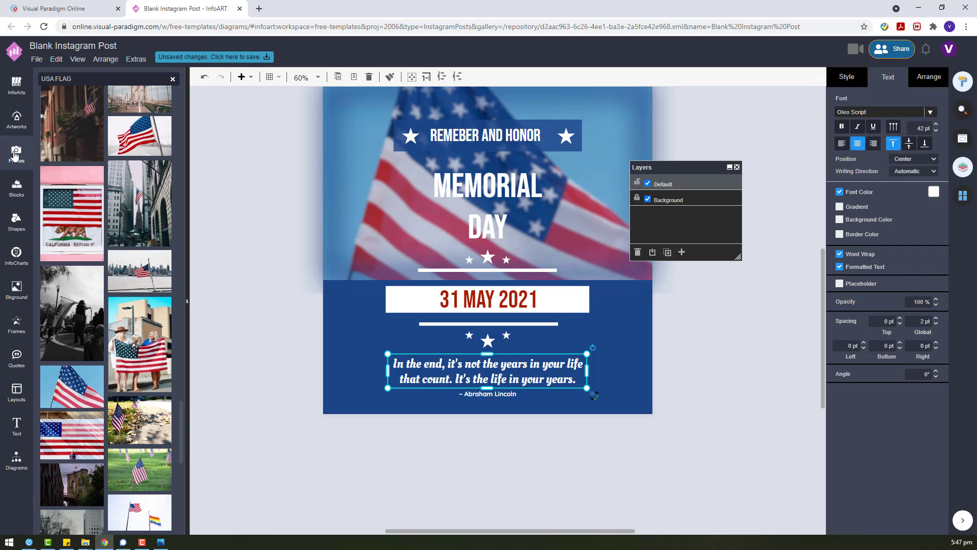
pyautogui.click(16, 224)
pyautogui.click(6, 298)
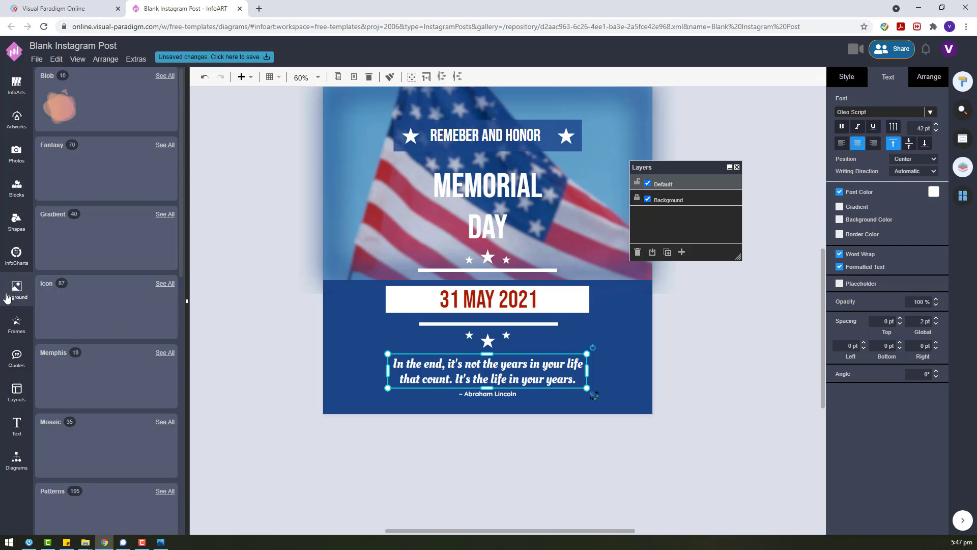
pyautogui.scroll(-5, 122, 326)
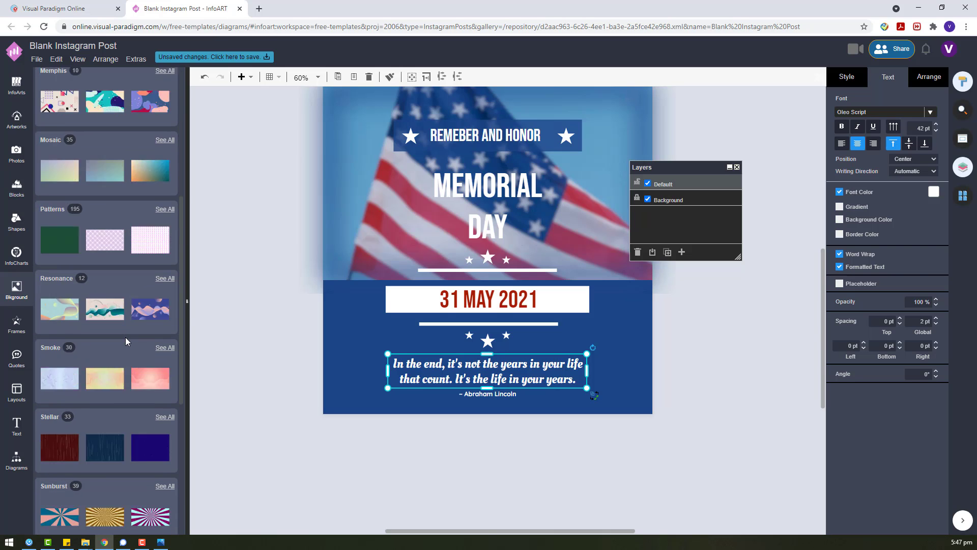
pyautogui.scroll(-1, 125, 337)
pyautogui.click(165, 277)
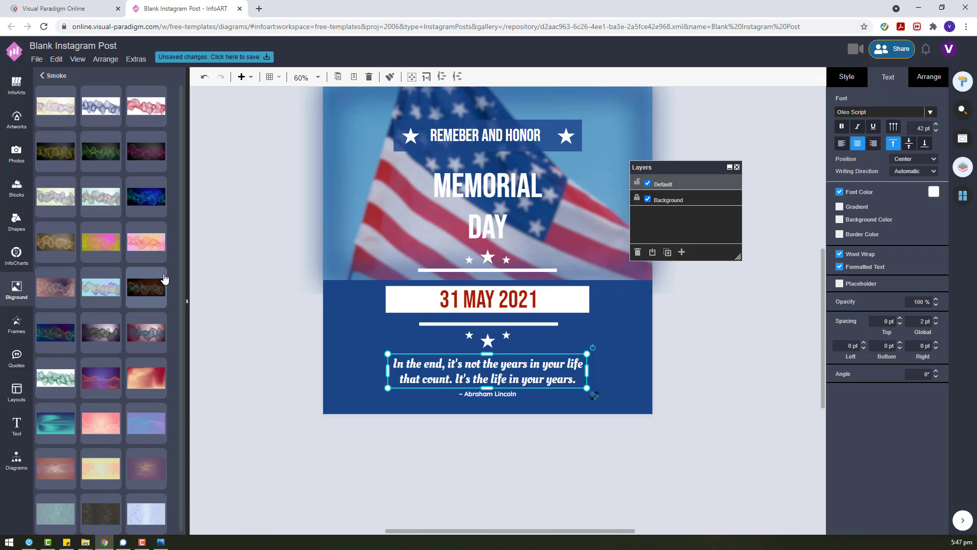
pyautogui.click(147, 197)
pyautogui.click(846, 77)
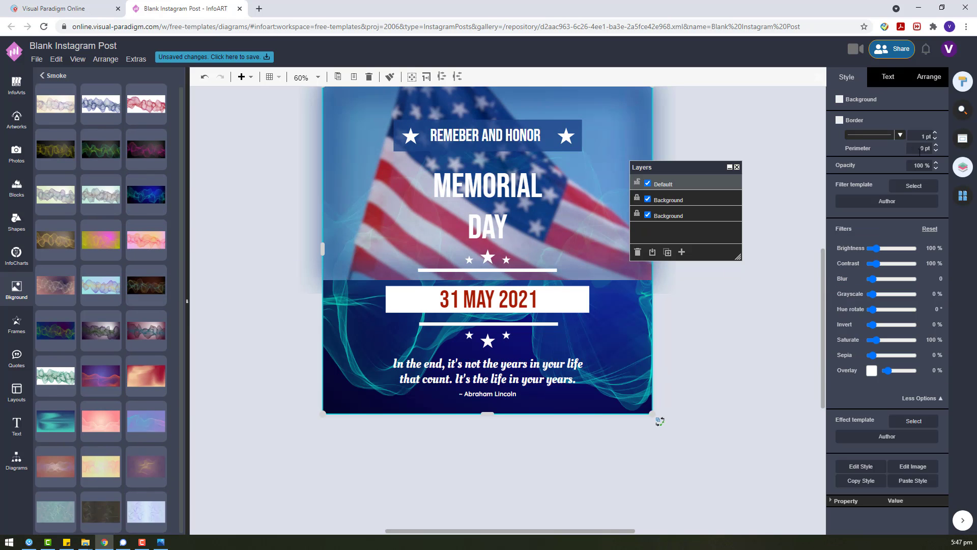
# Try other Smoke backgrounds behind the design, including purple, teal, red-violet, black and white variants.
pyautogui.click(146, 420)
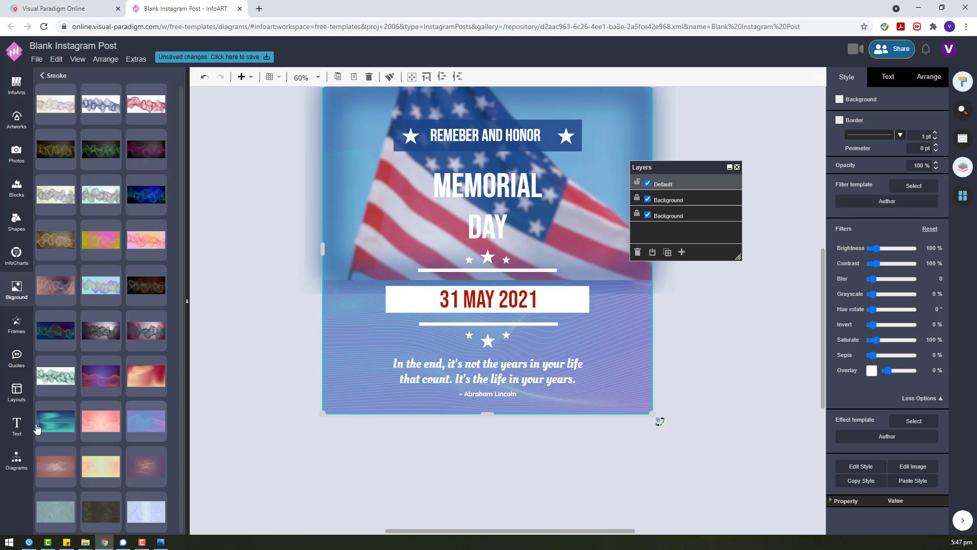
pyautogui.click(55, 430)
pyautogui.click(148, 430)
pyautogui.click(58, 432)
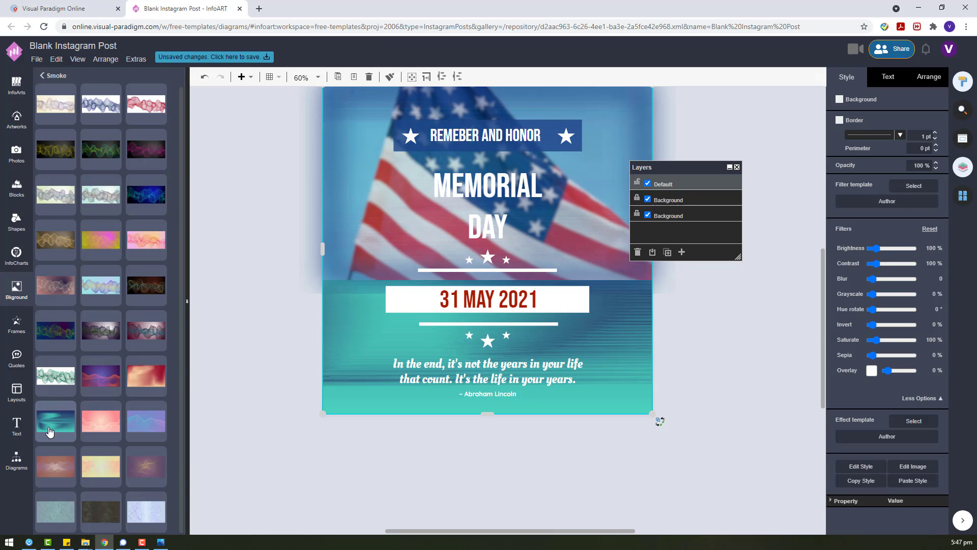
pyautogui.click(99, 370)
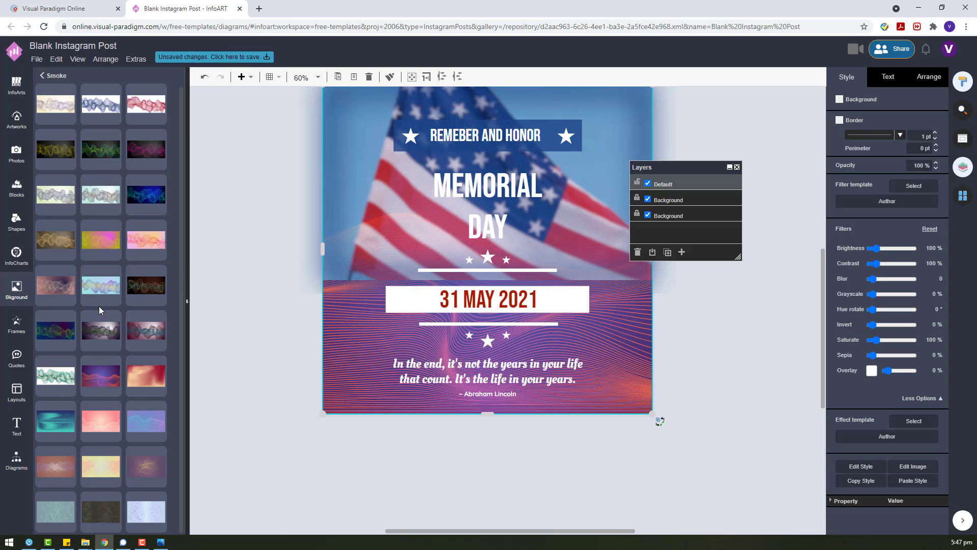
pyautogui.click(148, 465)
pyautogui.click(146, 376)
pyautogui.click(153, 332)
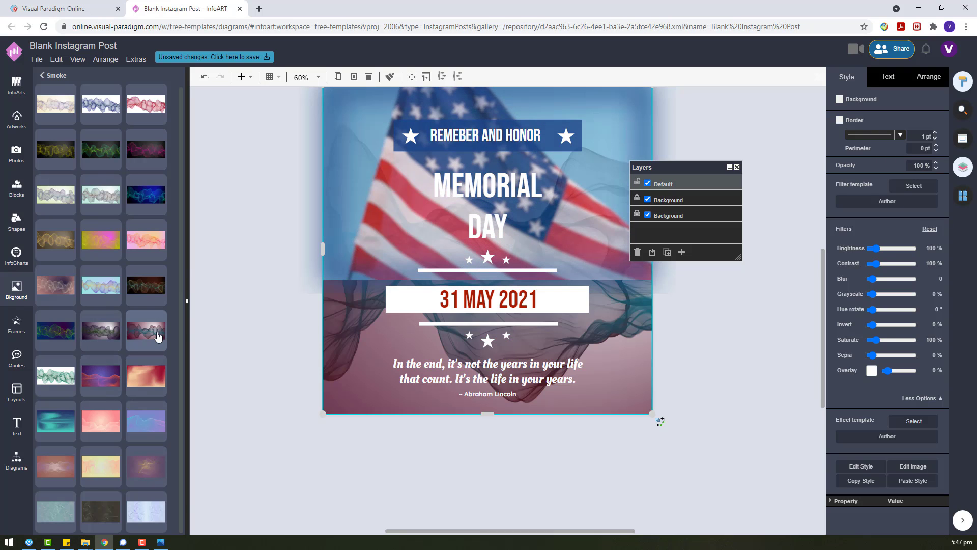
pyautogui.click(102, 509)
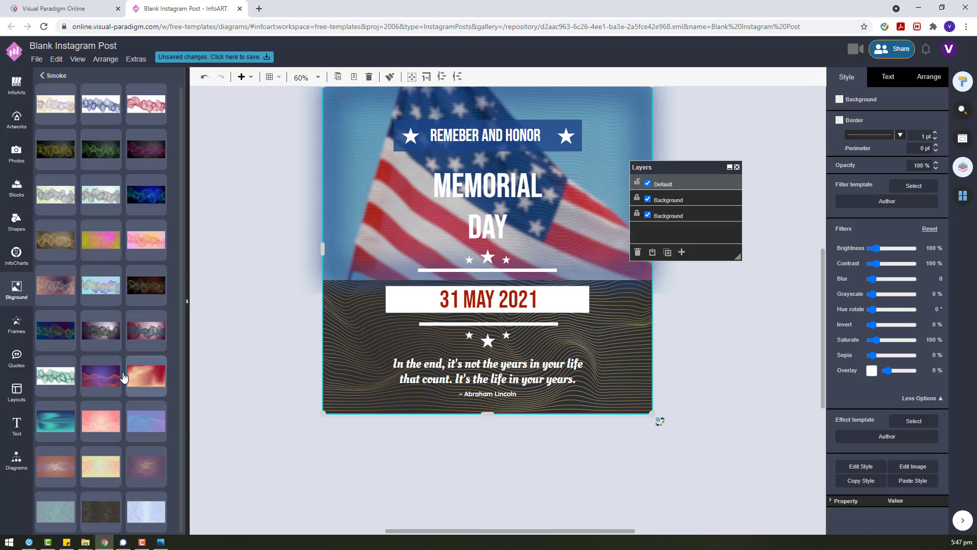
pyautogui.click(124, 376)
pyautogui.click(113, 121)
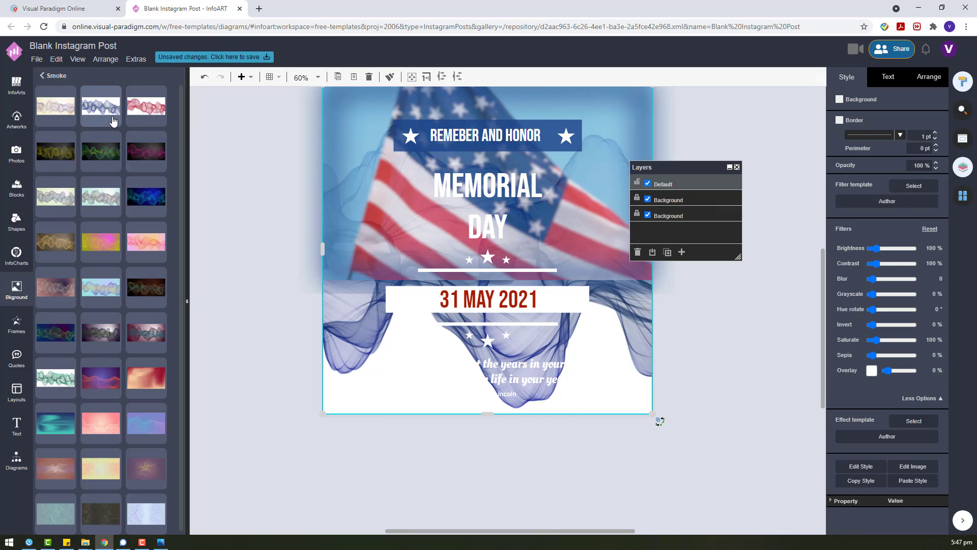
# Undo the latest background swaps, delete the extra Background layer and move the layer list clear of the page.
pyautogui.hotkey('ctrl', 'z')
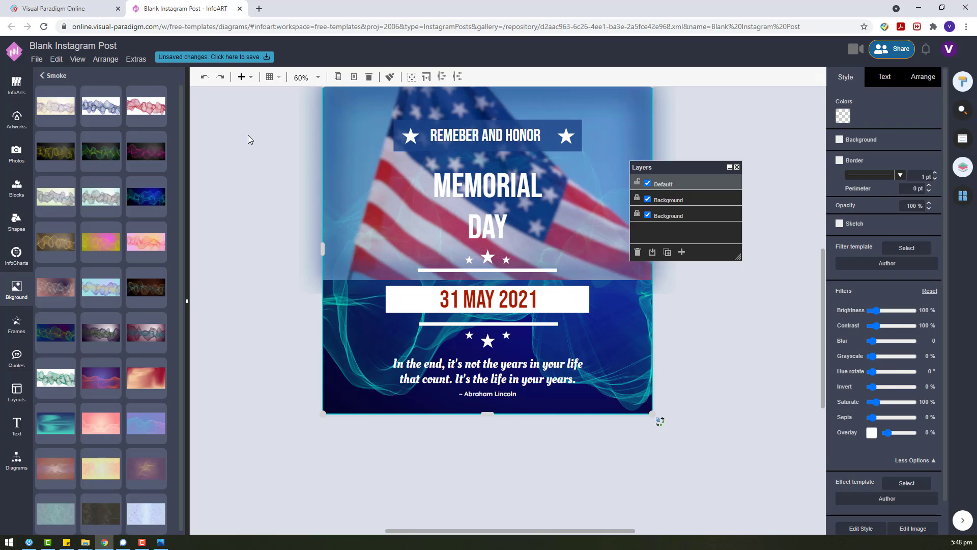
pyautogui.hotkey('ctrl', 'z')
pyautogui.click(648, 215)
pyautogui.click(649, 216)
pyautogui.click(650, 217)
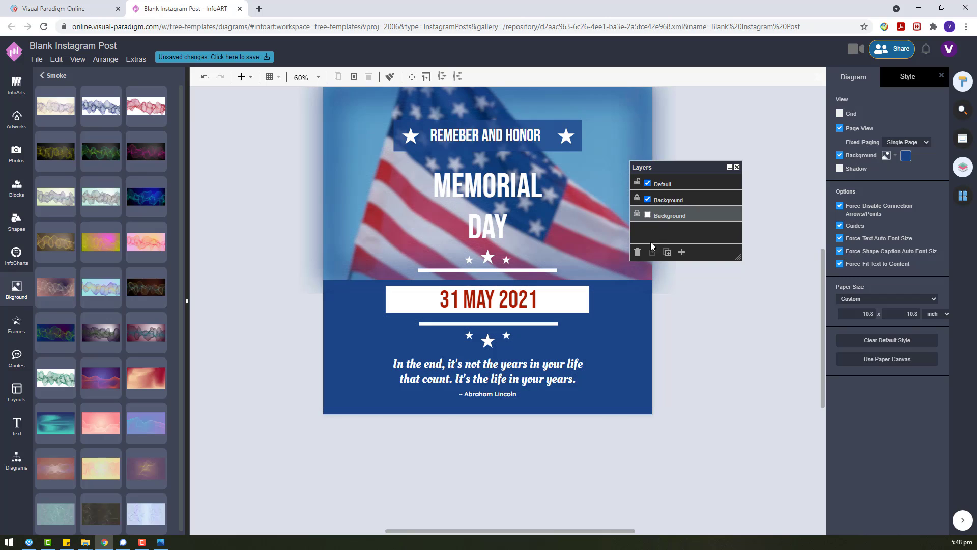
pyautogui.click(639, 252)
pyautogui.moveTo(675, 166); pyautogui.dragTo(738, 206)
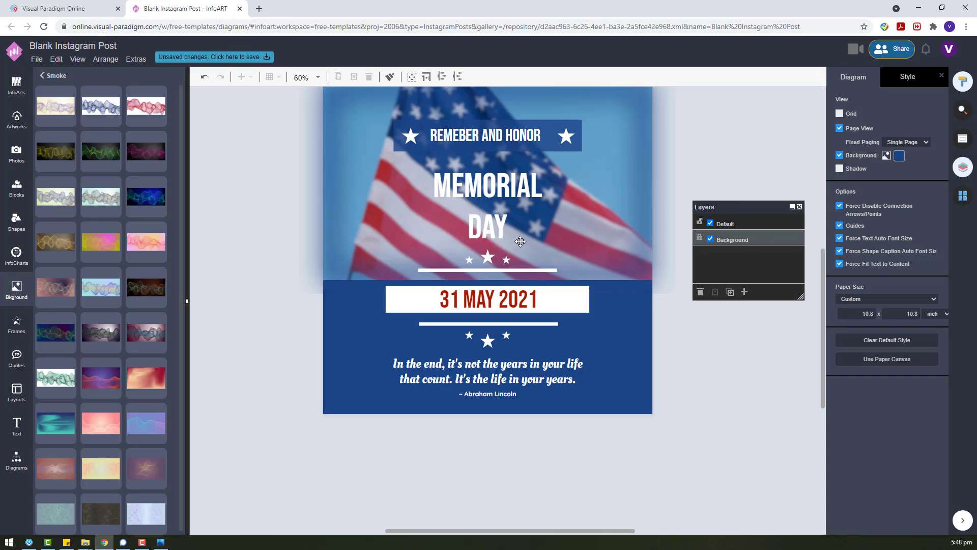
# Insert a rectangle below the page on the Default layer, with no outline and a dark red fill.
pyautogui.click(11, 221)
pyautogui.click(16, 459)
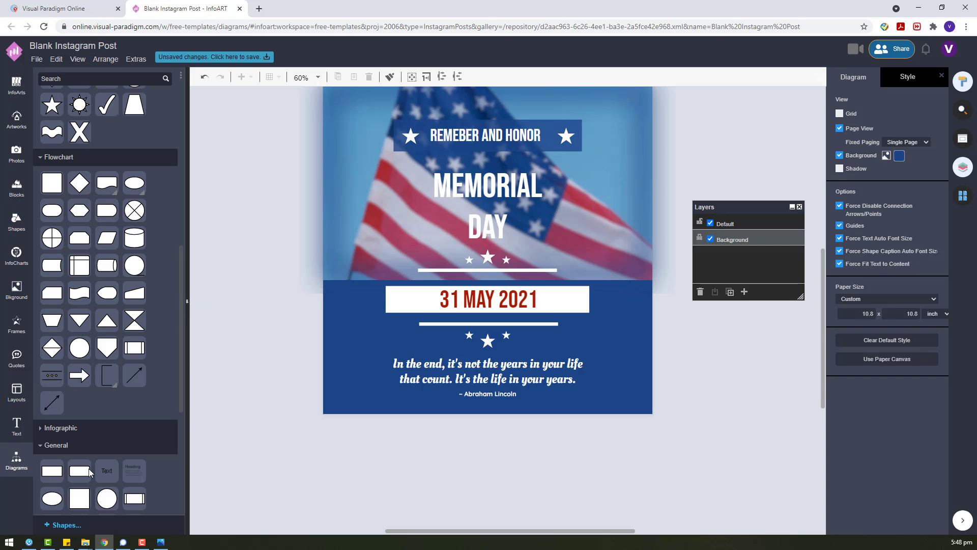
pyautogui.moveTo(52, 471); pyautogui.dragTo(483, 432)
pyautogui.click(746, 219)
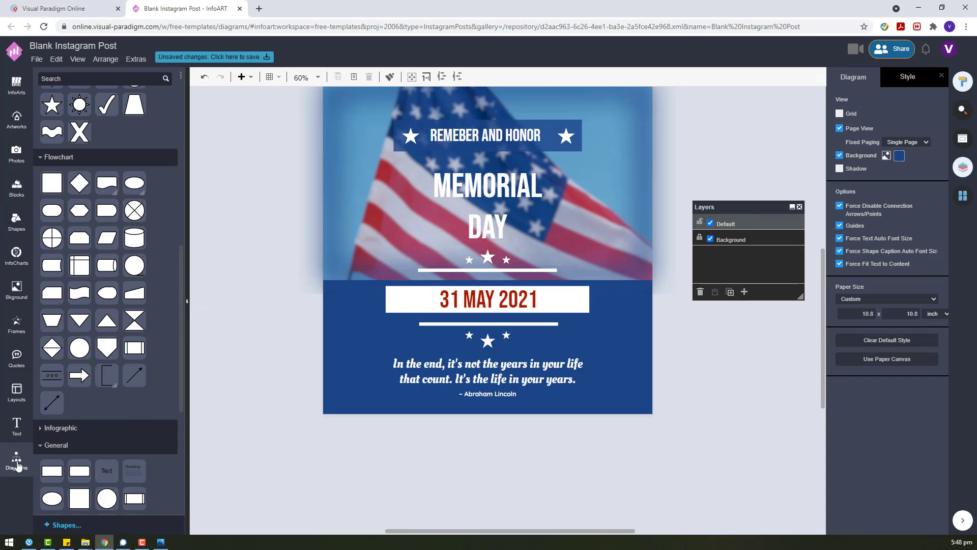
pyautogui.moveTo(52, 471); pyautogui.dragTo(410, 446)
pyautogui.click(839, 183)
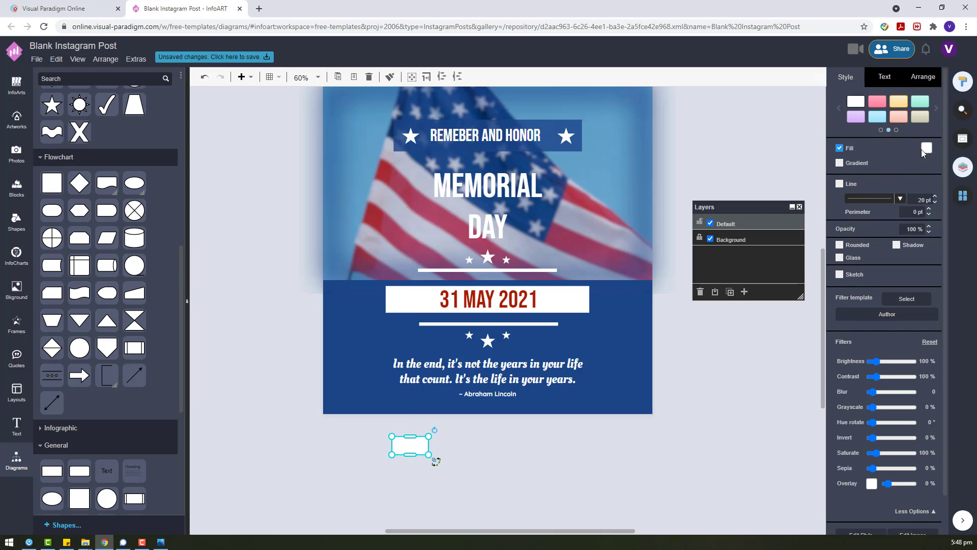
pyautogui.click(927, 148)
pyautogui.click(867, 222)
# Stretch the dark red rectangle across the page width and reduce it to a thin strip along the page's bottom edge.
pyautogui.moveTo(427, 453); pyautogui.dragTo(652, 425)
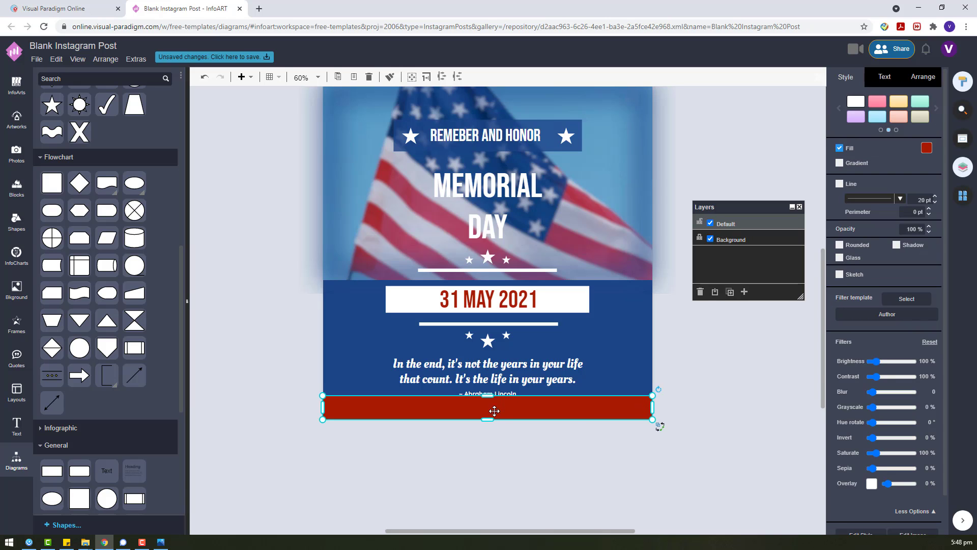
pyautogui.moveTo(487, 396); pyautogui.dragTo(489, 414)
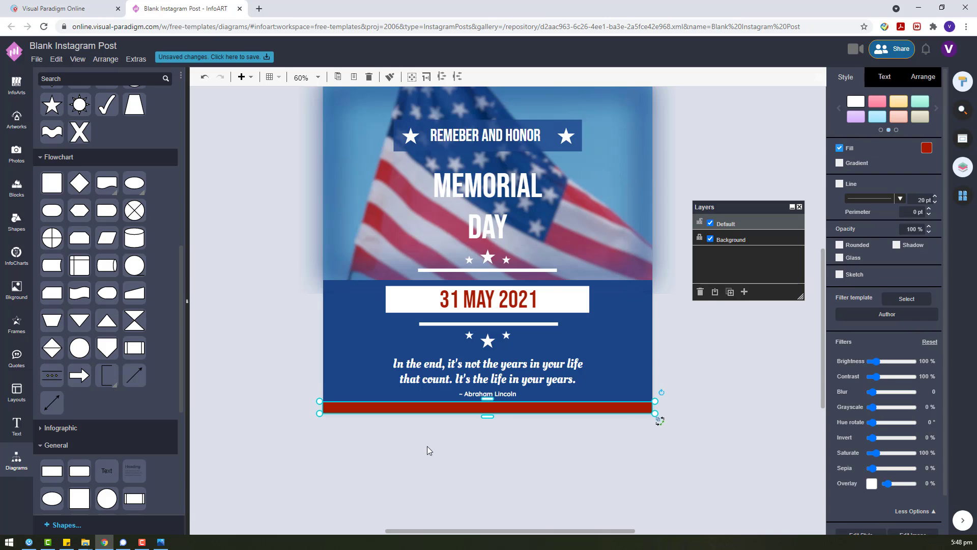
pyautogui.click(426, 446)
pyautogui.scroll(4, 308, 427)
pyautogui.click(345, 389)
pyautogui.moveTo(340, 389); pyautogui.dragTo(339, 389)
pyautogui.click(309, 368)
# Nudge the Lincoln quote and its attribution slightly upward, away from the red strip.
pyautogui.scroll(-4, 308, 368)
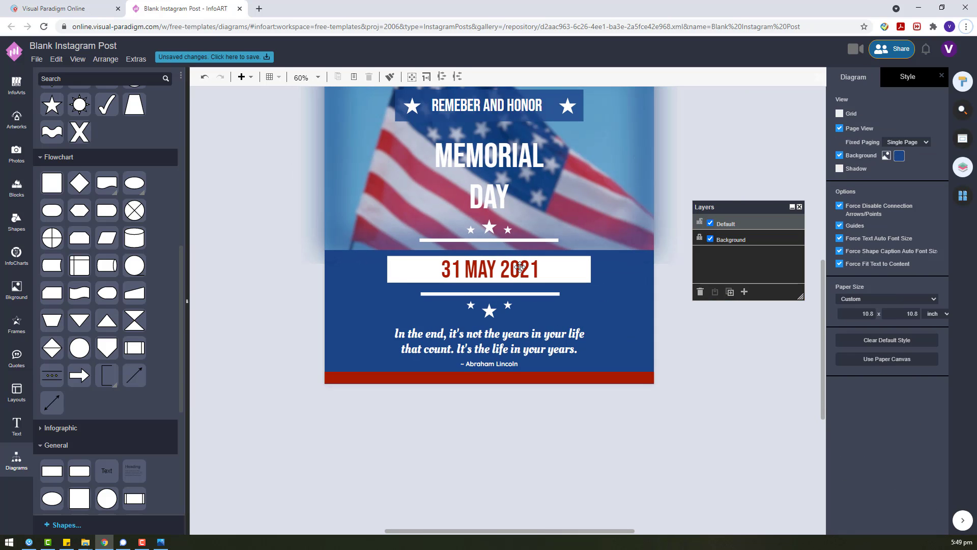
pyautogui.click(505, 337)
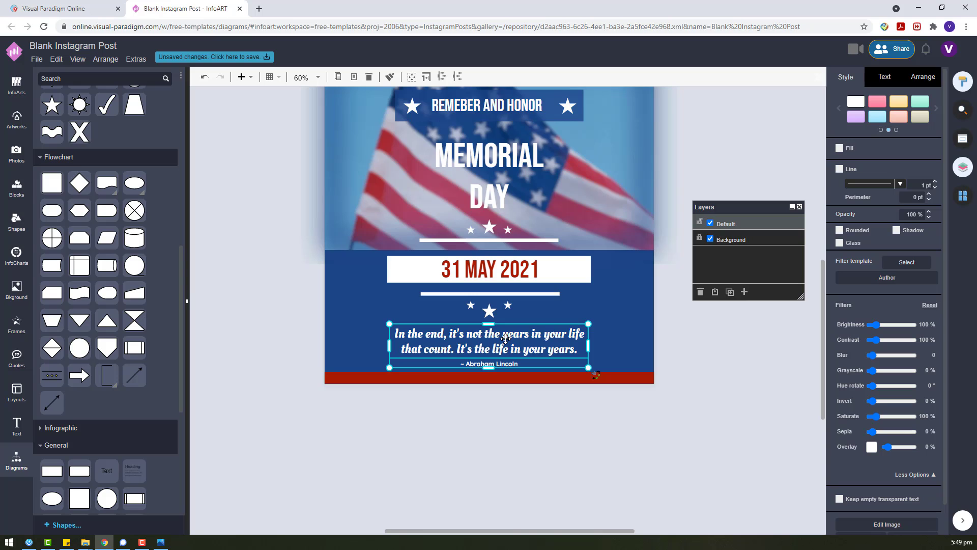
pyautogui.press('Up')
pyautogui.press('Up')
pyautogui.press('Up')
pyautogui.press('Up')
pyautogui.press('Up')
pyautogui.press('Up')
pyautogui.click(342, 227)
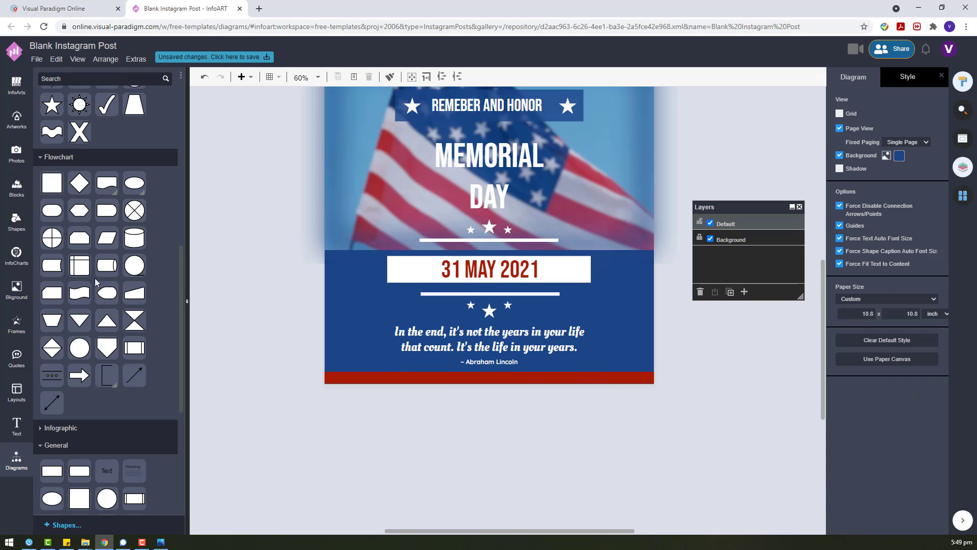
# Duplicate the three-star group under the MEMORIAL DAY title and place the copy below the page.
pyautogui.click(490, 227)
pyautogui.hotkey('ctrl', 'c')
pyautogui.hotkey('ctrl', 'v')
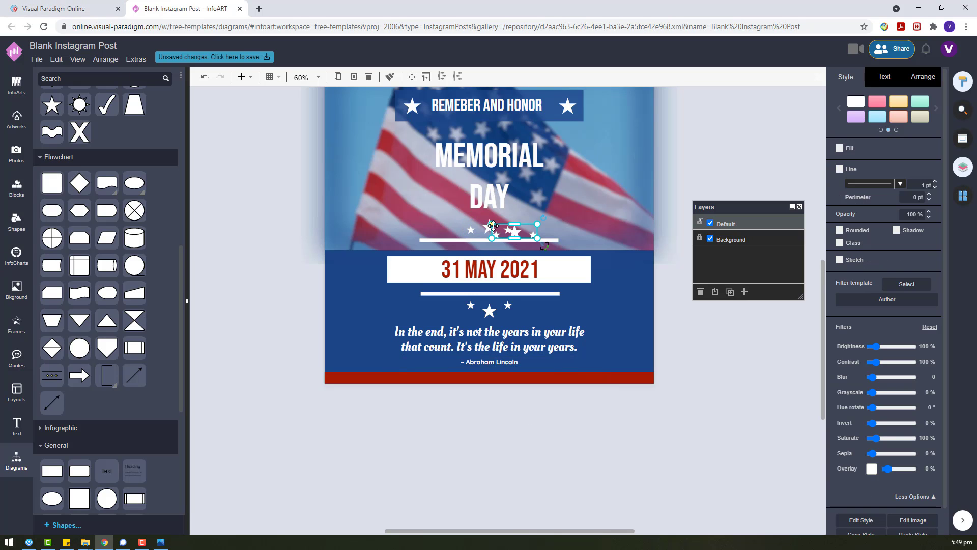
pyautogui.moveTo(516, 238); pyautogui.dragTo(613, 423)
pyautogui.press('Delete')
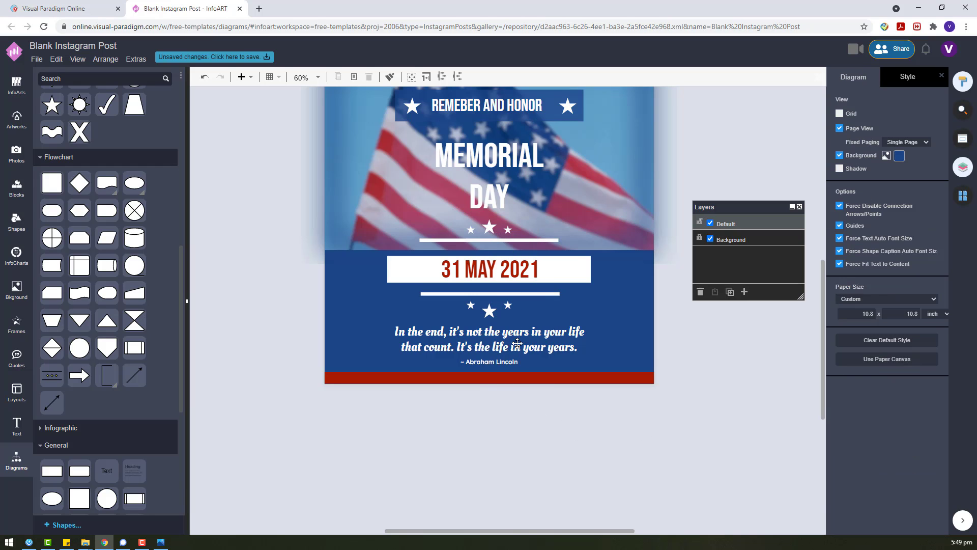
pyautogui.hotkey('ctrl', 'v')
pyautogui.moveTo(514, 233); pyautogui.dragTo(514, 428)
# Unlock the Background layer and set the flag photo's opacity to 50%.
pyautogui.click(601, 196)
pyautogui.click(700, 238)
pyautogui.moveTo(577, 171); pyautogui.dragTo(647, 423)
pyautogui.press('Delete')
pyautogui.click(621, 193)
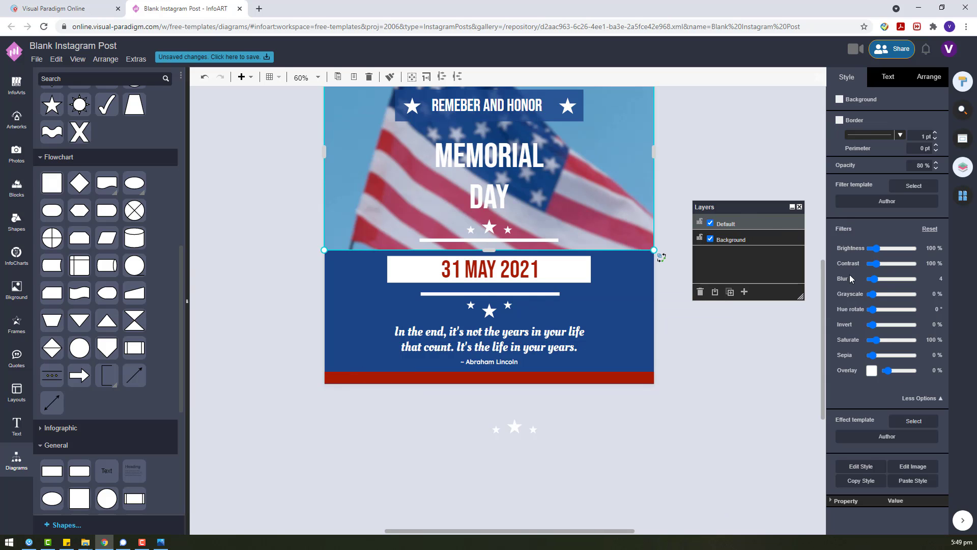
pyautogui.doubleClick(915, 169)
pyautogui.write('50')
pyautogui.press('Return')
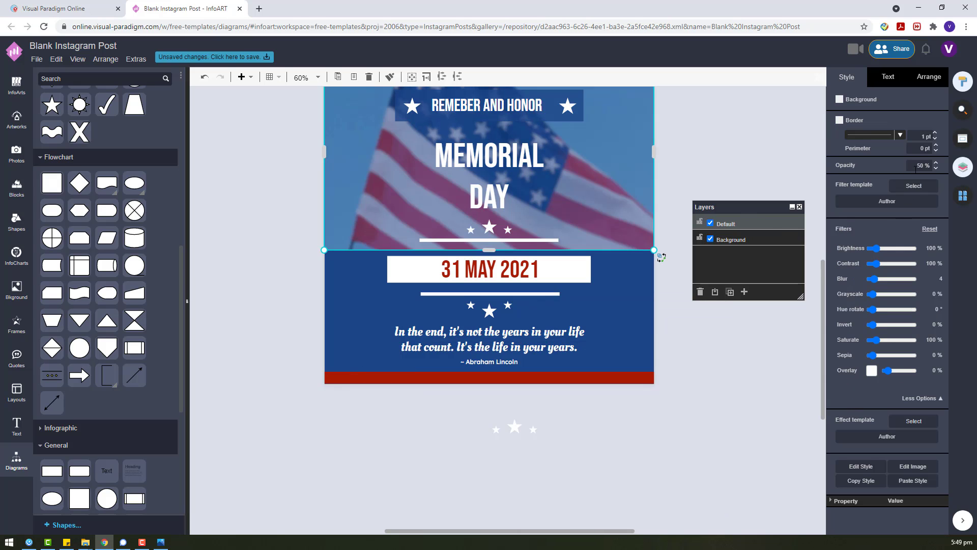
pyautogui.click(716, 322)
# Change the fill of the REMEBER AND HONOR banner to dark red.
pyautogui.click(539, 207)
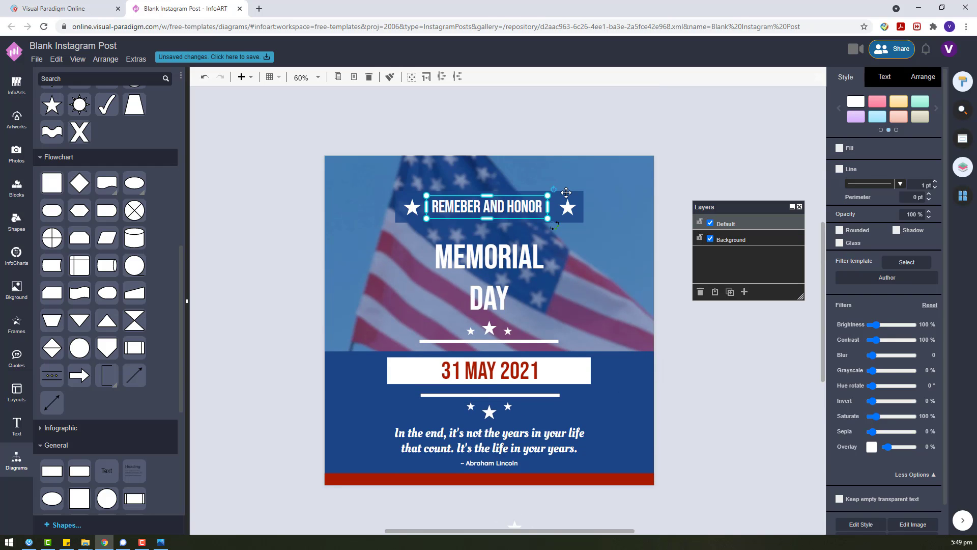
pyautogui.click(926, 149)
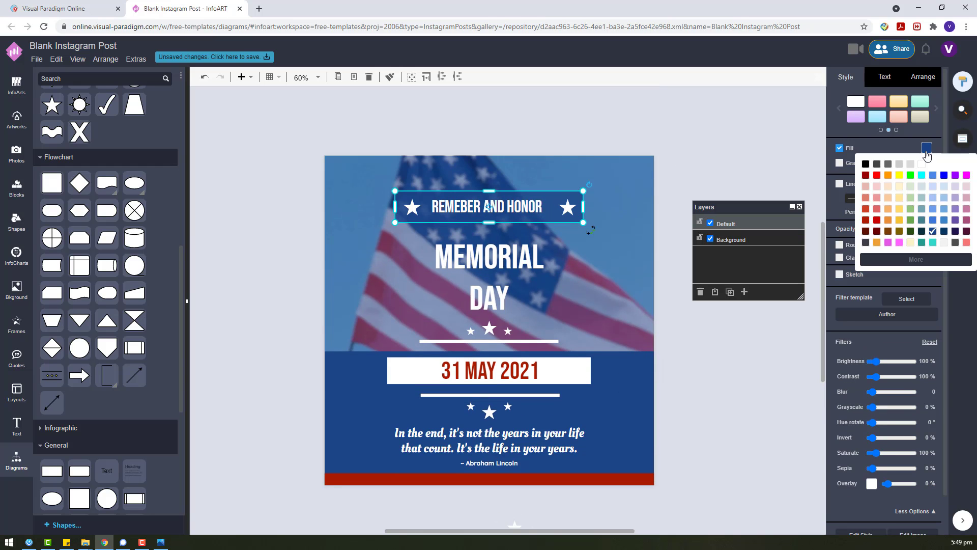
pyautogui.click(871, 212)
pyautogui.click(562, 308)
# Change the fill of both stars in the REMEBER AND HONOR banner to yellow.
pyautogui.click(567, 207)
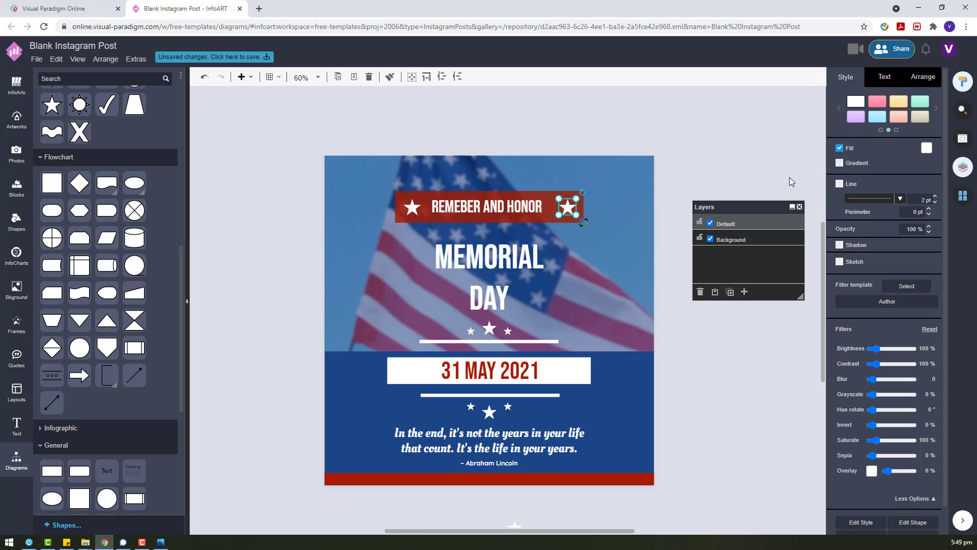
pyautogui.keyDown('shift'); pyautogui.click(407, 204); pyautogui.keyUp('shift')
pyautogui.click(926, 148)
pyautogui.click(901, 181)
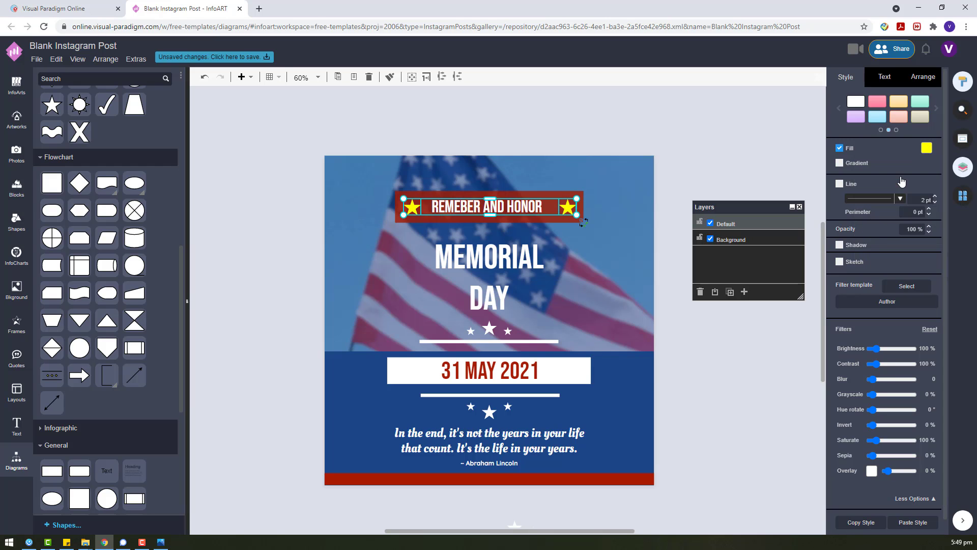
pyautogui.click(727, 373)
# Fill the large middle star beneath the MEMORIAL DAY title with yellow.
pyautogui.click(492, 324)
pyautogui.click(507, 330)
pyautogui.keyDown('shift'); pyautogui.click(490, 328); pyautogui.keyUp('shift')
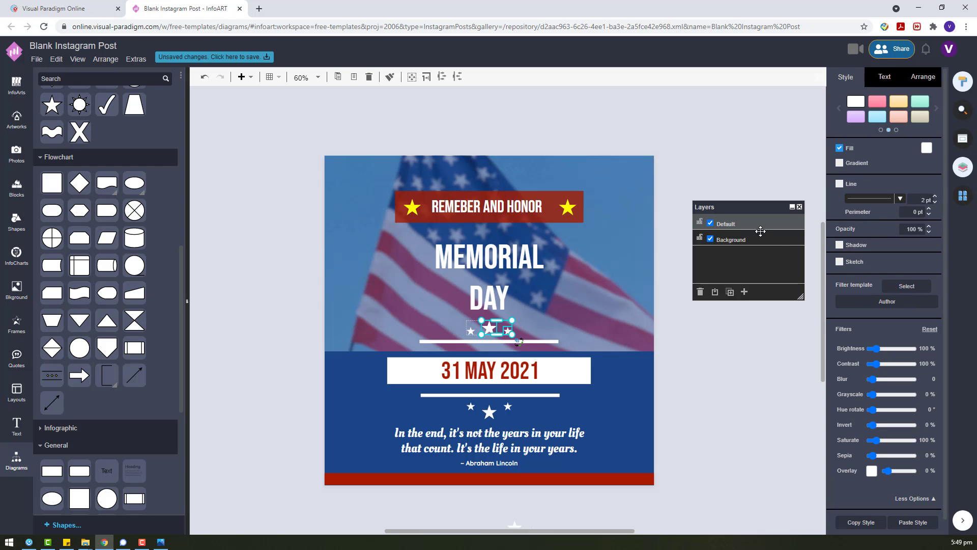
pyautogui.click(721, 382)
pyautogui.click(489, 328)
pyautogui.click(489, 328)
pyautogui.click(924, 147)
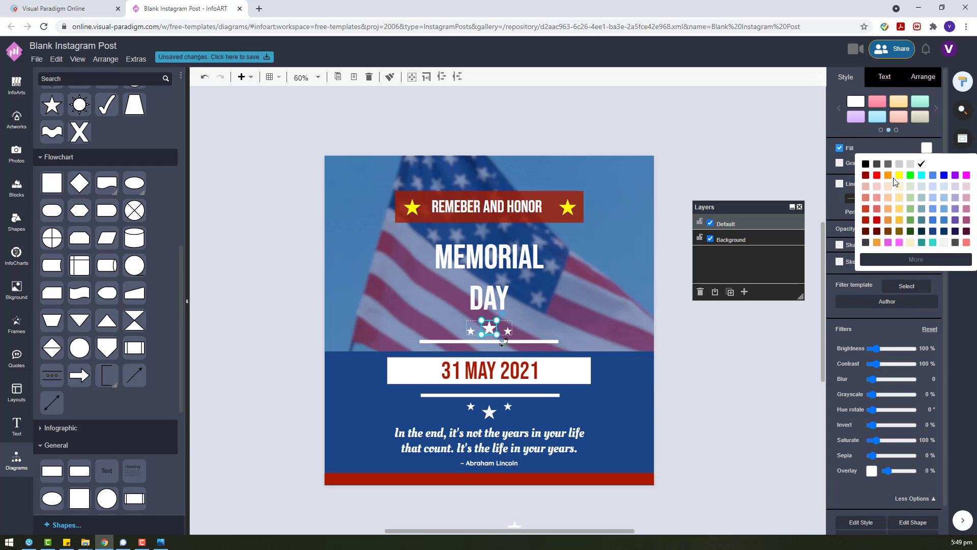
pyautogui.click(899, 175)
pyautogui.click(702, 436)
# Fill the large middle star above the Lincoln quote with yellow.
pyautogui.click(489, 411)
pyautogui.click(489, 412)
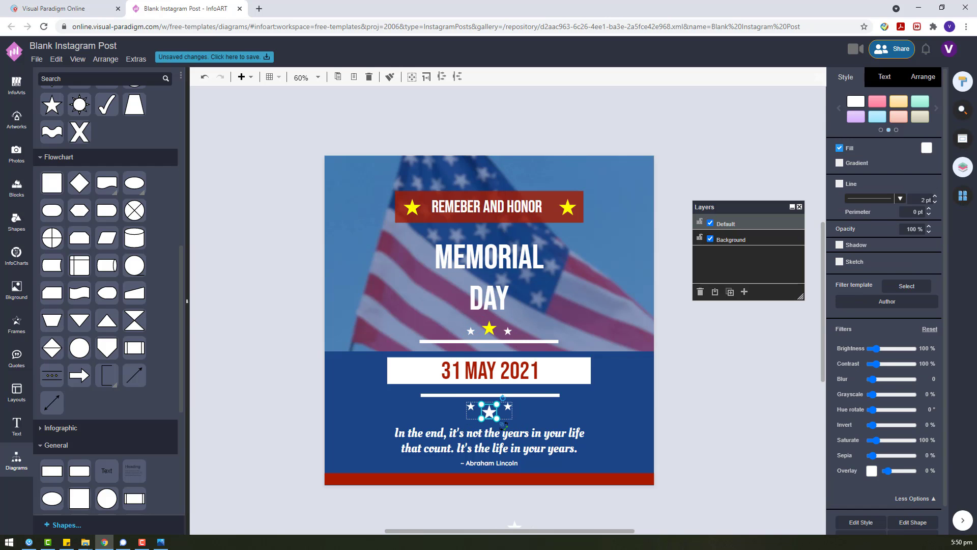
pyautogui.click(926, 147)
pyautogui.click(899, 175)
# Change the fill of the 31 MAY 2021 date box to pale cream yellow.
pyautogui.click(577, 368)
pyautogui.click(586, 367)
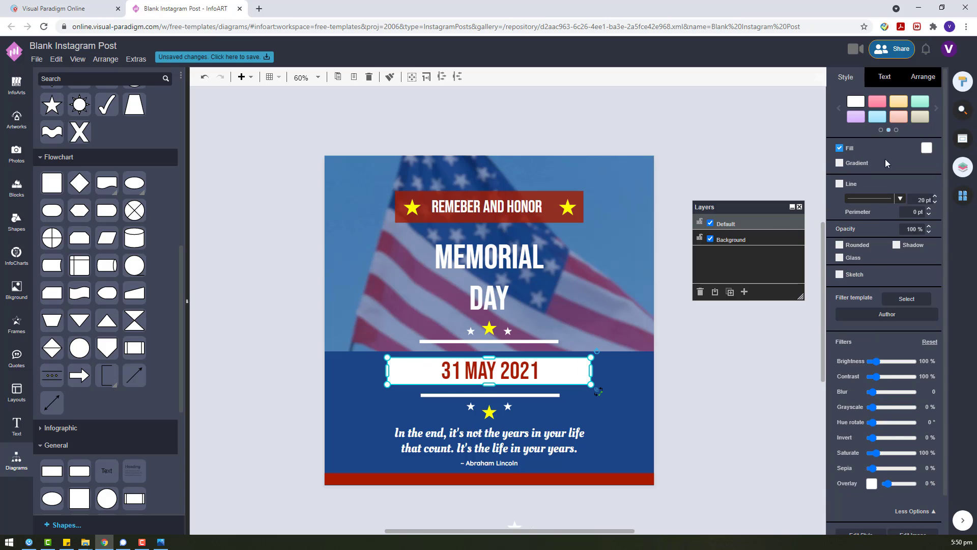
pyautogui.click(926, 147)
pyautogui.click(899, 186)
pyautogui.click(740, 383)
# Change the fill of the REMEBER AND HONOR banner from the color palette to the design's dark blue.
pyautogui.scroll(-1, 492, 417)
pyautogui.click(511, 393)
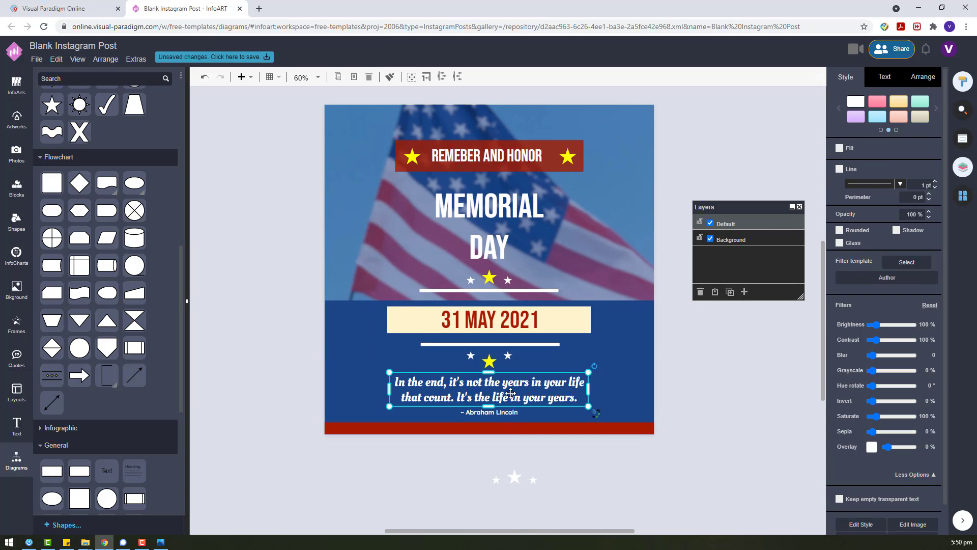
pyautogui.click(512, 145)
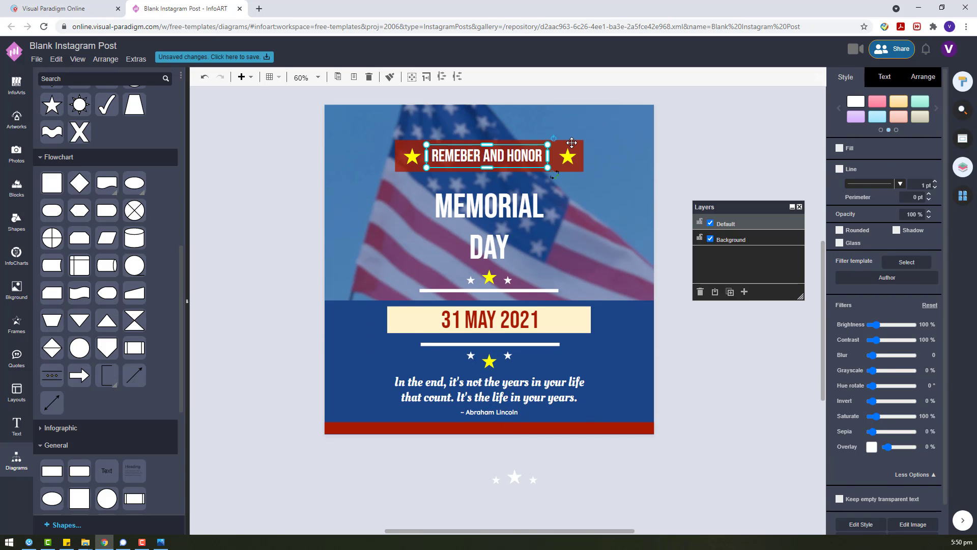
pyautogui.click(572, 144)
pyautogui.click(926, 147)
pyautogui.click(742, 385)
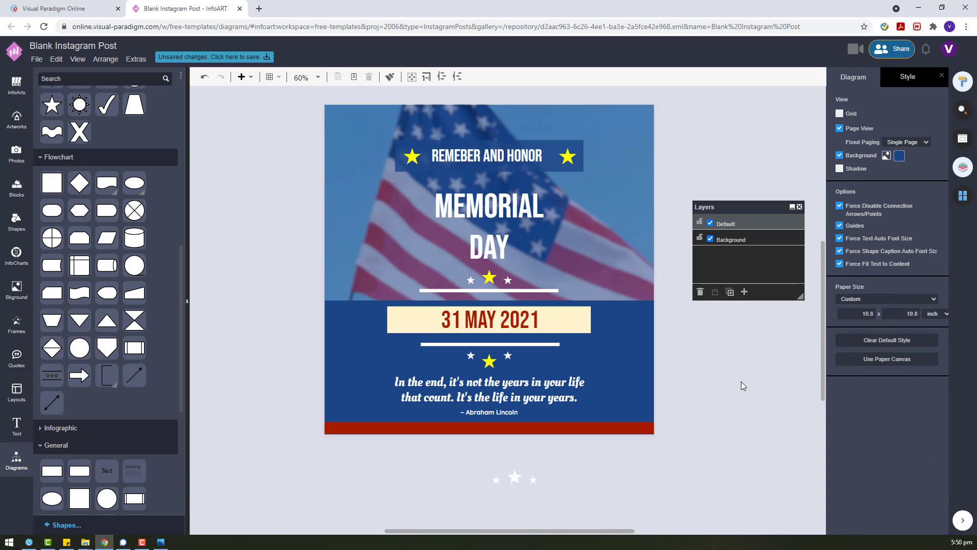
# Recolor both stars in the REMEBER AND HONOR banner golden yellow.
pyautogui.click(568, 158)
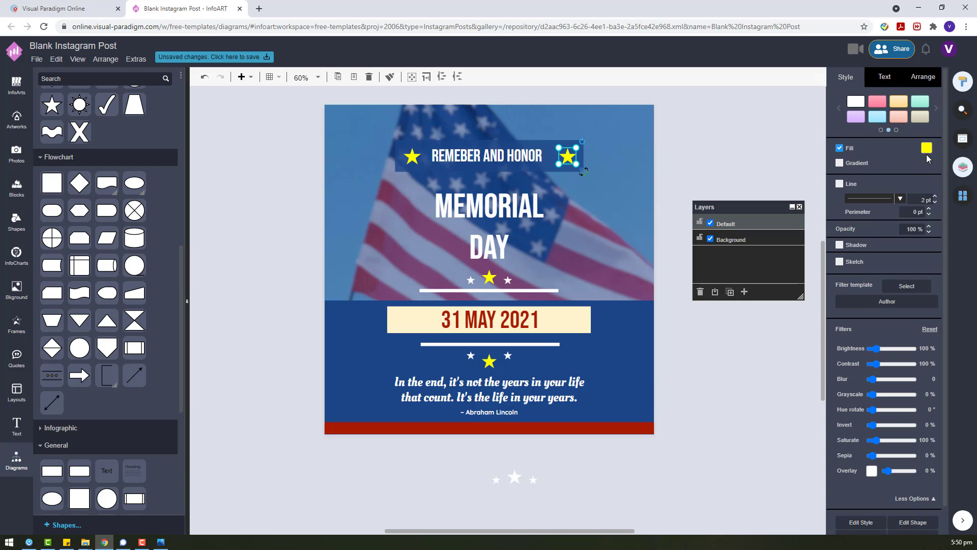
pyautogui.click(926, 148)
pyautogui.click(899, 197)
pyautogui.click(412, 155)
pyautogui.click(927, 147)
pyautogui.click(898, 221)
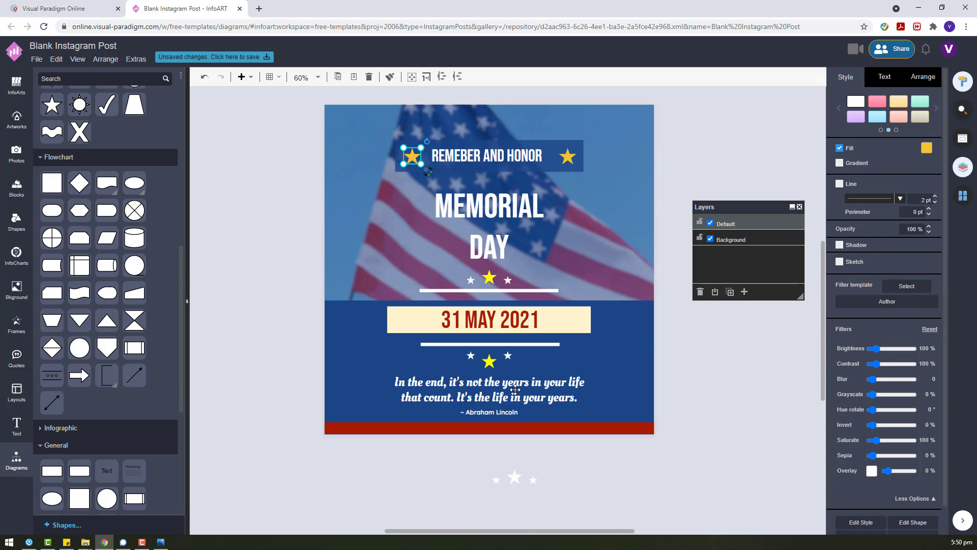
# Recolor the large middle stars beneath the MEMORIAL DAY title and above the Lincoln quote golden yellow.
pyautogui.click(489, 277)
pyautogui.click(926, 148)
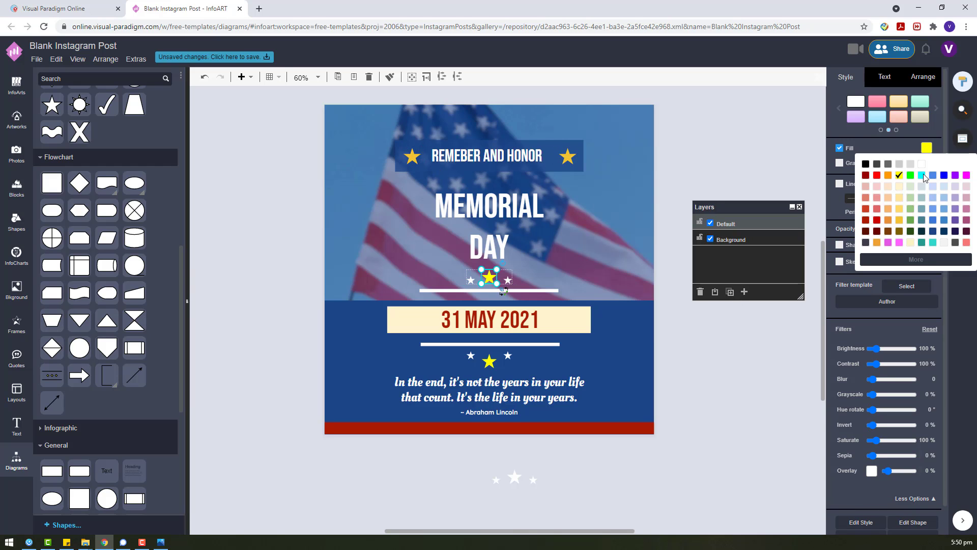
pyautogui.click(899, 221)
pyautogui.click(489, 361)
pyautogui.click(489, 361)
pyautogui.click(488, 361)
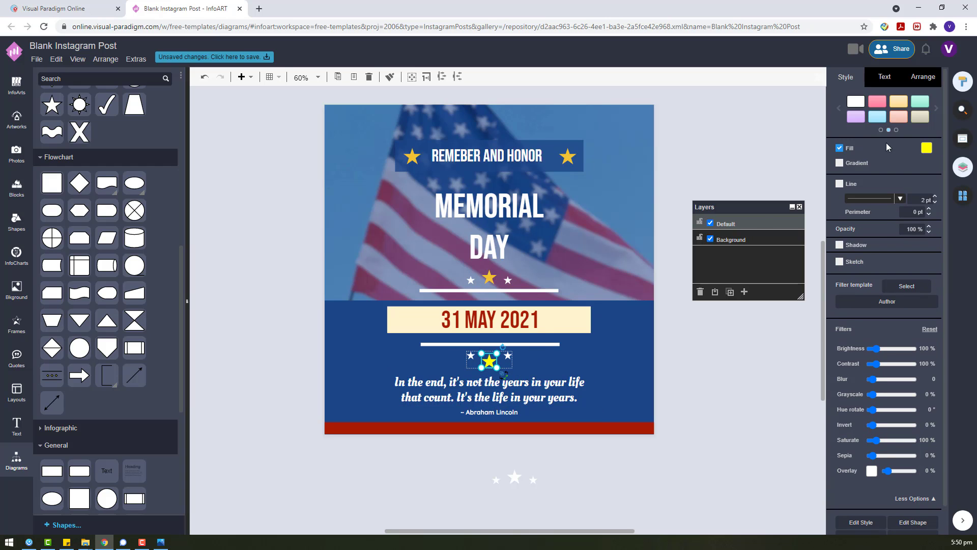
pyautogui.click(927, 148)
pyautogui.click(899, 220)
pyautogui.click(725, 372)
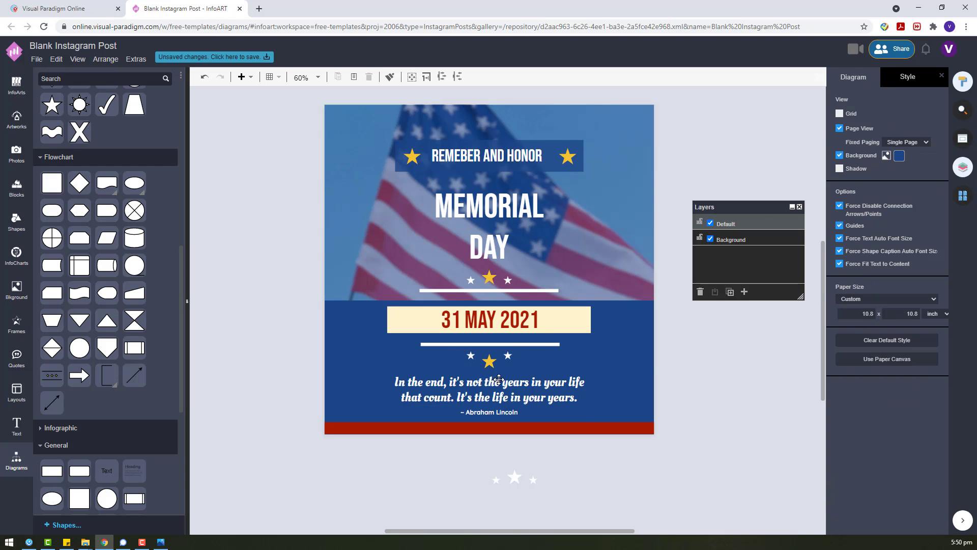
# Move the quote and its Abraham Lincoln attribution together slightly upward.
pyautogui.click(485, 385)
pyautogui.moveTo(484, 385); pyautogui.dragTo(485, 384)
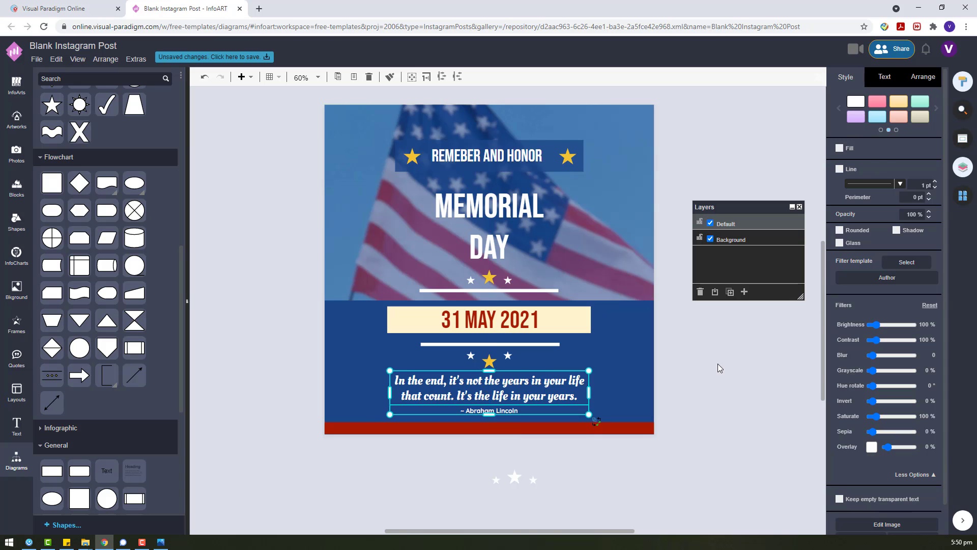
pyautogui.click(718, 364)
# Split up the spare white star trio below the poster and scatter its stars on the blue area right of the quote.
pyautogui.moveTo(535, 484); pyautogui.dragTo(615, 362)
pyautogui.rightClick(394, 455)
pyautogui.click(522, 455)
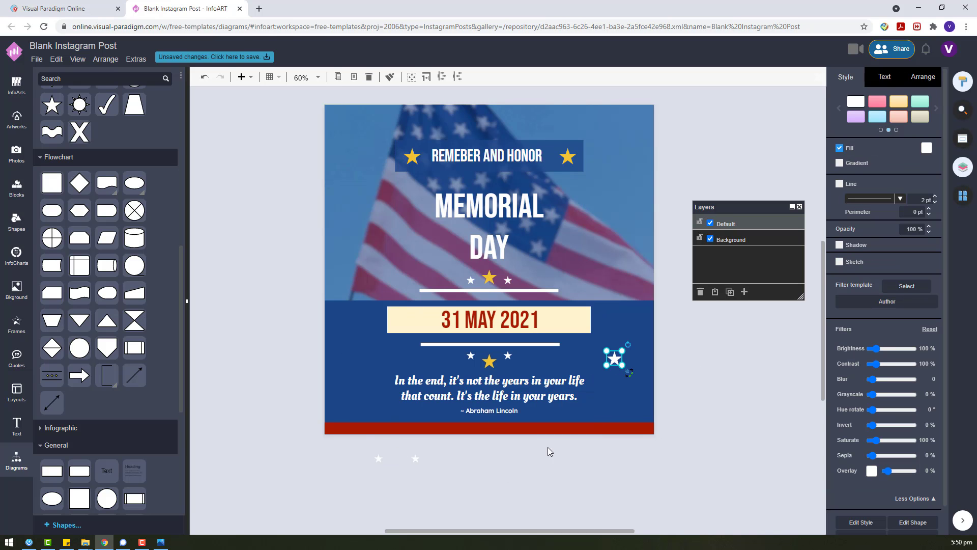
pyautogui.moveTo(482, 479); pyautogui.dragTo(629, 401)
pyautogui.moveTo(379, 459); pyautogui.dragTo(644, 368)
# Set the opacity of the three scattered stars to 60% and place a copy of them below the poster.
pyautogui.moveTo(693, 428); pyautogui.dragTo(605, 348)
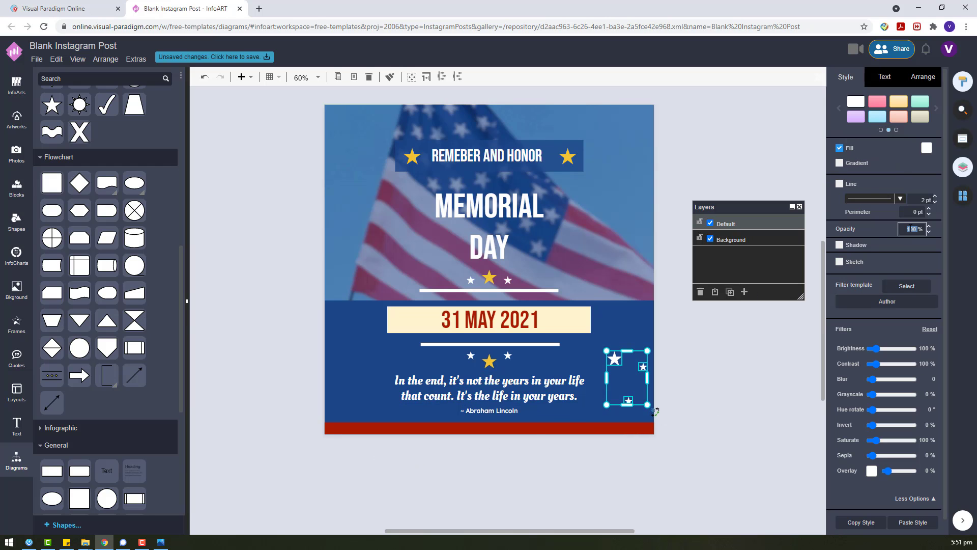
pyautogui.press('Return')
pyautogui.moveTo(690, 448); pyautogui.dragTo(583, 337)
pyautogui.hotkey('ctrl', 'c')
pyautogui.hotkey('ctrl', 'v')
pyautogui.scroll(-3, 698, 318)
pyautogui.scroll(3, 692, 356)
pyautogui.moveTo(688, 387); pyautogui.dragTo(616, 458)
pyautogui.scroll(-3, 703, 416)
pyautogui.click(695, 394)
# Mirror the copied star cluster by aligning its large star to the cluster's right side and the upper small star to its left side.
pyautogui.click(616, 304)
pyautogui.keyDown('shift'); pyautogui.click(645, 311); pyautogui.keyUp('shift')
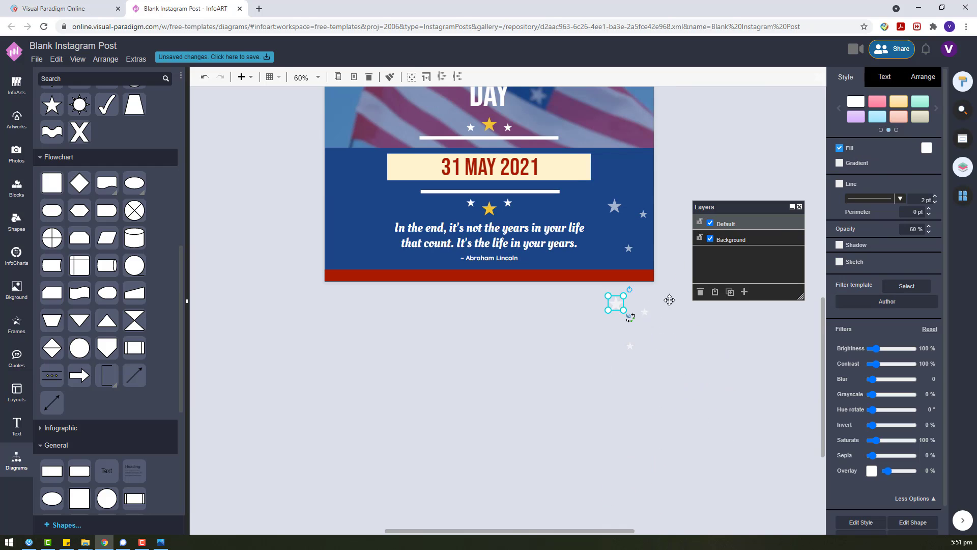
pyautogui.click(923, 77)
pyautogui.click(871, 400)
pyautogui.click(664, 334)
pyautogui.click(645, 311)
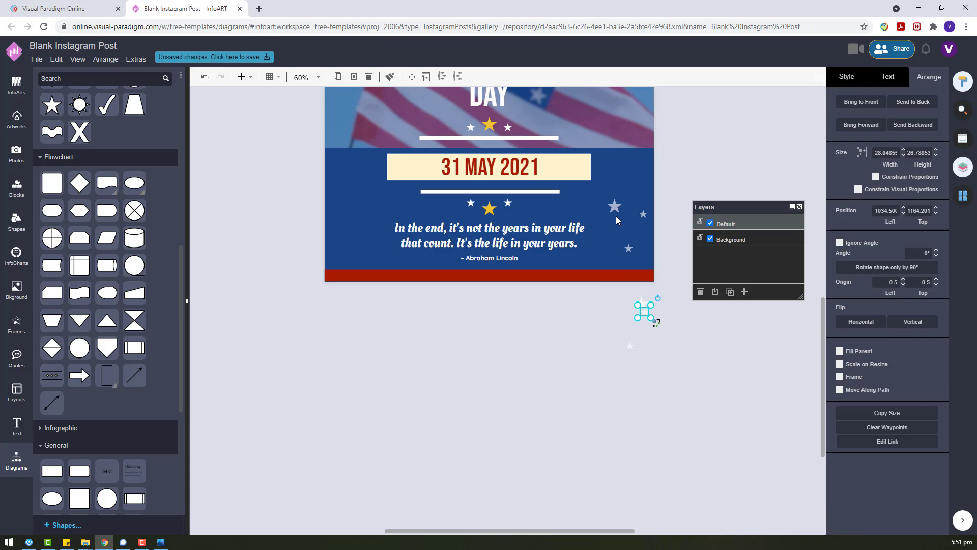
pyautogui.keyDown('shift'); pyautogui.click(614, 207); pyautogui.keyUp('shift')
pyautogui.click(677, 368)
# Move the mirrored star cluster to the left of the quote and group each of the two clusters.
pyautogui.moveTo(682, 375); pyautogui.dragTo(578, 280)
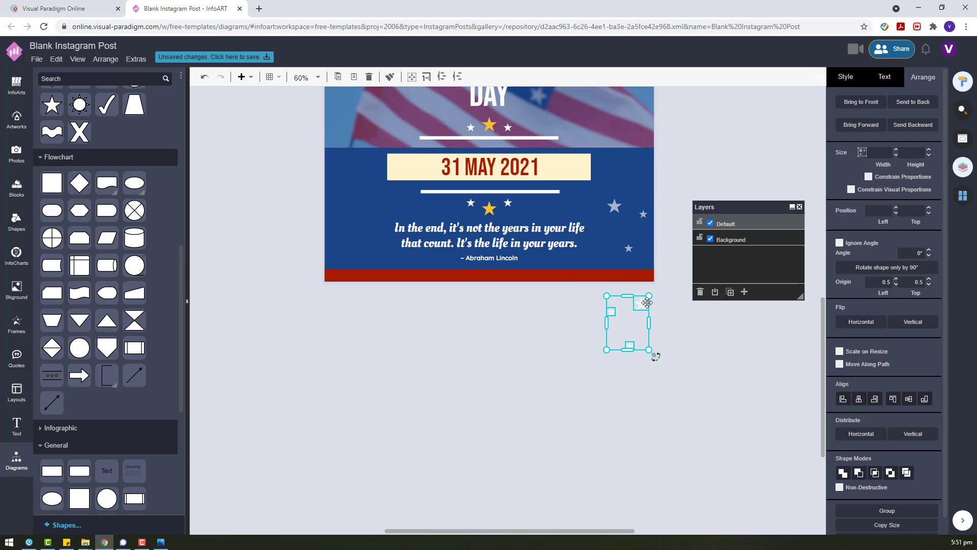
pyautogui.moveTo(641, 304); pyautogui.dragTo(377, 205)
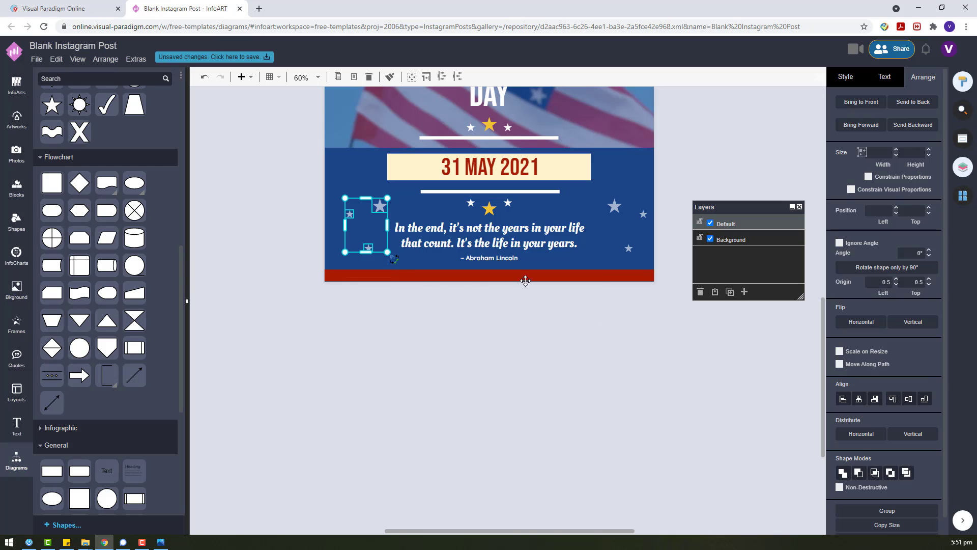
pyautogui.moveTo(671, 265); pyautogui.dragTo(595, 192)
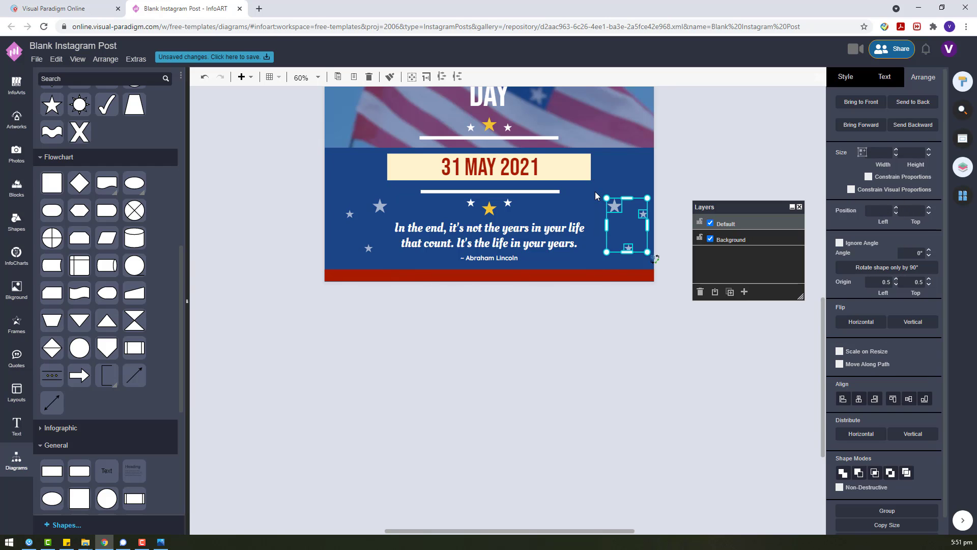
pyautogui.hotkey('ctrl', 'g')
# Align the two star groups by their tops and shift them together slightly left and down around the quote.
pyautogui.click(380, 204)
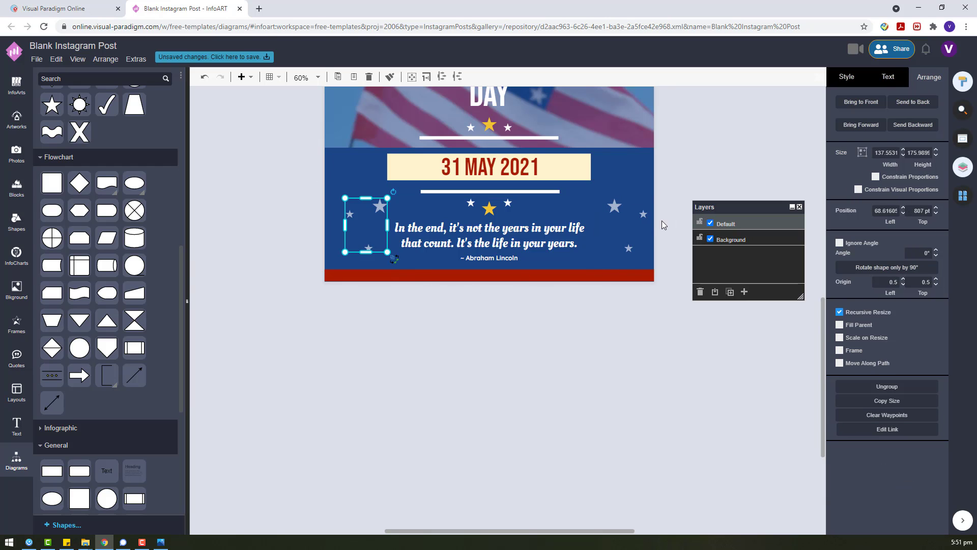
pyautogui.keyDown('shift'); pyautogui.click(619, 202); pyautogui.keyUp('shift')
pyautogui.click(893, 372)
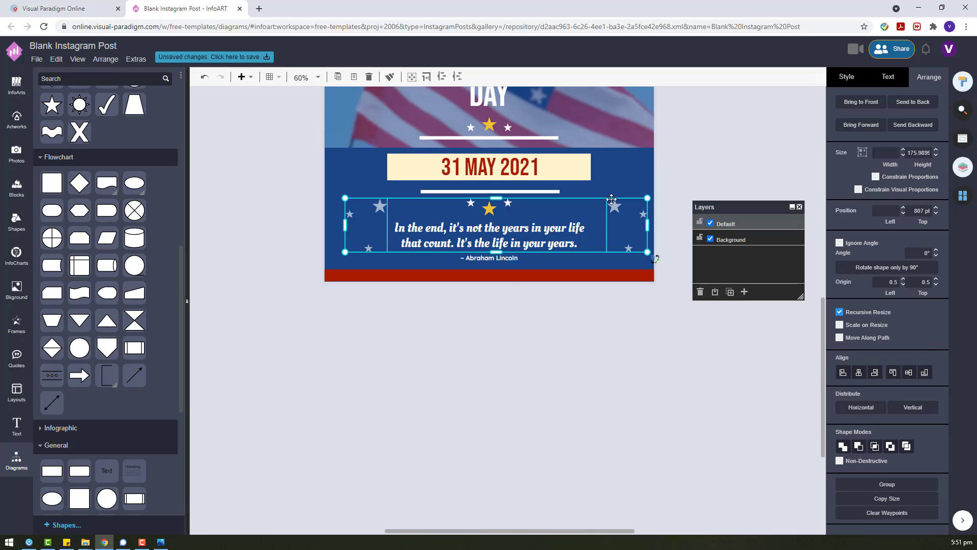
pyautogui.moveTo(611, 199); pyautogui.dragTo(609, 206)
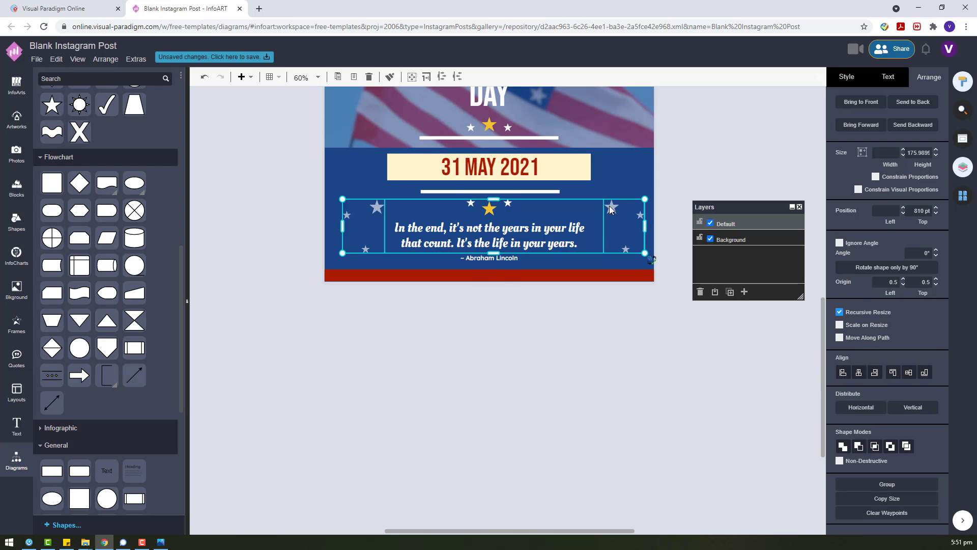
pyautogui.press('Left')
pyautogui.press('Left')
# Ungroup the star clusters on both sides of the quote.
pyautogui.click(847, 77)
pyautogui.click(720, 365)
pyautogui.click(639, 217)
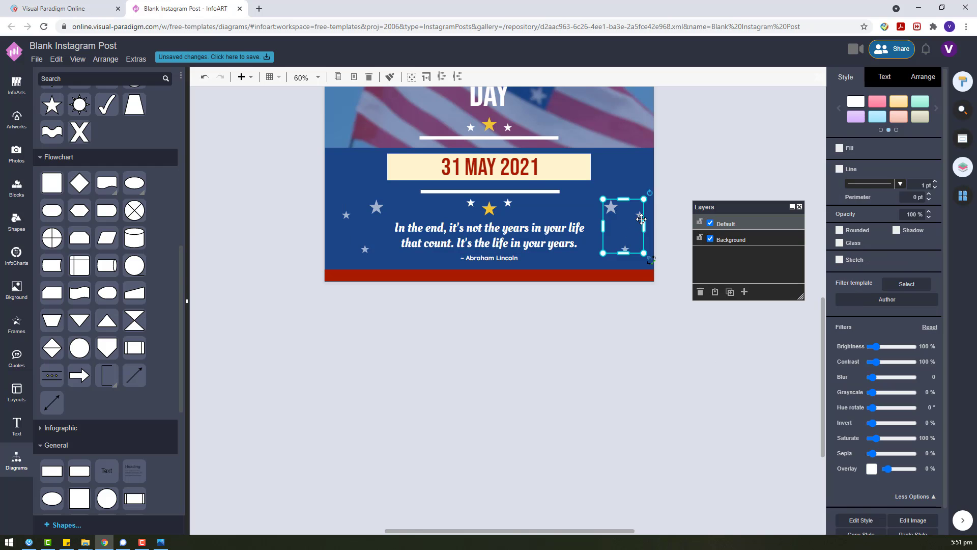
pyautogui.click(639, 217)
pyautogui.keyDown('shift'); pyautogui.click(349, 217); pyautogui.keyUp('shift')
pyautogui.click(636, 224)
pyautogui.rightClick(637, 214)
pyautogui.click(669, 351)
pyautogui.click(375, 206)
pyautogui.rightClick(375, 205)
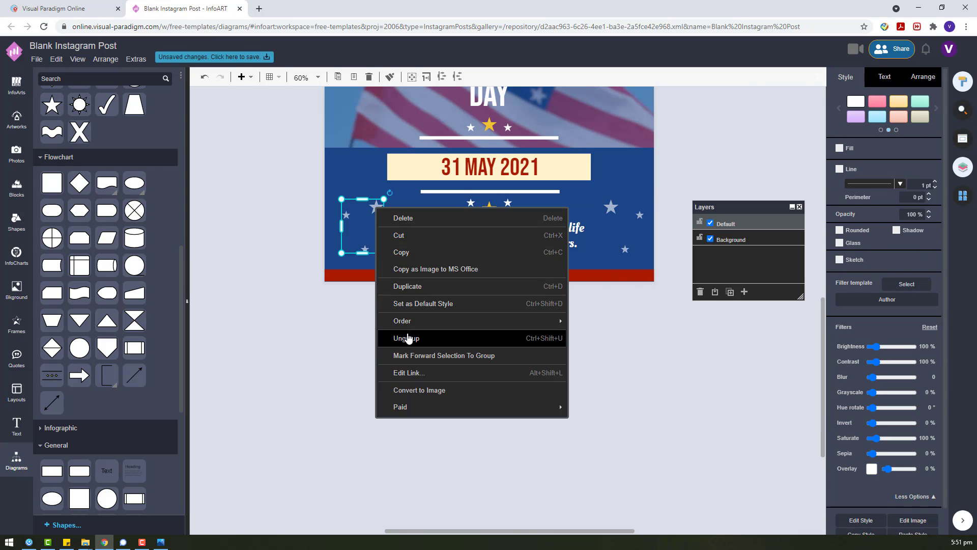
pyautogui.click(405, 338)
pyautogui.click(374, 338)
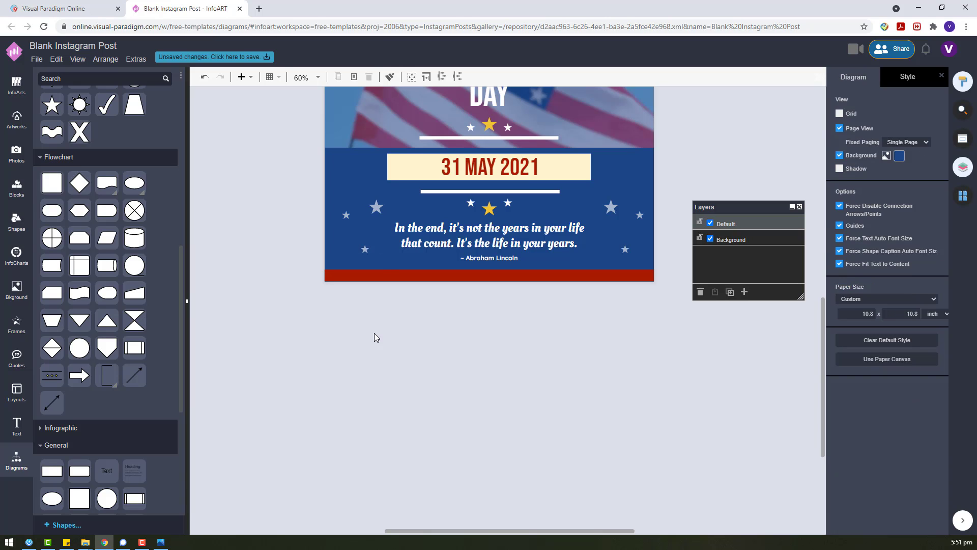
# Fill the outermost small star on each side of the quote with yellow.
pyautogui.click(346, 216)
pyautogui.keyDown('shift'); pyautogui.click(640, 215); pyautogui.keyUp('shift')
pyautogui.click(928, 149)
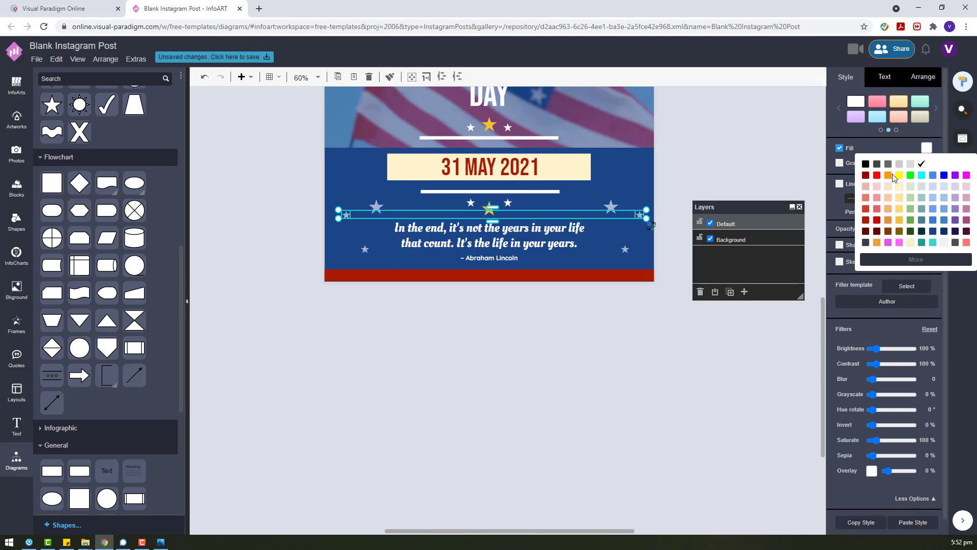
pyautogui.click(900, 175)
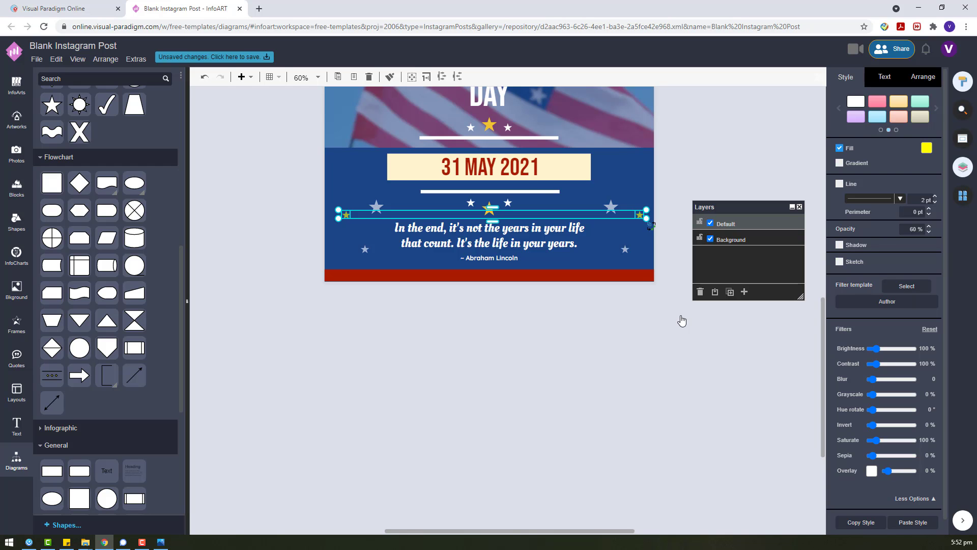
pyautogui.click(678, 523)
pyautogui.scroll(2, 536, 399)
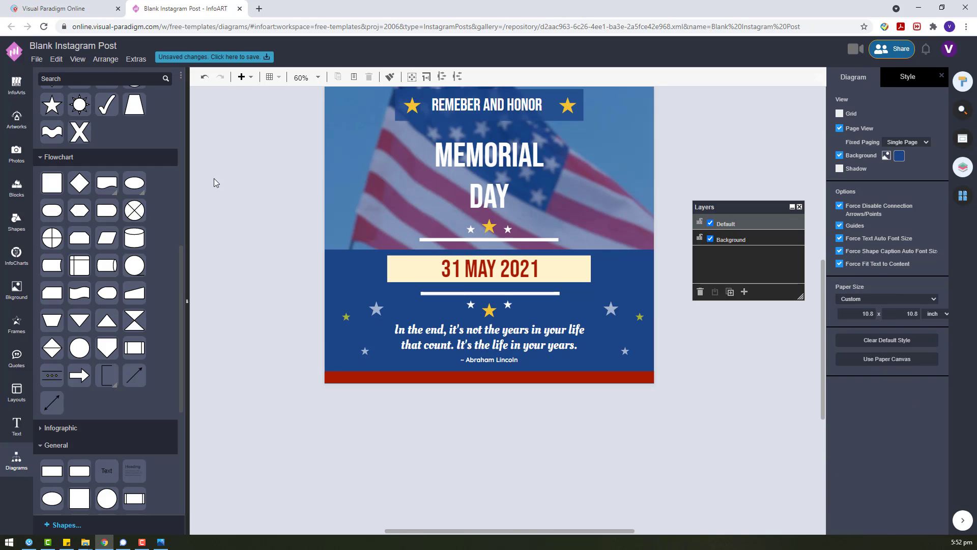
# Rename the file as America Memorial Day Instagram Post.
pyautogui.click(36, 59)
pyautogui.click(76, 183)
pyautogui.moveTo(489, 213); pyautogui.dragTo(383, 215)
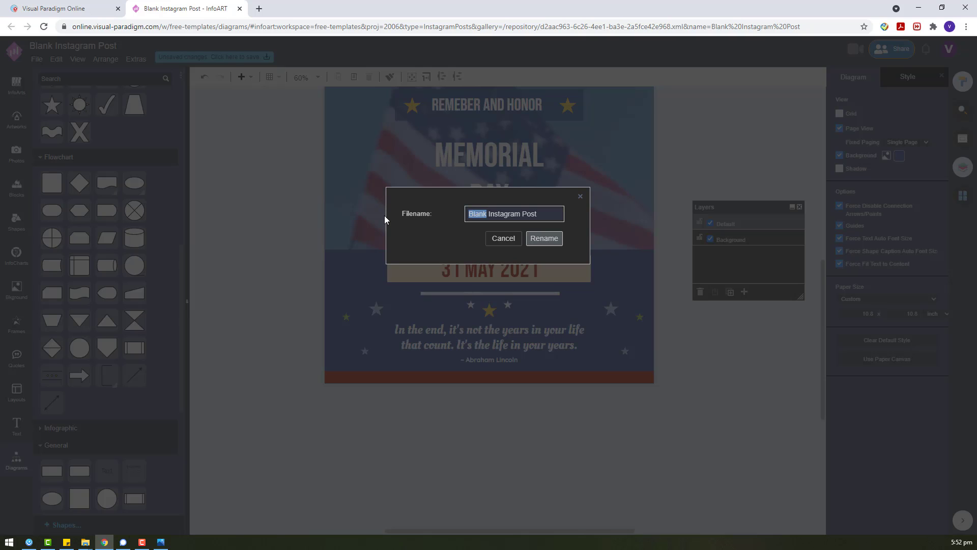
pyautogui.write('A')
pyautogui.write('mercia')
pyautogui.press('BackSpace')
pyautogui.press('BackSpace')
pyautogui.press('BackSpace')
pyautogui.write('i')
pyautogui.press('BackSpace')
pyautogui.press('BackSpace')
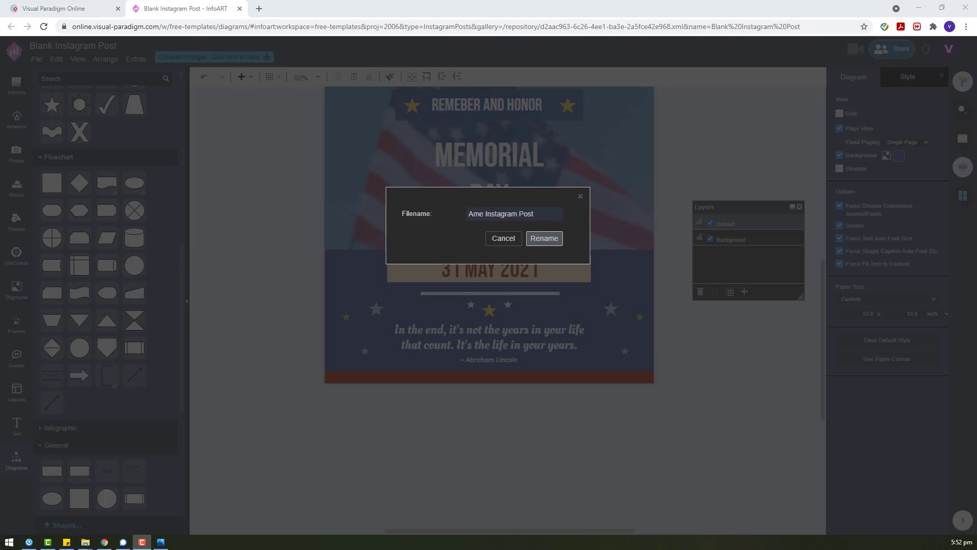
pyautogui.click(492, 255)
pyautogui.write('rica')
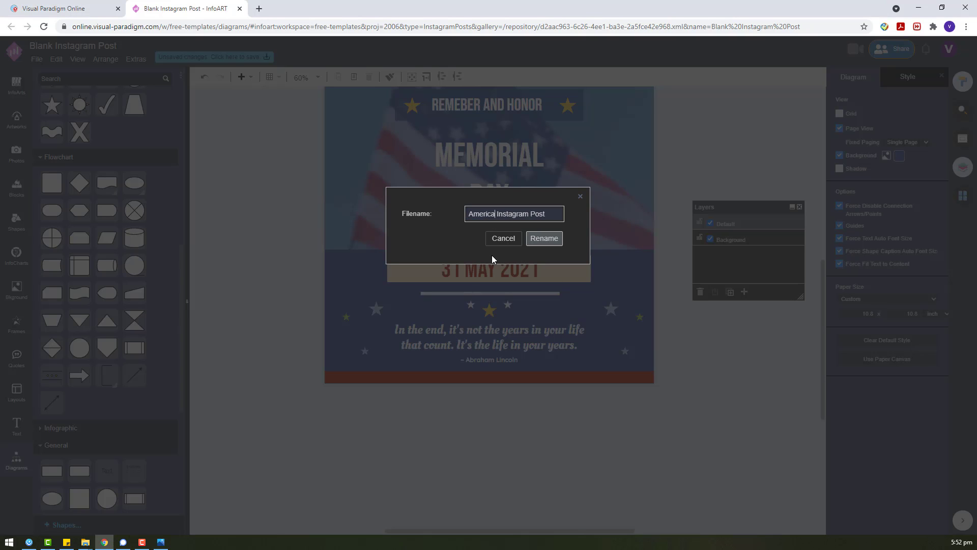
pyautogui.write(' F')
pyautogui.press('BackSpace')
pyautogui.write('Memorial Day')
pyautogui.click(544, 239)
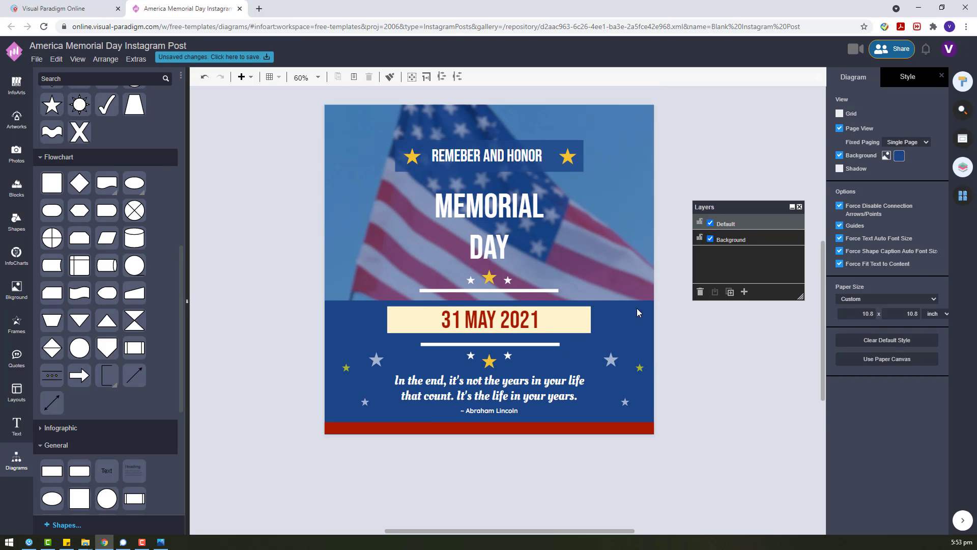
# Add a circle beside the poster, fill it with white and remove its outline.
pyautogui.click(584, 323)
pyautogui.moveTo(636, 356); pyautogui.dragTo(757, 342)
pyautogui.click(726, 447)
pyautogui.click(742, 363)
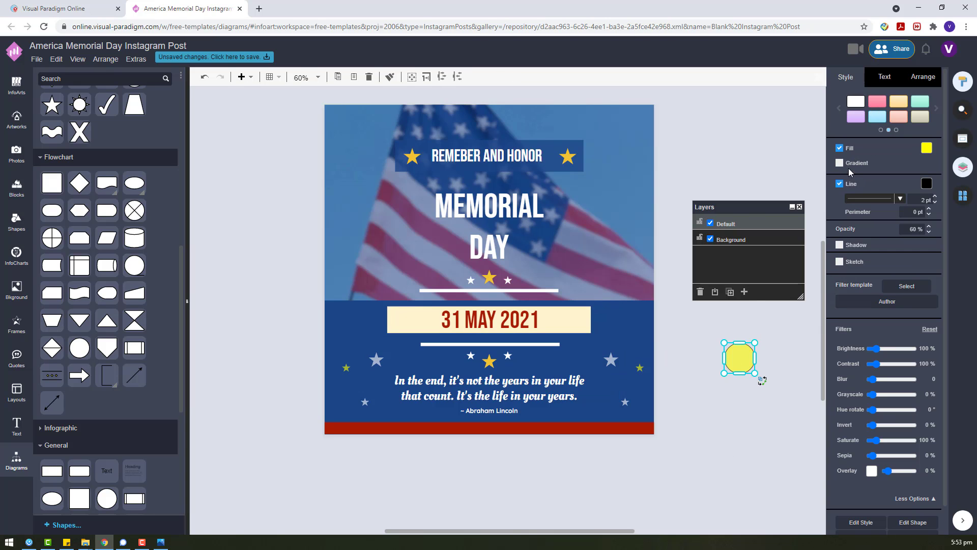
pyautogui.click(925, 148)
pyautogui.click(922, 165)
pyautogui.click(840, 184)
# Move the white circle onto the blue area right of the date box and set its opacity to 100%.
pyautogui.scroll(2, 698, 375)
pyautogui.moveTo(756, 348); pyautogui.dragTo(606, 319)
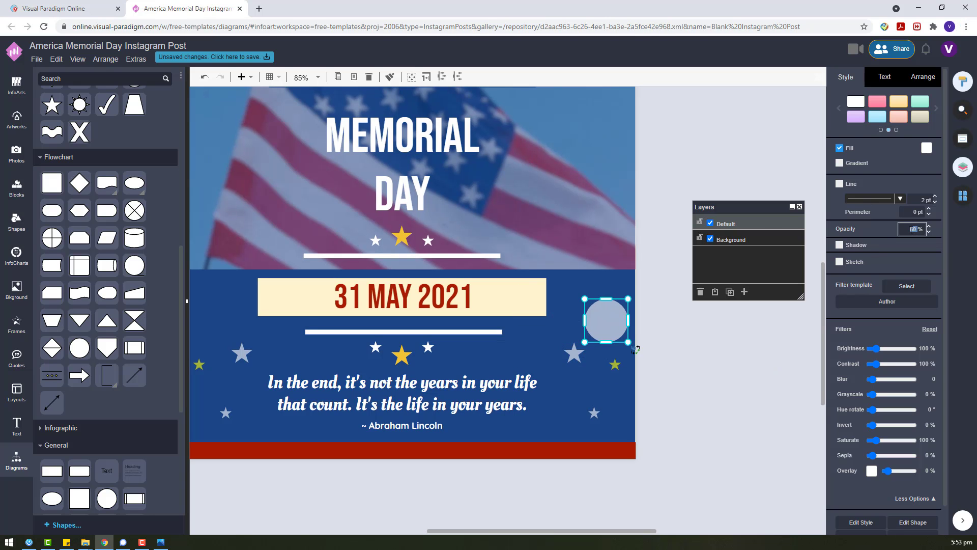
pyautogui.write('100')
pyautogui.press('Return')
# Shrink the white circle to about 16 pt and place a circle inside the date box, right of the date text.
pyautogui.scroll(2, 597, 322)
pyautogui.moveTo(642, 288); pyautogui.dragTo(593, 340)
pyautogui.click(692, 345)
pyautogui.moveTo(483, 293); pyautogui.dragTo(480, 286)
# Place the second white circle inside the date box, left of the date text.
pyautogui.click(613, 321)
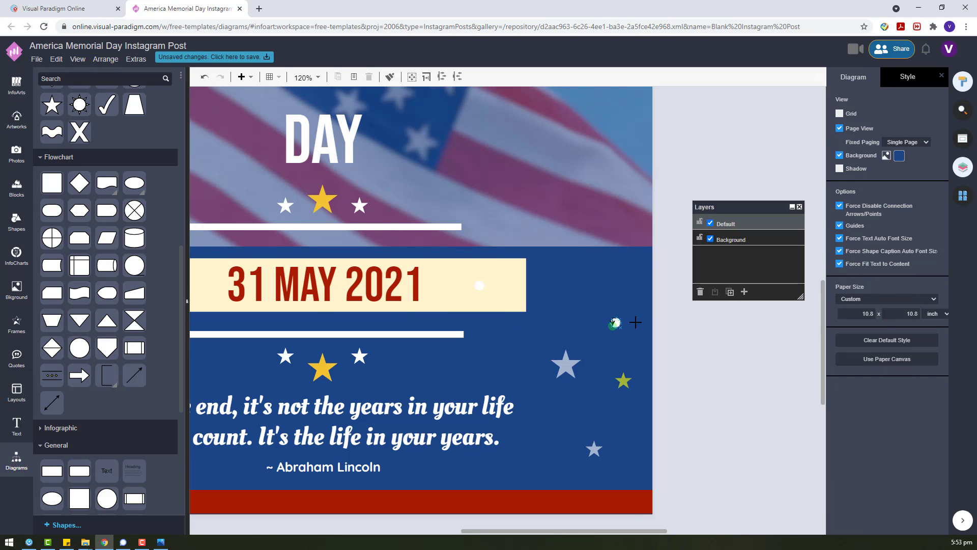
pyautogui.click(616, 322)
pyautogui.click(670, 332)
pyautogui.moveTo(616, 323); pyautogui.dragTo(361, 287)
# Select both white circles inside the date box and fill them with golden yellow.
pyautogui.keyDown('shift'); pyautogui.click(665, 286); pyautogui.keyUp('shift')
pyautogui.click(929, 80)
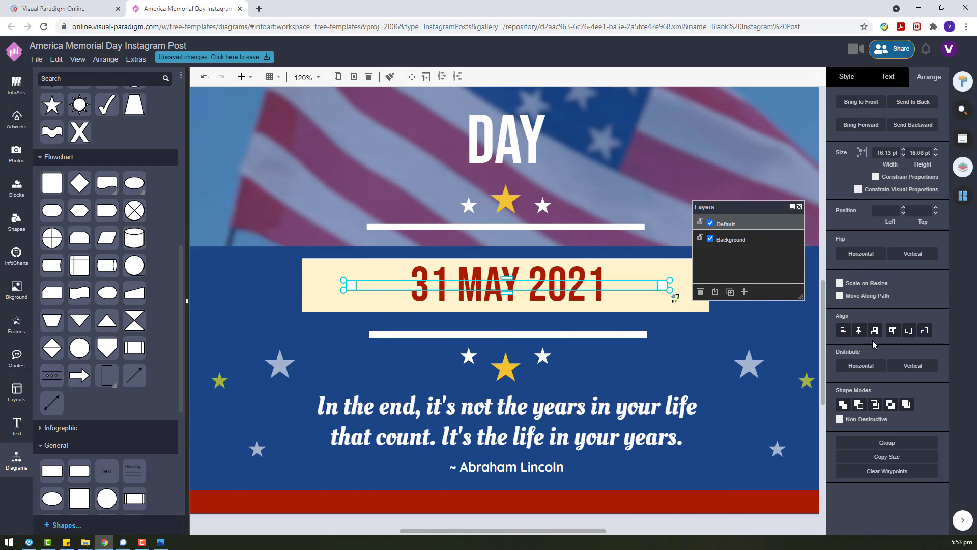
pyautogui.moveTo(803, 207); pyautogui.dragTo(912, 210)
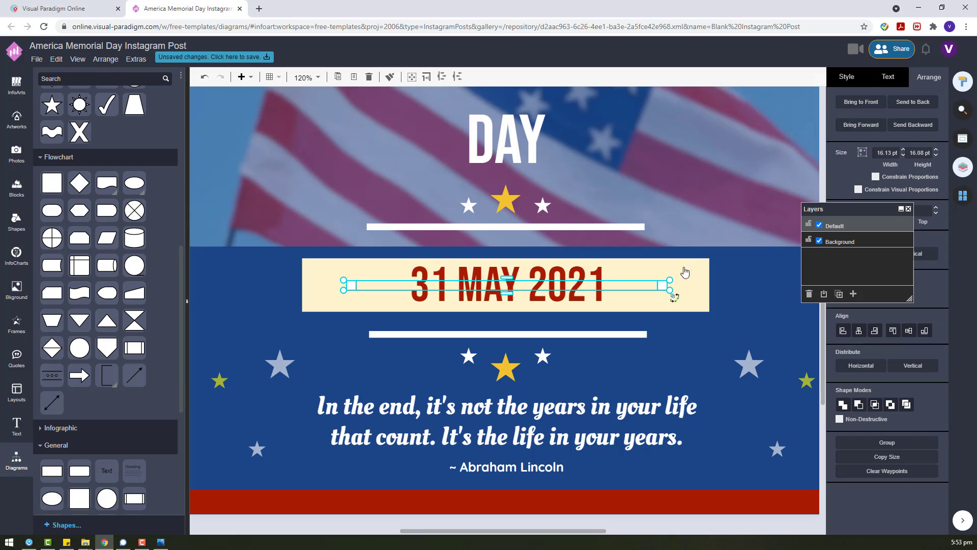
pyautogui.click(864, 86)
pyautogui.click(926, 148)
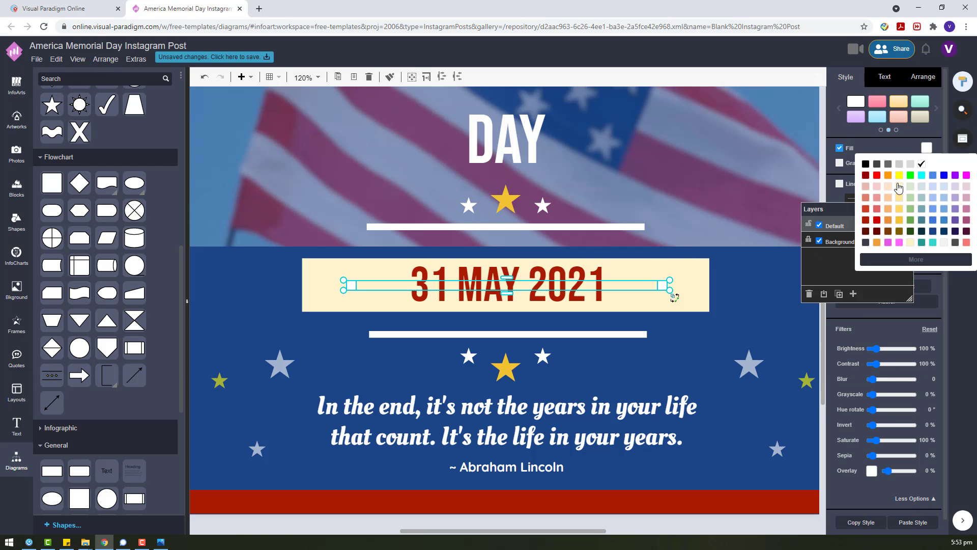
pyautogui.click(899, 221)
pyautogui.click(757, 306)
# Save the America Memorial Day Instagram Post design using Save as.
pyautogui.scroll(-5, 747, 310)
pyautogui.scroll(2, 747, 310)
pyautogui.click(37, 59)
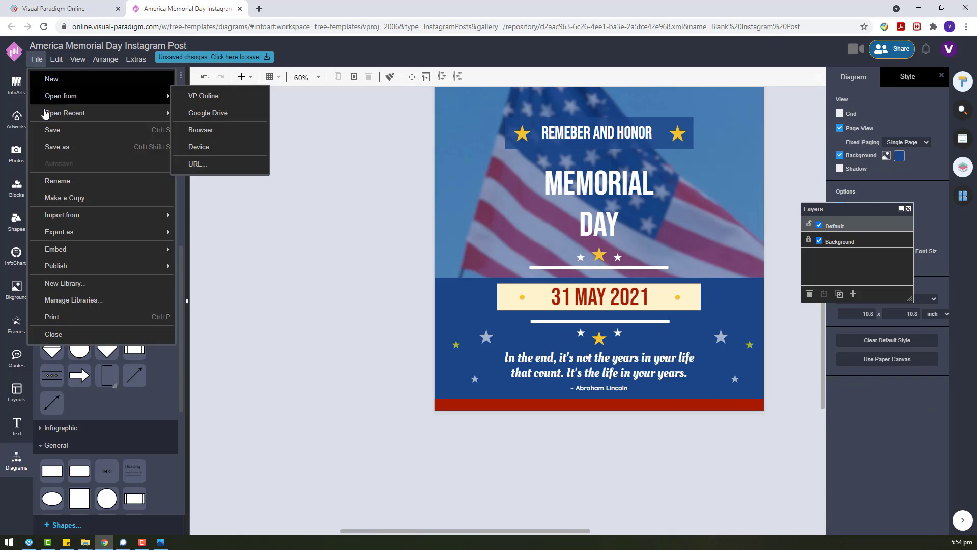
pyautogui.click(60, 146)
pyautogui.click(420, 250)
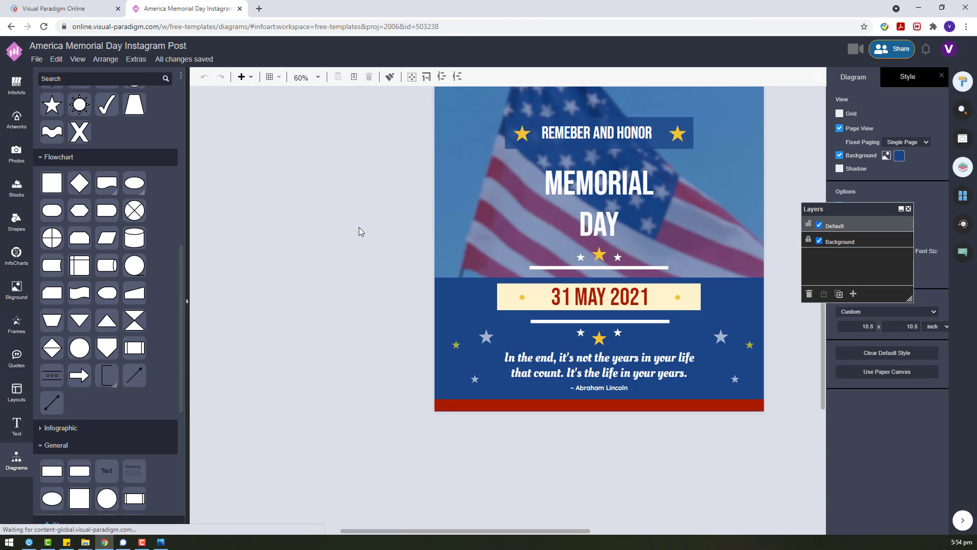
# Unlock the Background layer, try 46% sepia on the flag photo and reset all of the photo's filters.
pyautogui.click(819, 241)
pyautogui.click(709, 166)
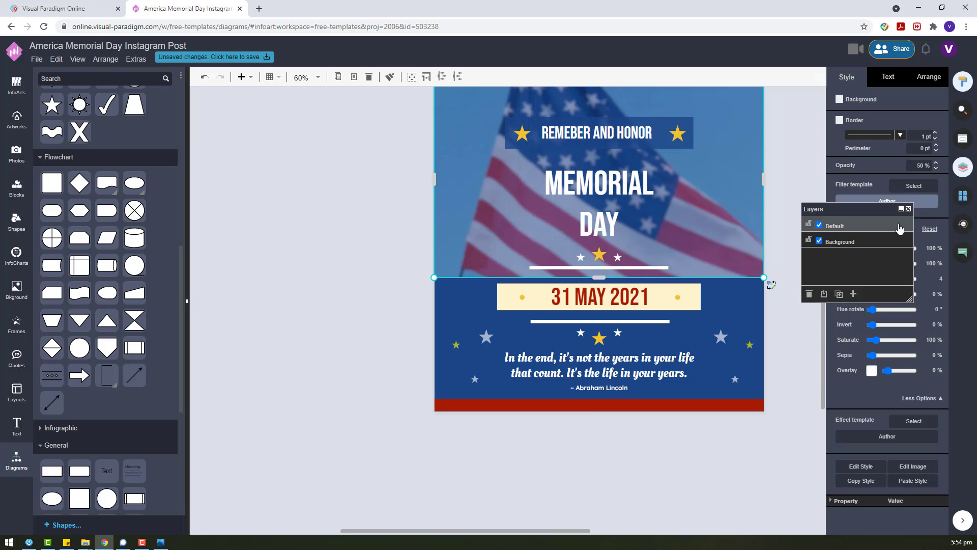
pyautogui.moveTo(851, 220); pyautogui.dragTo(340, 247)
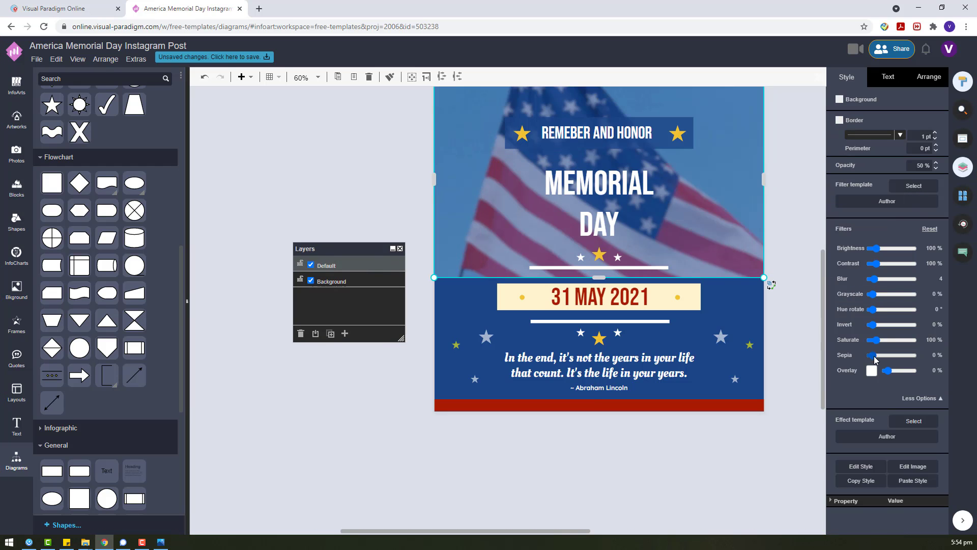
pyautogui.moveTo(875, 359); pyautogui.dragTo(887, 358)
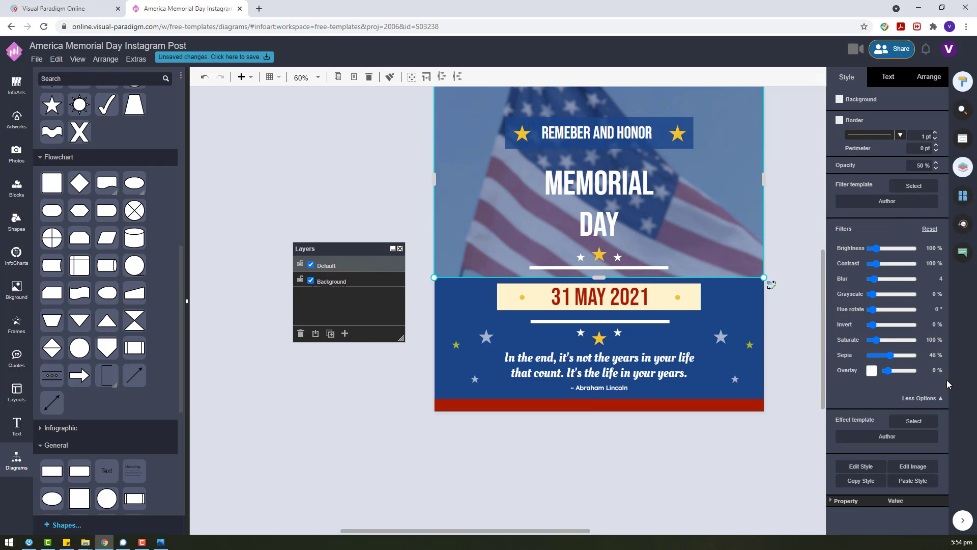
pyautogui.click(926, 229)
# Apply a 32% colour overlay to the flag photo, trying golden yellow and settling on bright yellow.
pyautogui.click(871, 375)
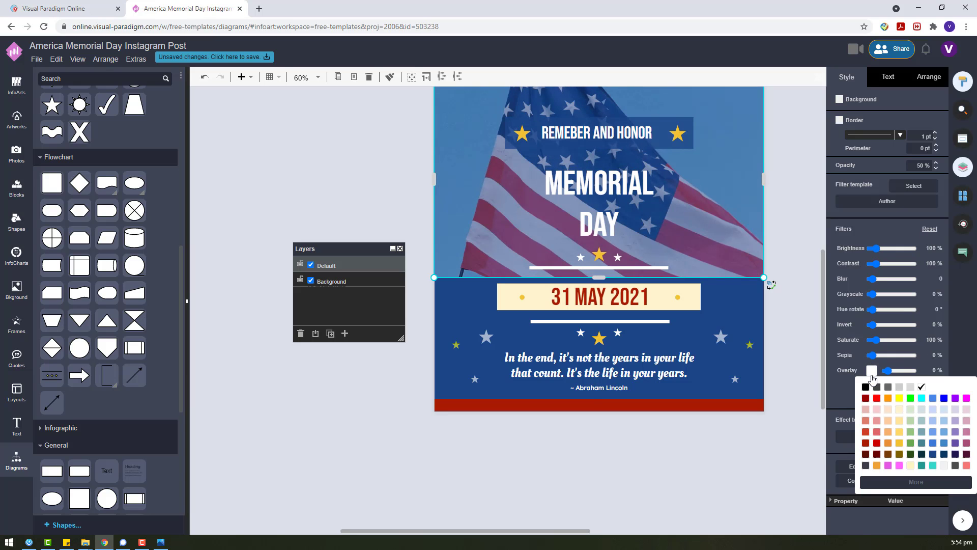
pyautogui.click(899, 397)
pyautogui.click(897, 372)
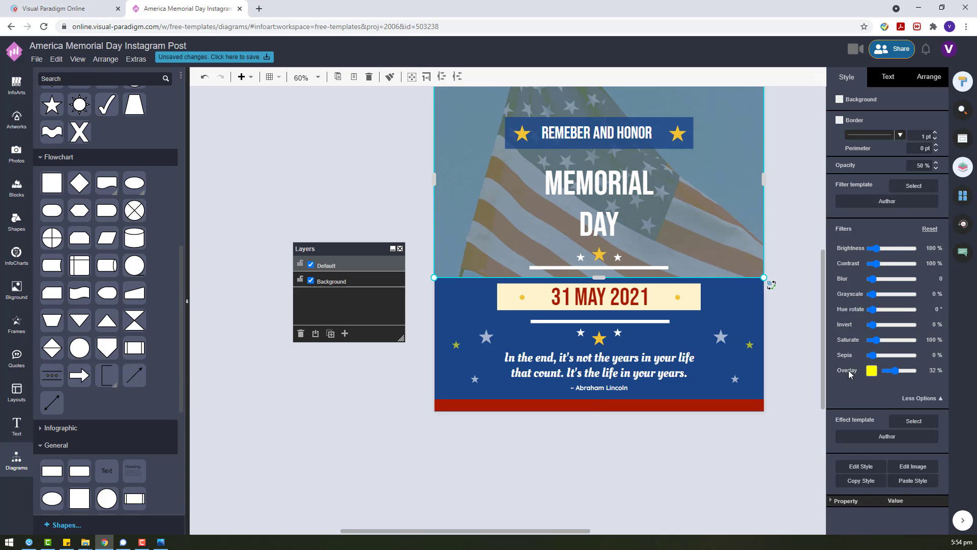
pyautogui.click(872, 370)
pyautogui.click(899, 443)
pyautogui.click(872, 372)
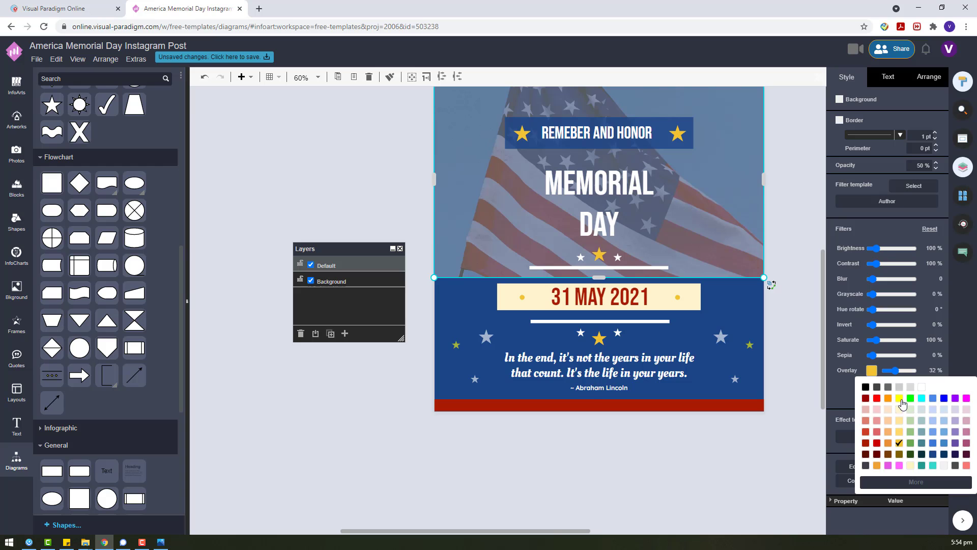
pyautogui.click(899, 399)
pyautogui.click(783, 310)
# Try the muted blue #3f567b as the page background colour and undo the change.
pyautogui.scroll(2, 784, 336)
pyautogui.scroll(1, 783, 336)
pyautogui.scroll(-2, 784, 336)
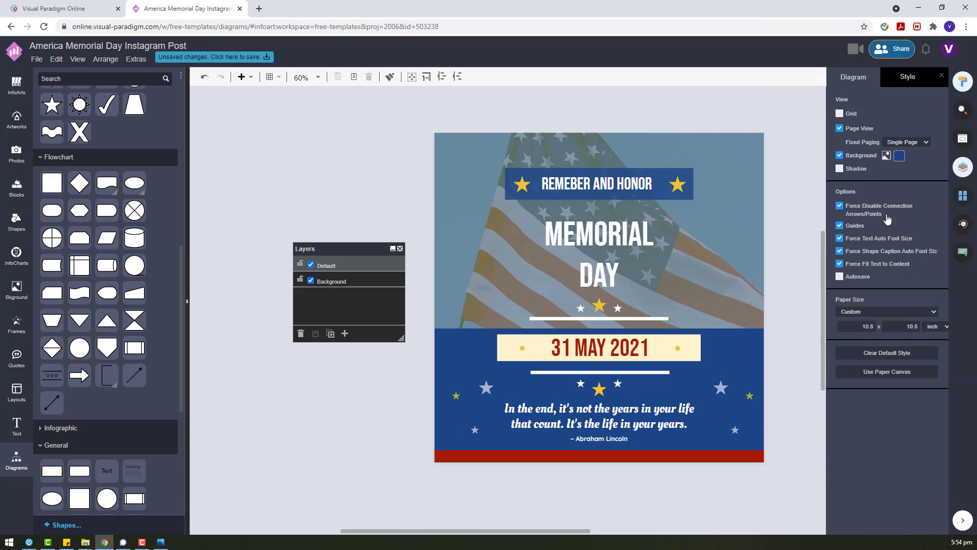
pyautogui.click(899, 155)
pyautogui.click(916, 214)
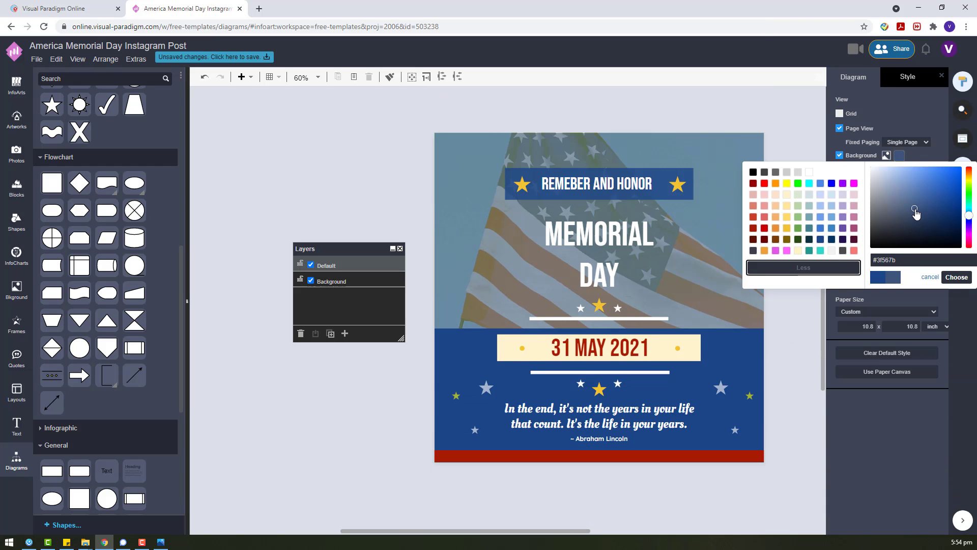
pyautogui.click(956, 276)
pyautogui.hotkey('ctrl', 'z')
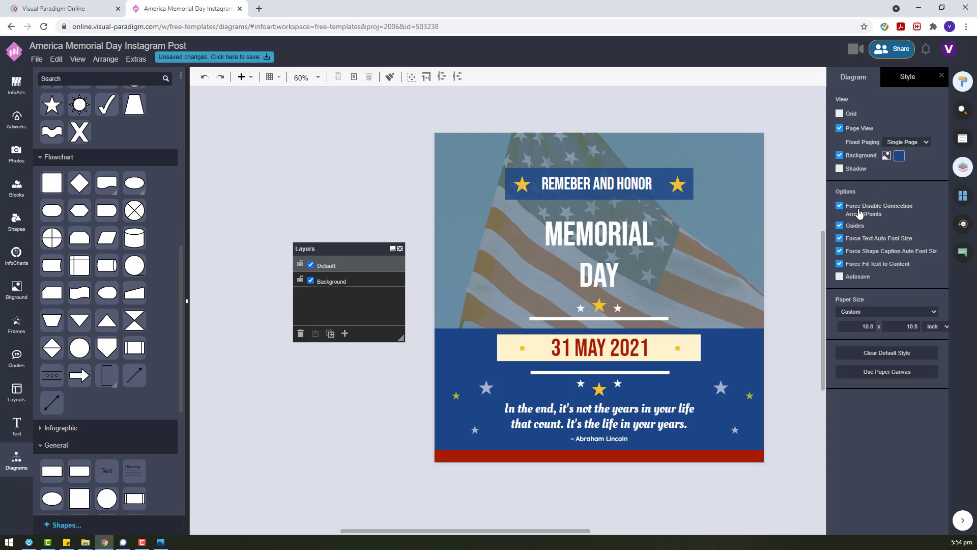
# Save the design and export it as a downloaded JPG image at 100% zoom with no border.
pyautogui.click(37, 59)
pyautogui.click(52, 129)
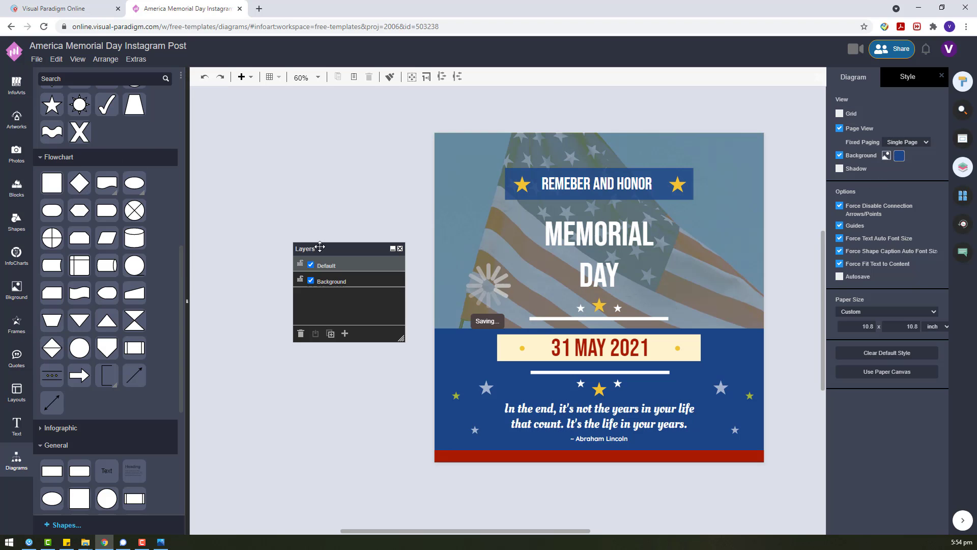
pyautogui.click(37, 59)
pyautogui.moveTo(163, 249)
pyautogui.click(198, 251)
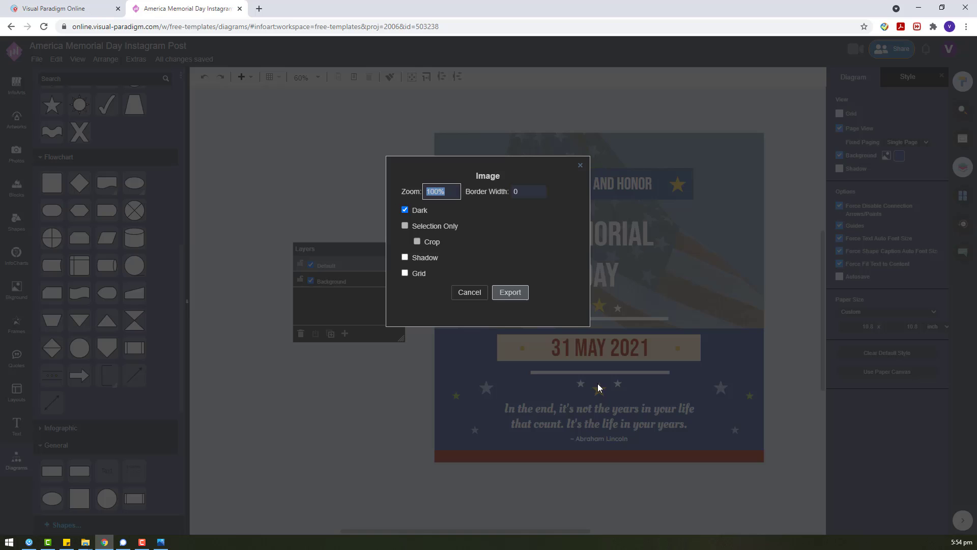
pyautogui.click(508, 291)
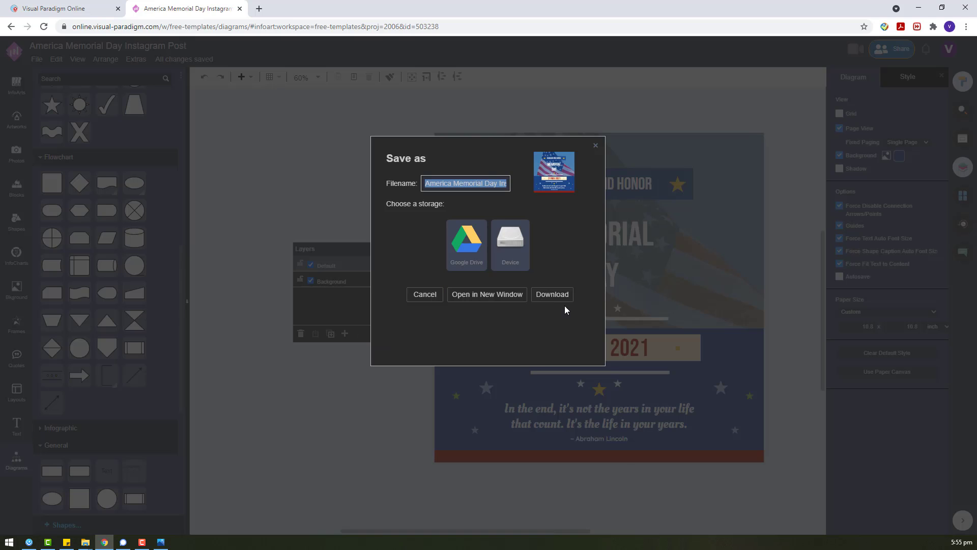
pyautogui.click(557, 295)
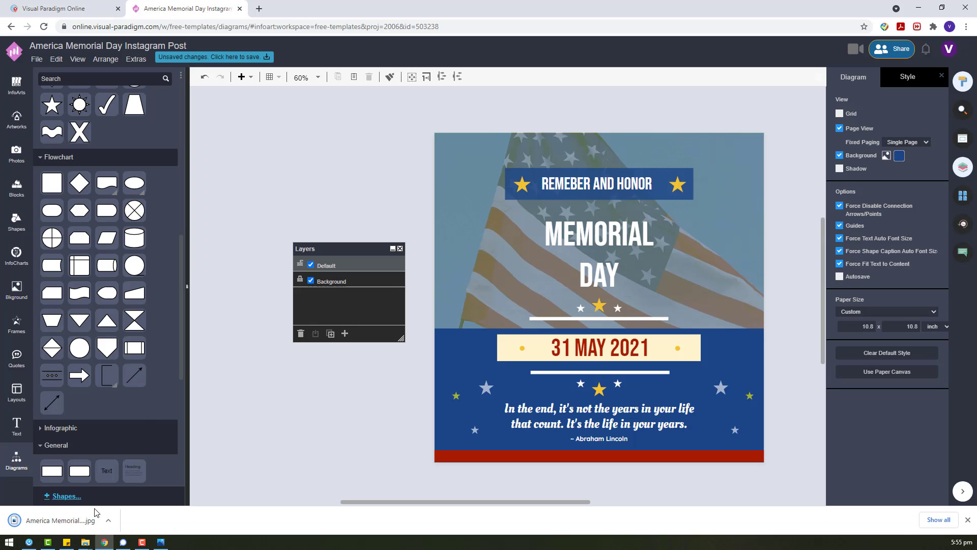
# Delete the three-star group above the quote and move the quote and its author line slightly up.
pyautogui.click(603, 391)
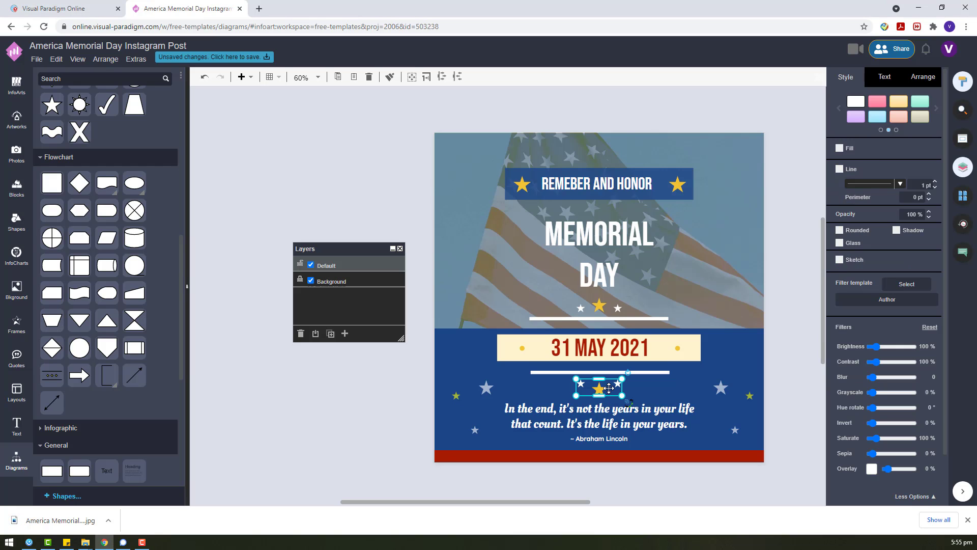
pyautogui.press('Delete')
pyautogui.click(614, 421)
pyautogui.keyDown('shift'); pyautogui.click(610, 439); pyautogui.keyUp('shift')
pyautogui.moveTo(608, 410); pyautogui.dragTo(610, 401)
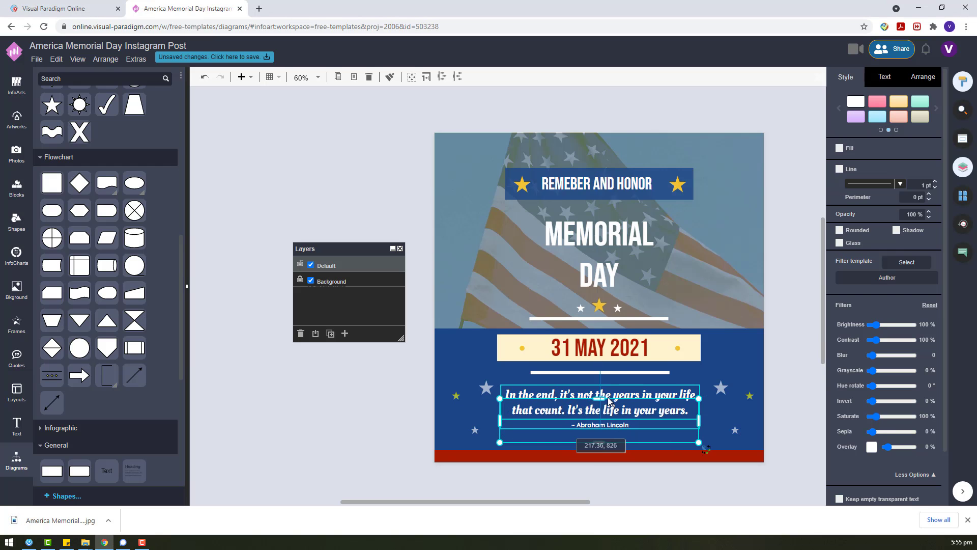
# Save the revised design, download it again as a JPG image at 100% zoom and open the downloaded file.
pyautogui.click(36, 59)
pyautogui.click(48, 129)
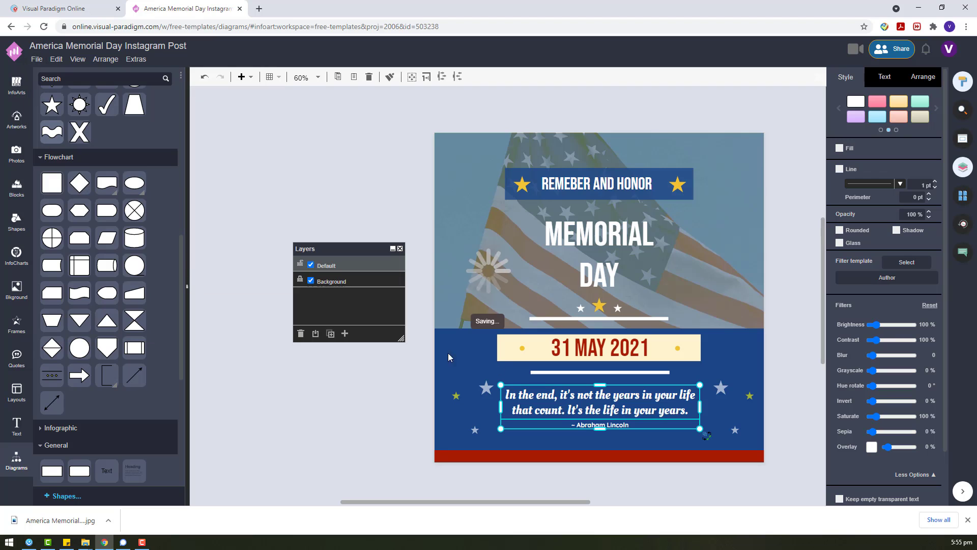
pyautogui.click(37, 59)
pyautogui.moveTo(153, 232)
pyautogui.click(199, 247)
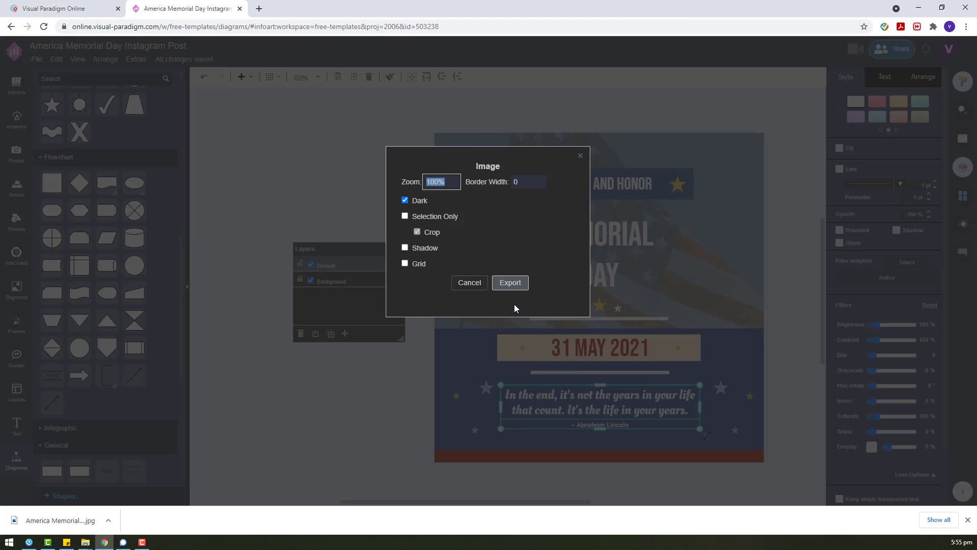
pyautogui.click(510, 283)
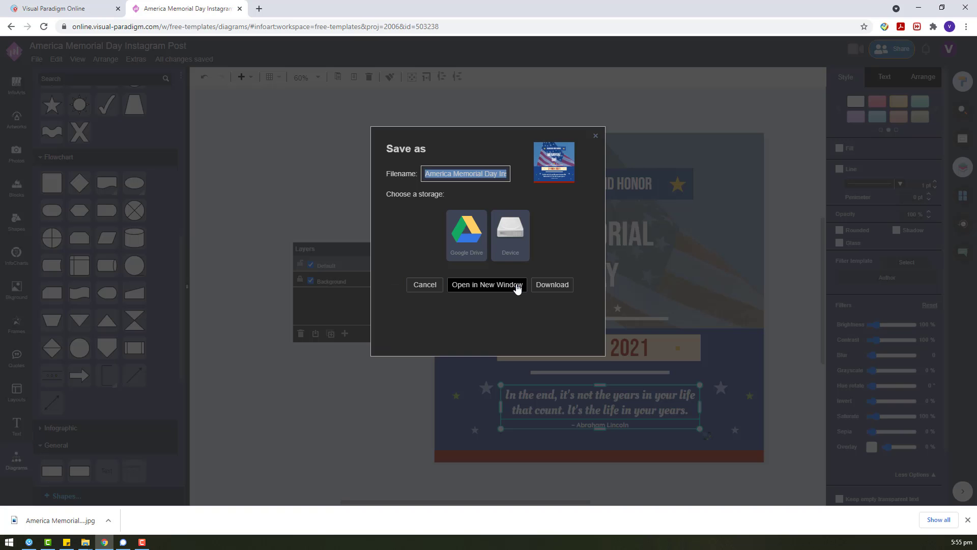
pyautogui.click(545, 283)
pyautogui.click(42, 531)
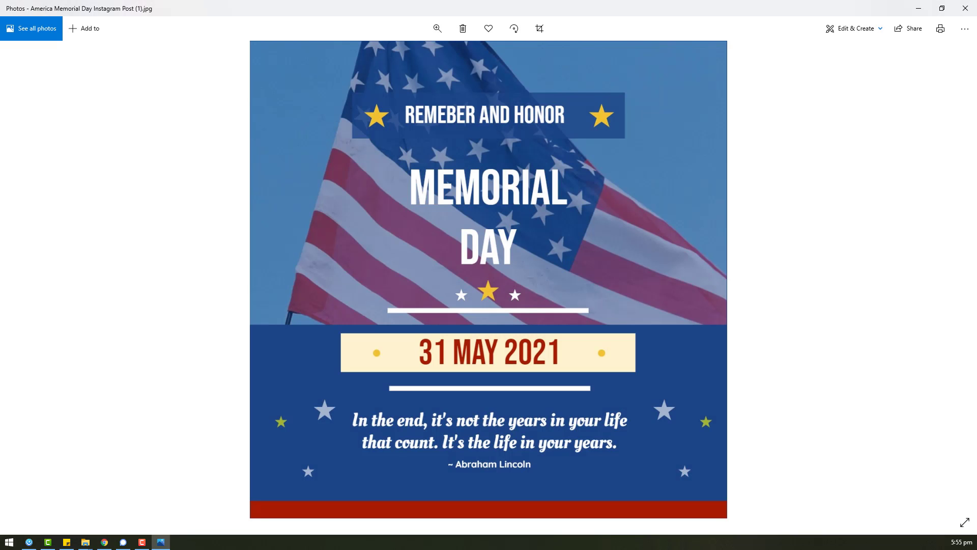